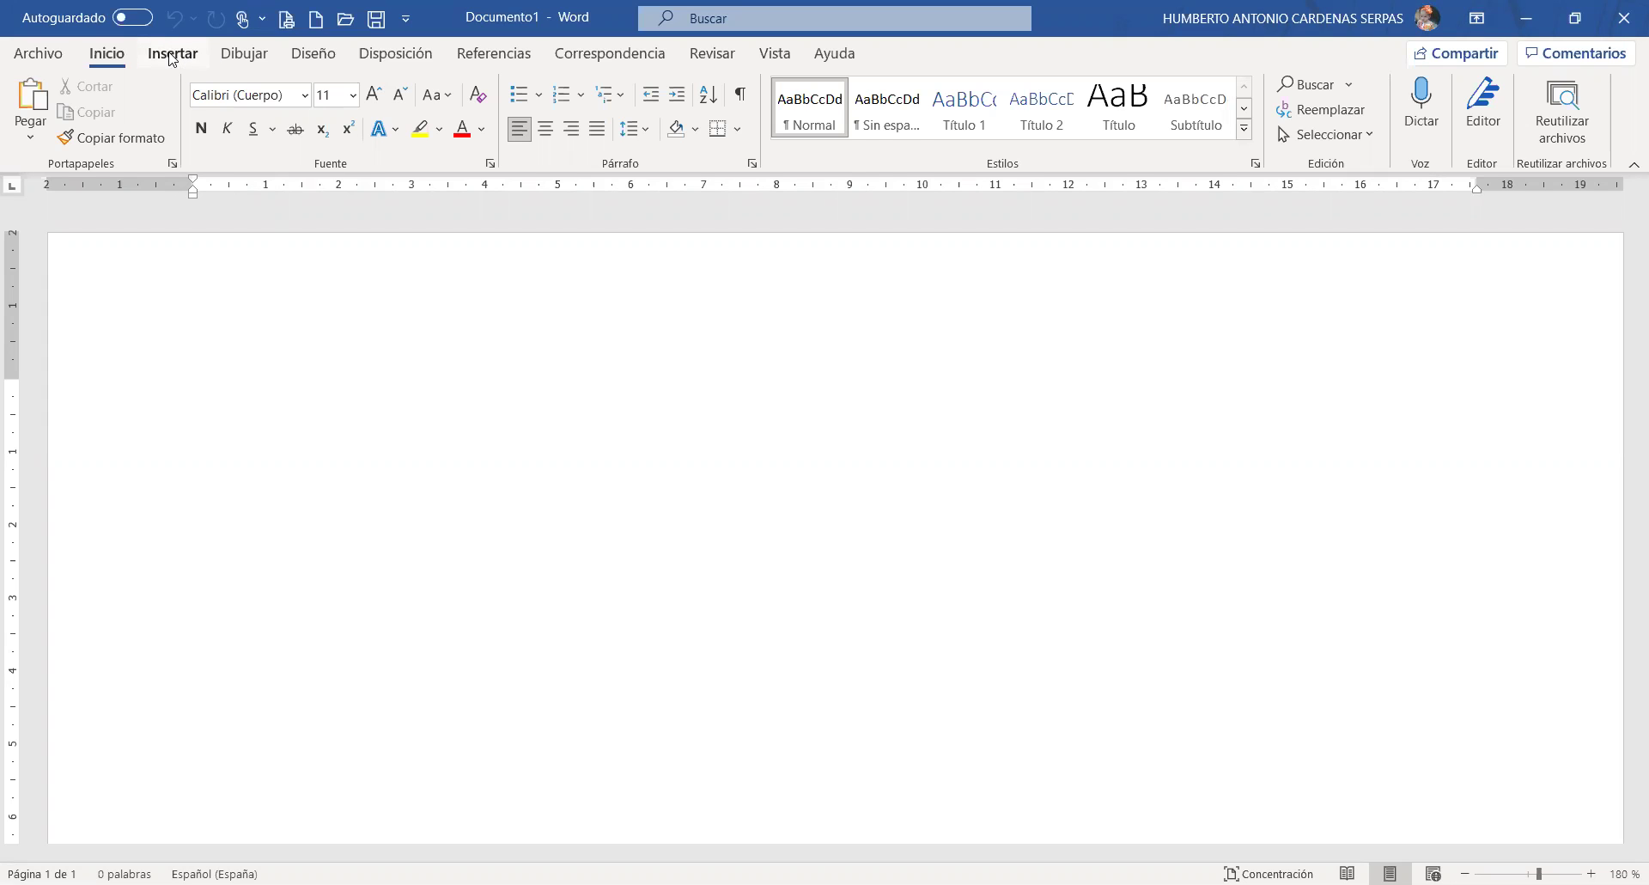
- Insert a heart shape about 6.73 cm high and 8.6 cm wide on the blank page
click(173, 55)
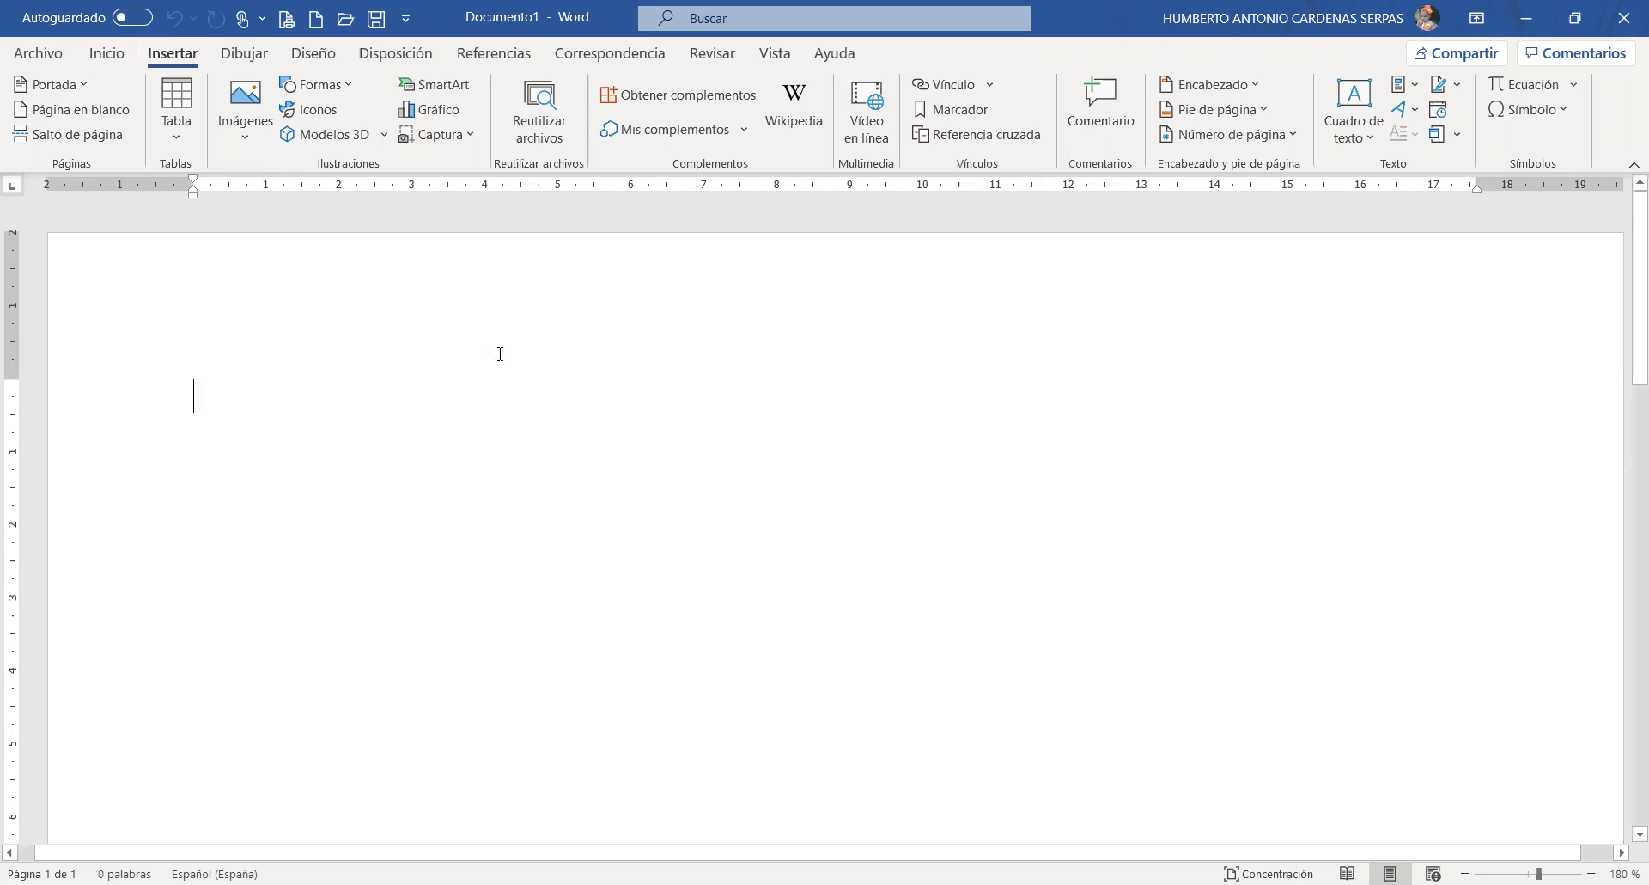
click(344, 93)
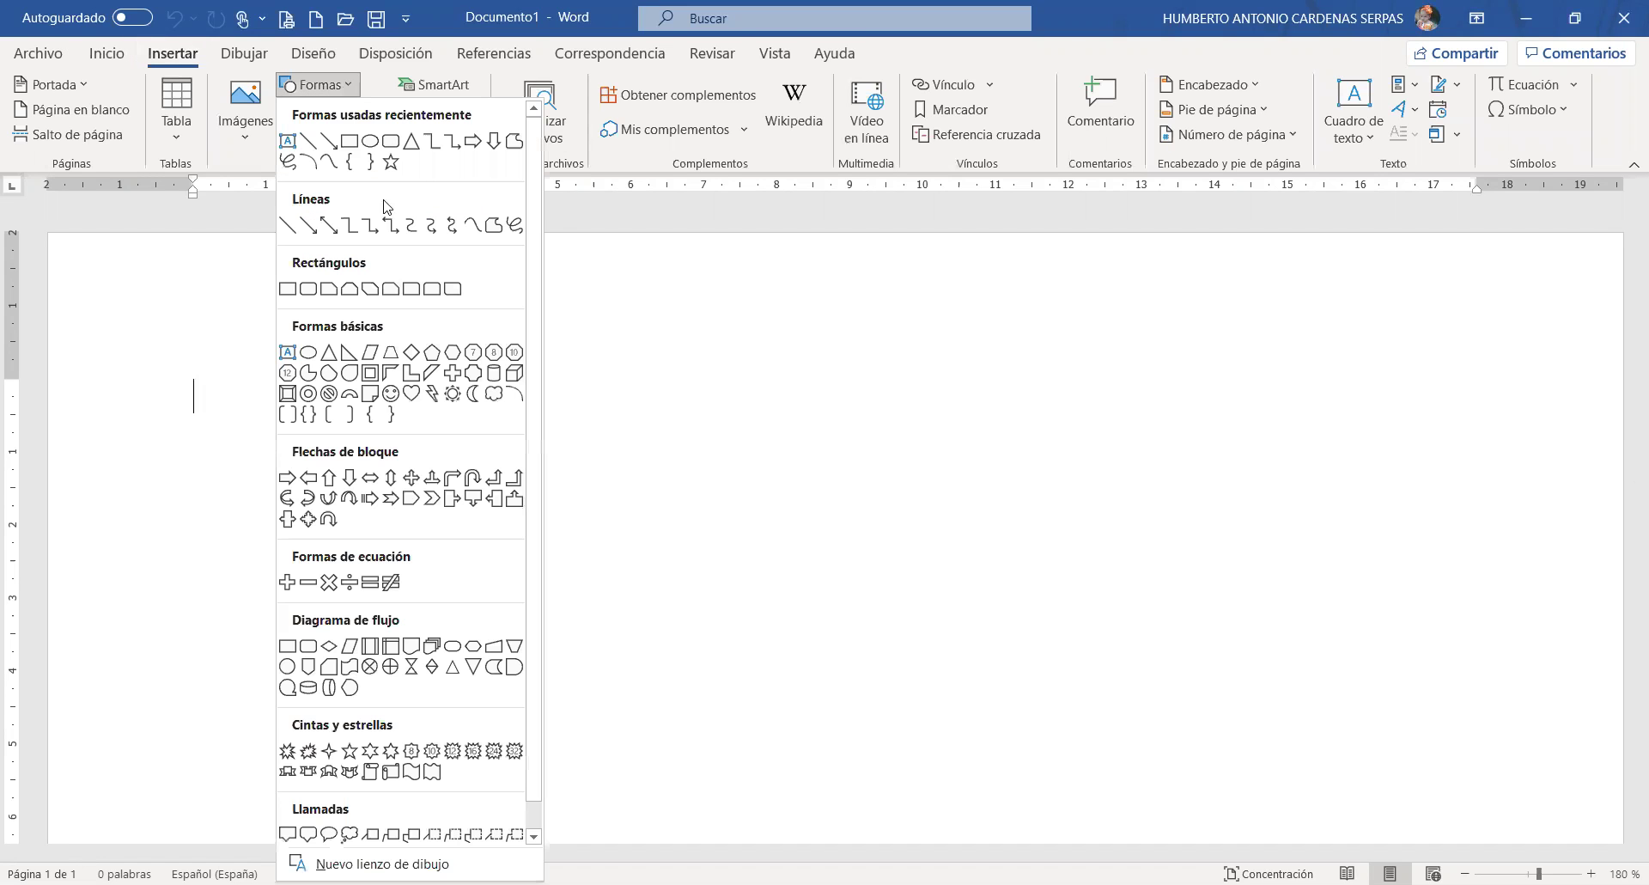
scroll(392, 394, down, 1)
scroll(421, 464, up, 1)
scroll(416, 421, down, 1)
scroll(406, 402, up, 1)
scroll(409, 399, down, 1)
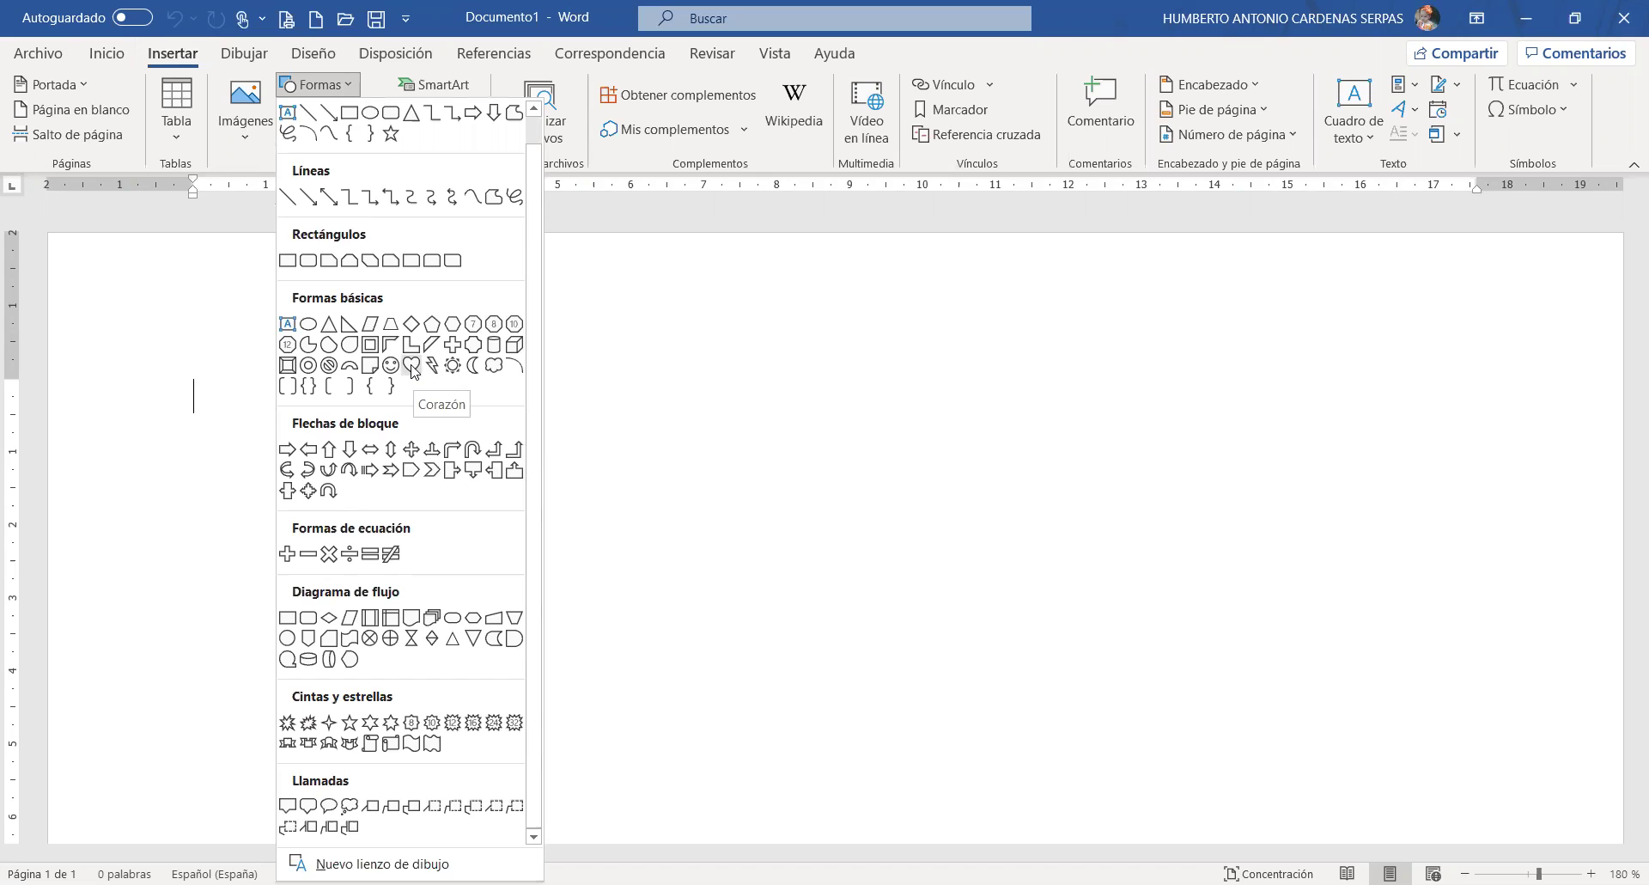
click(413, 369)
mouse_move(589, 353)
mouse_down()
mouse_move(674, 401)
mouse_move(1029, 707)
mouse_move(1149, 862)
mouse_move(1152, 796)
mouse_move(1189, 840)
mouse_move(1221, 727)
mouse_move(1211, 777)
mouse_up()
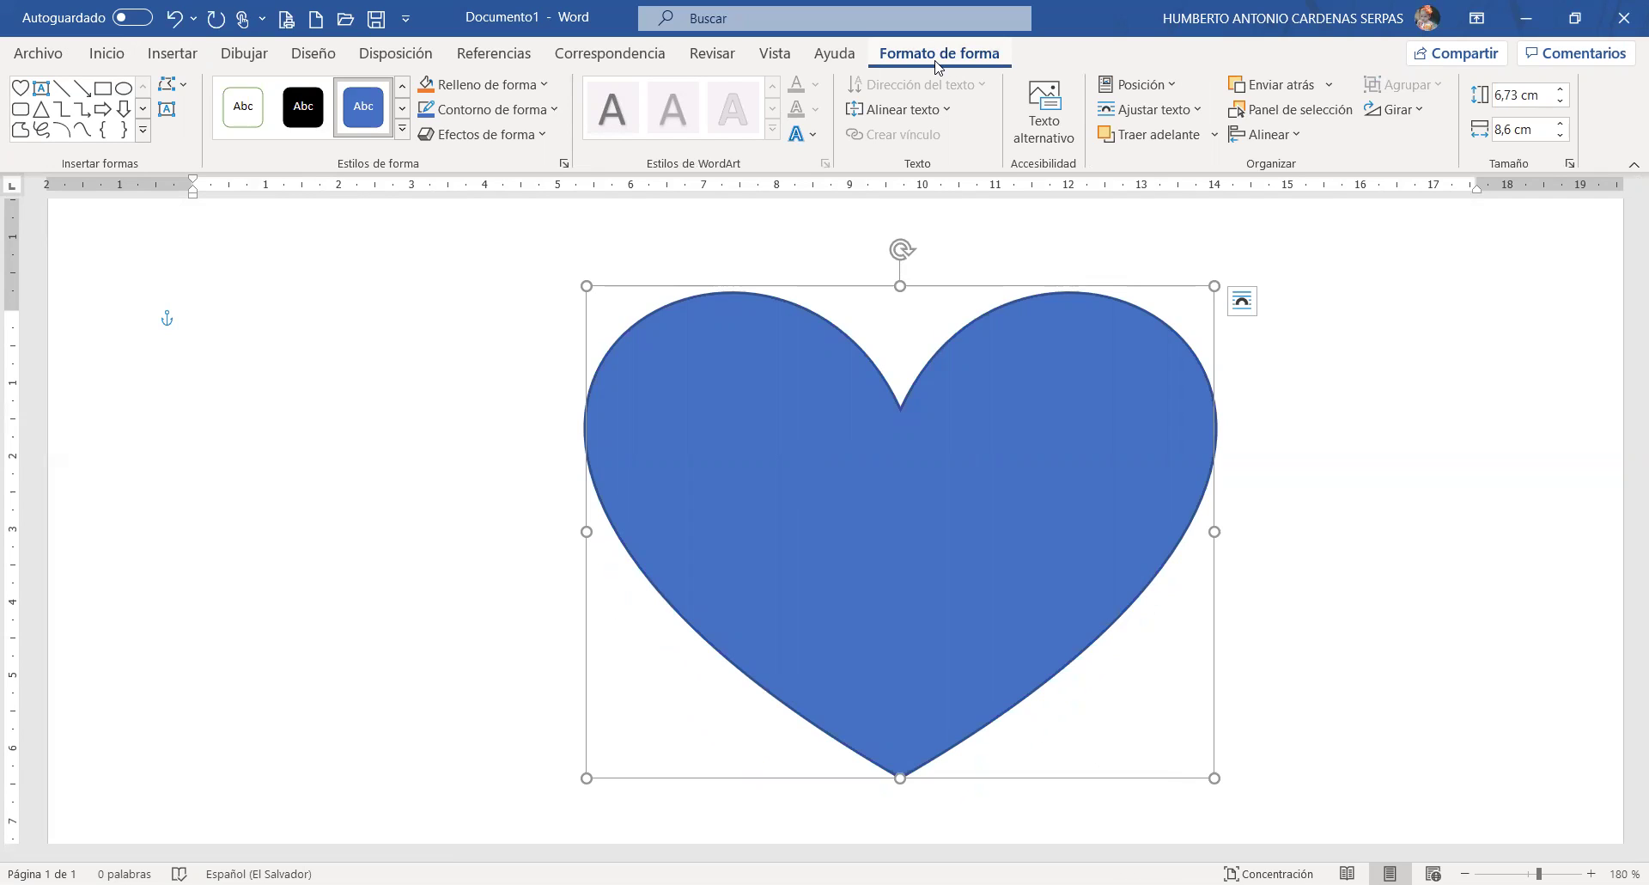
- Apply the orange gradient preset style to the heart and replace it with the solid gold preset style
click(402, 136)
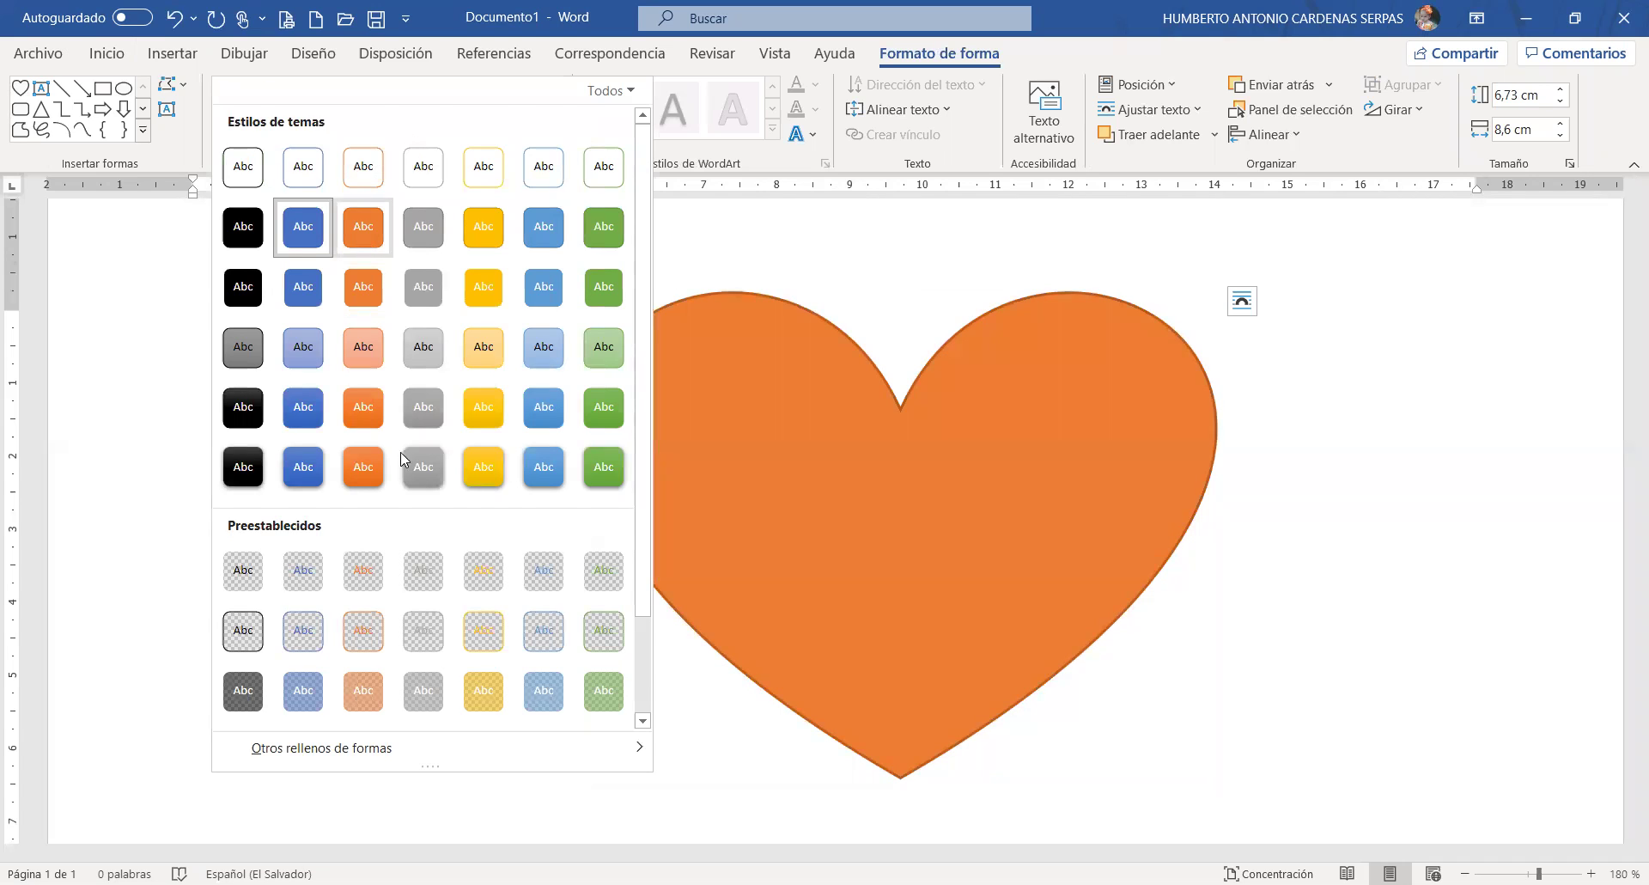
scroll(400, 452, down, 2)
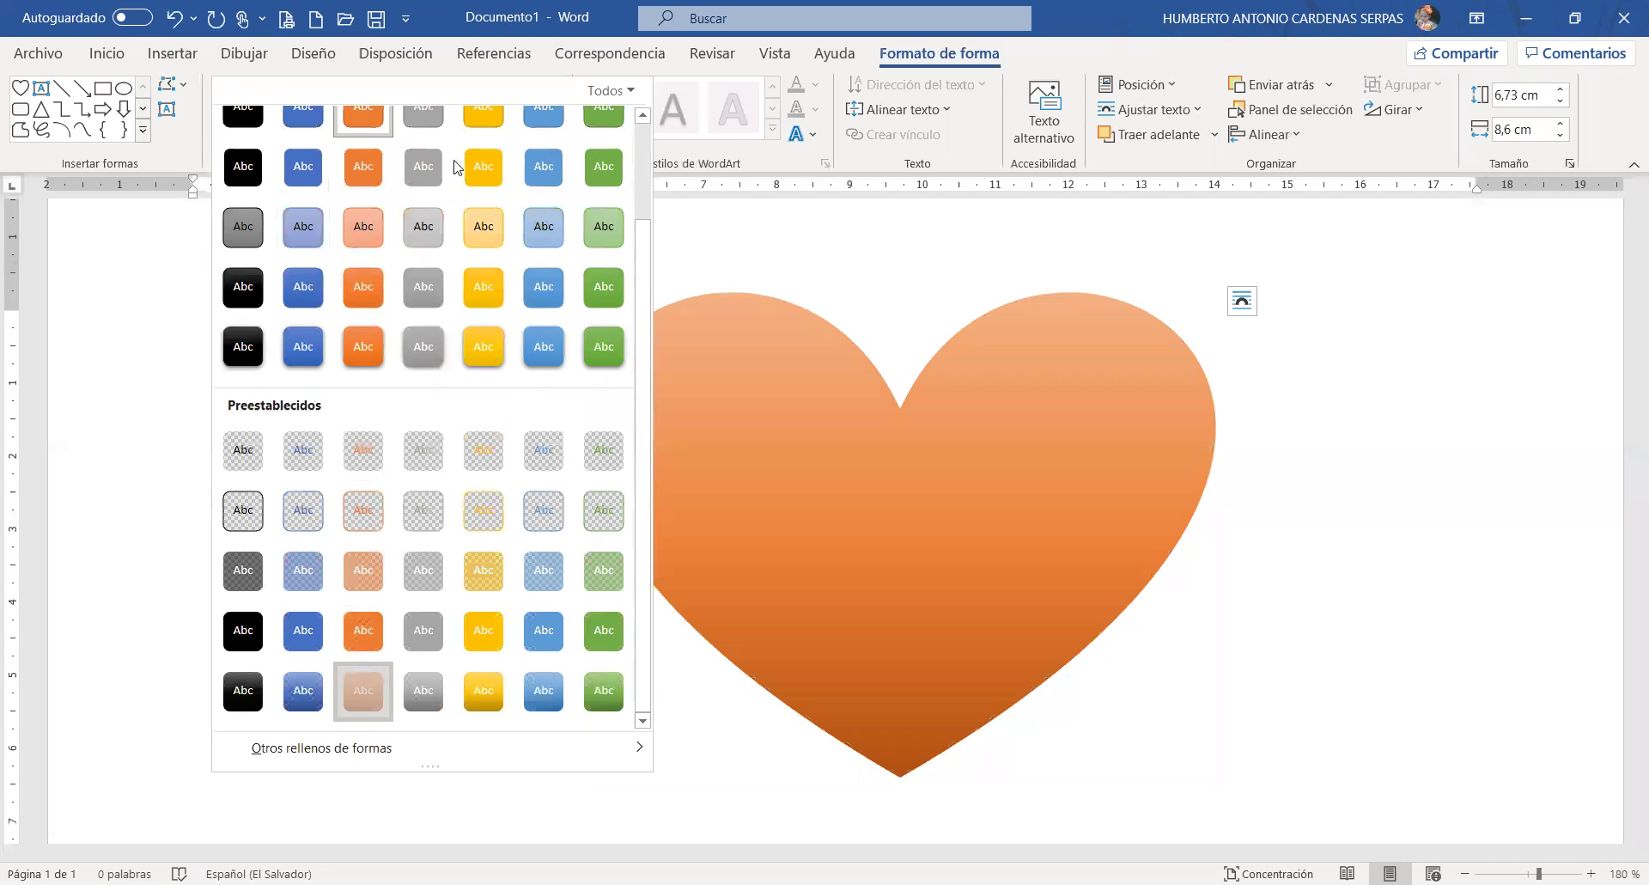
click(376, 681)
click(401, 136)
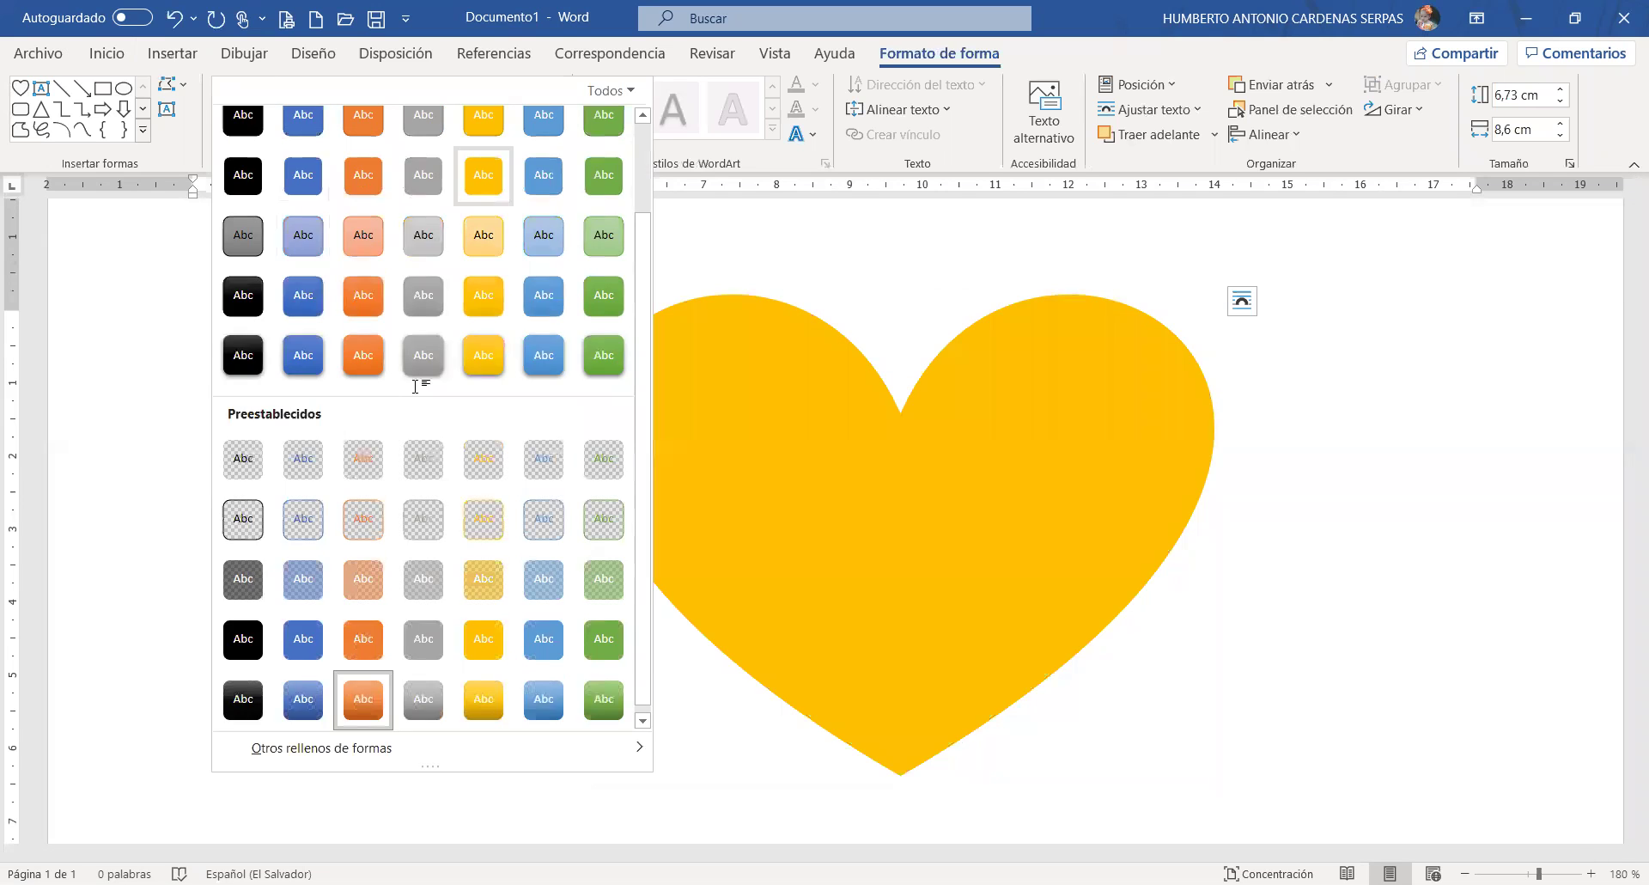
click(420, 372)
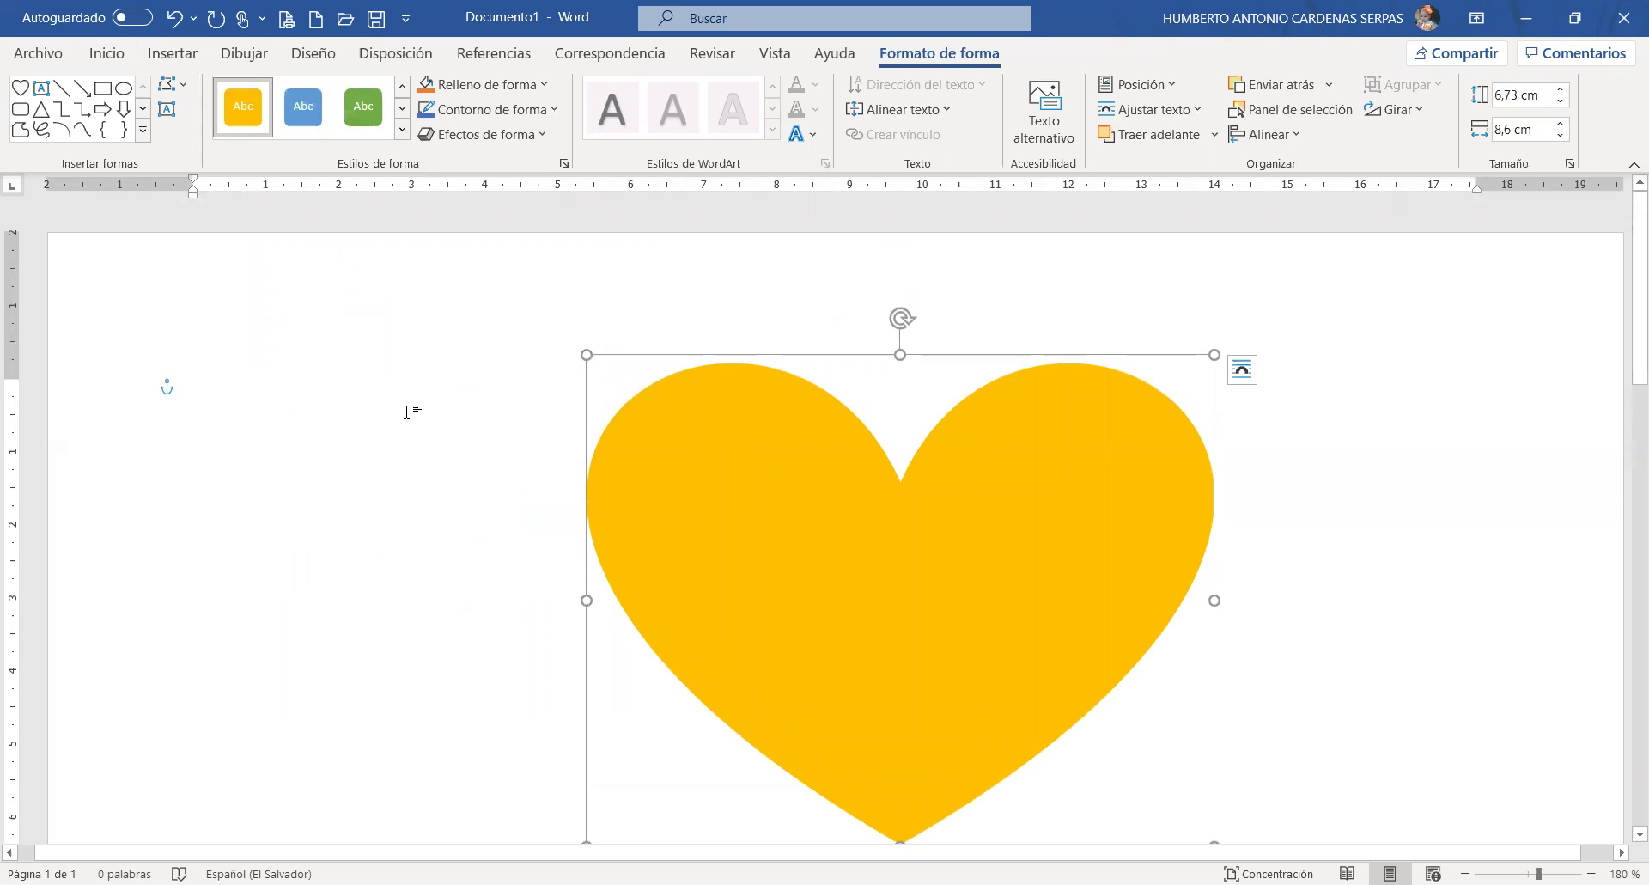
scroll(504, 457, down, 4)
scroll(503, 455, up, 4)
click(402, 129)
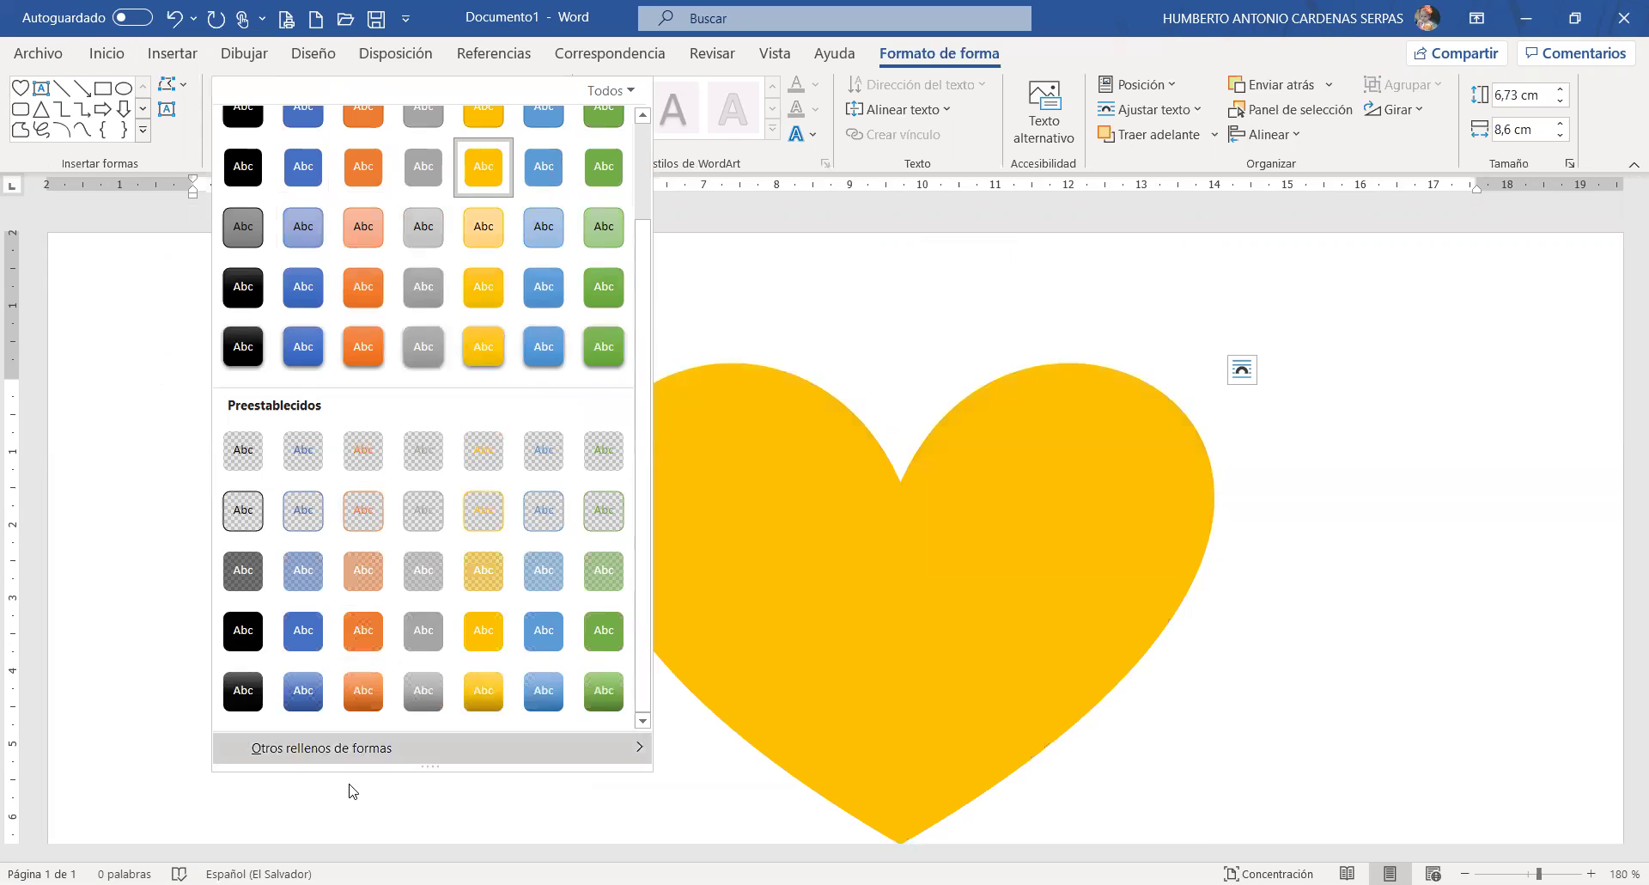
key(Escape)
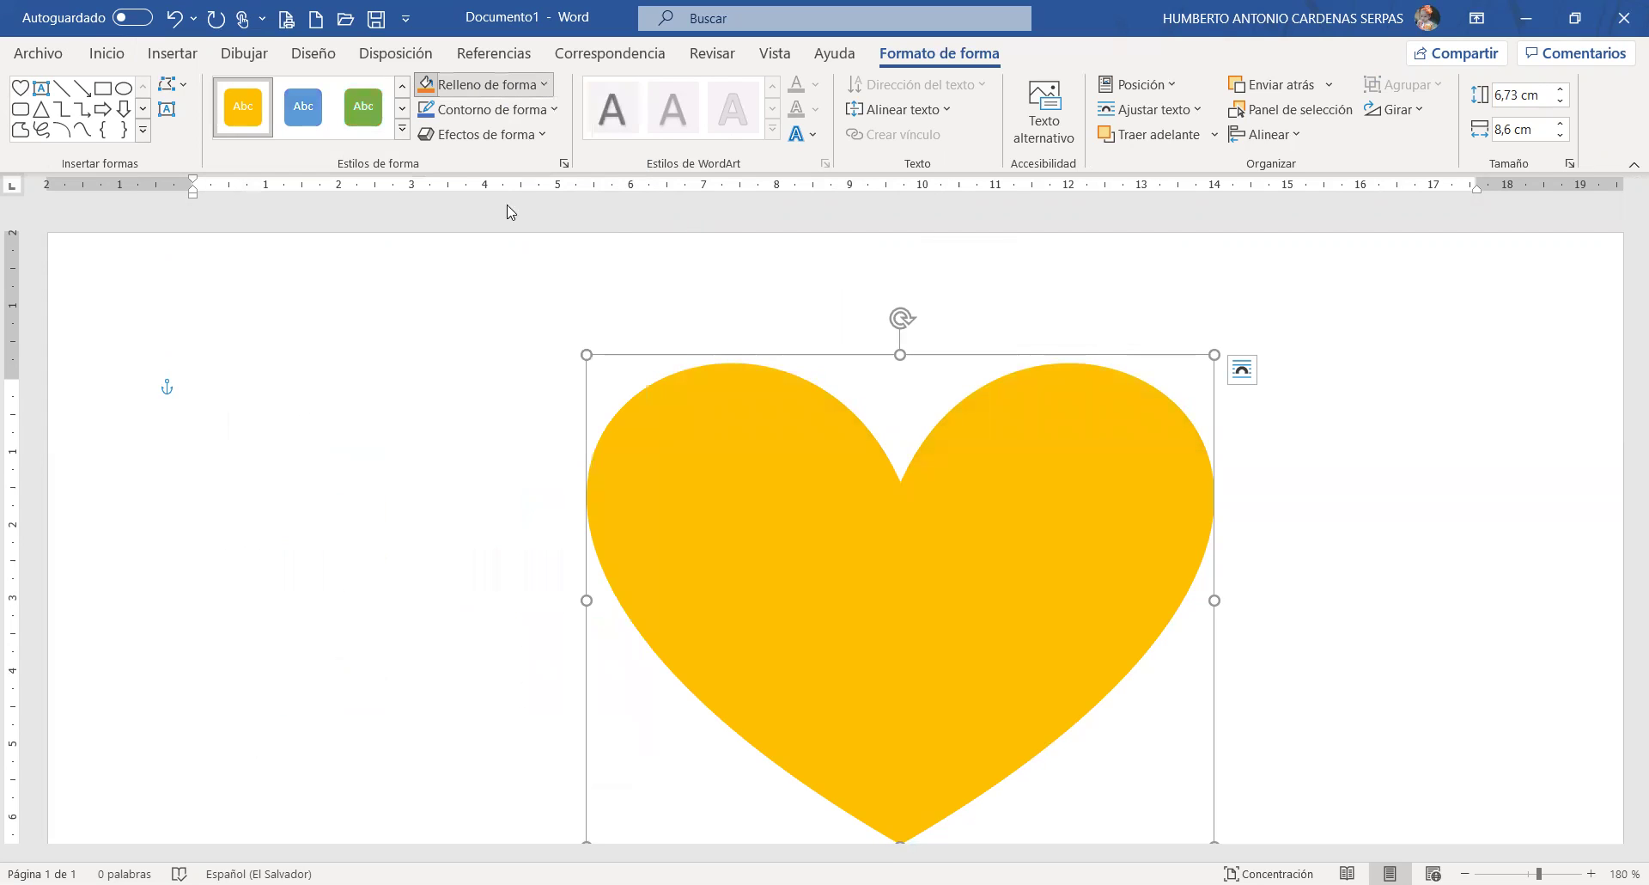
click(521, 85)
key(Escape)
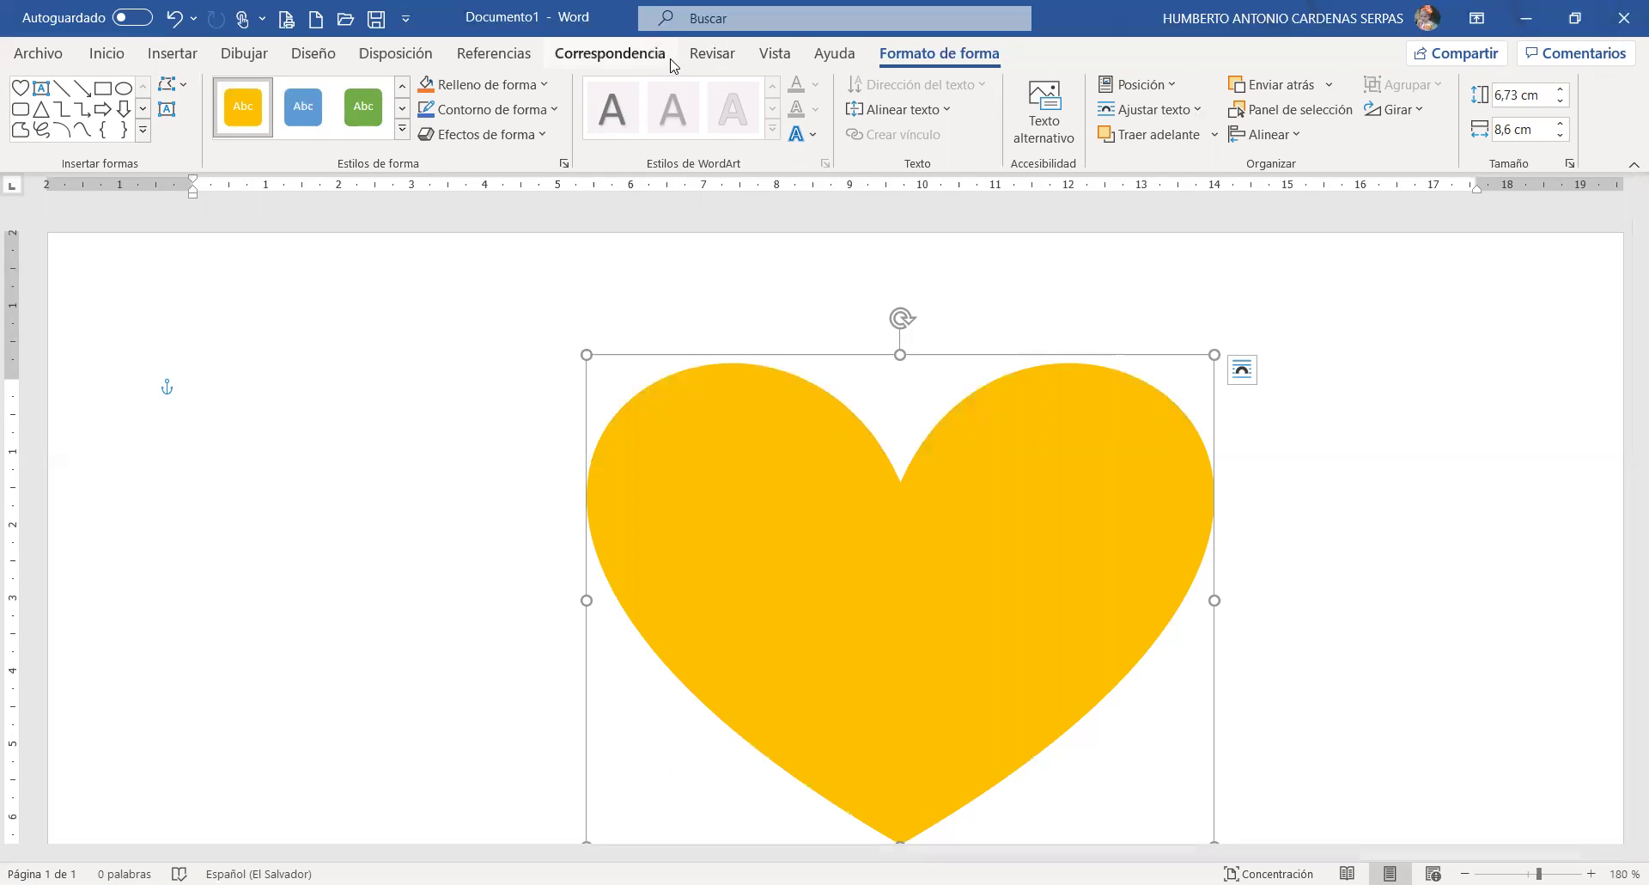
- Fill the heart with standard red and change the fill to a darker red from the extended standard palette
click(546, 84)
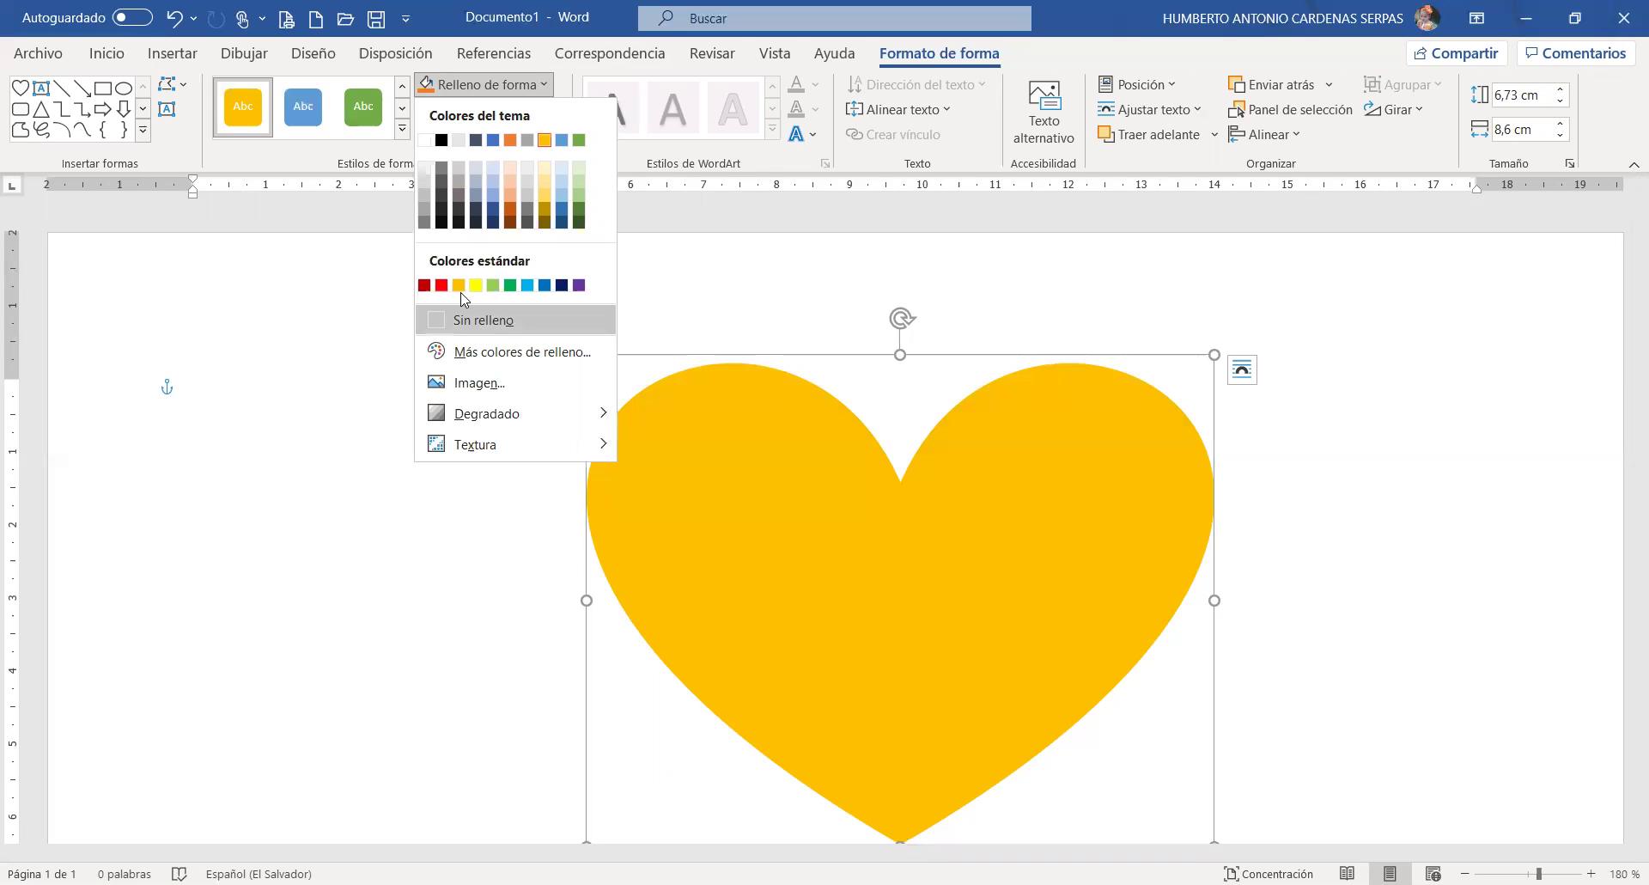
click(442, 285)
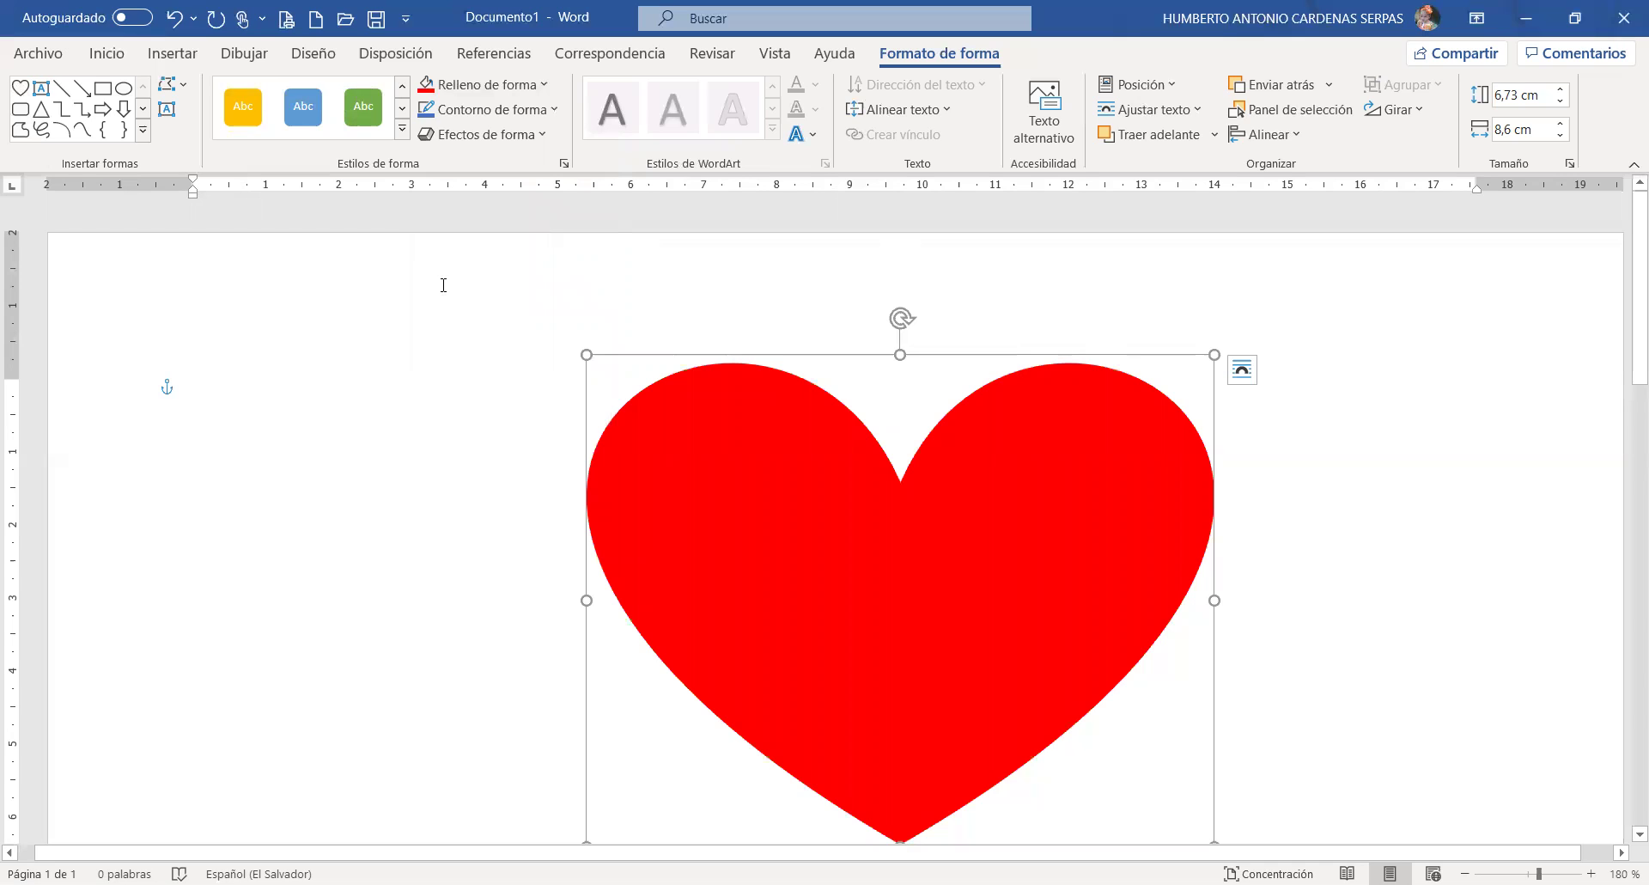
click(546, 85)
click(553, 351)
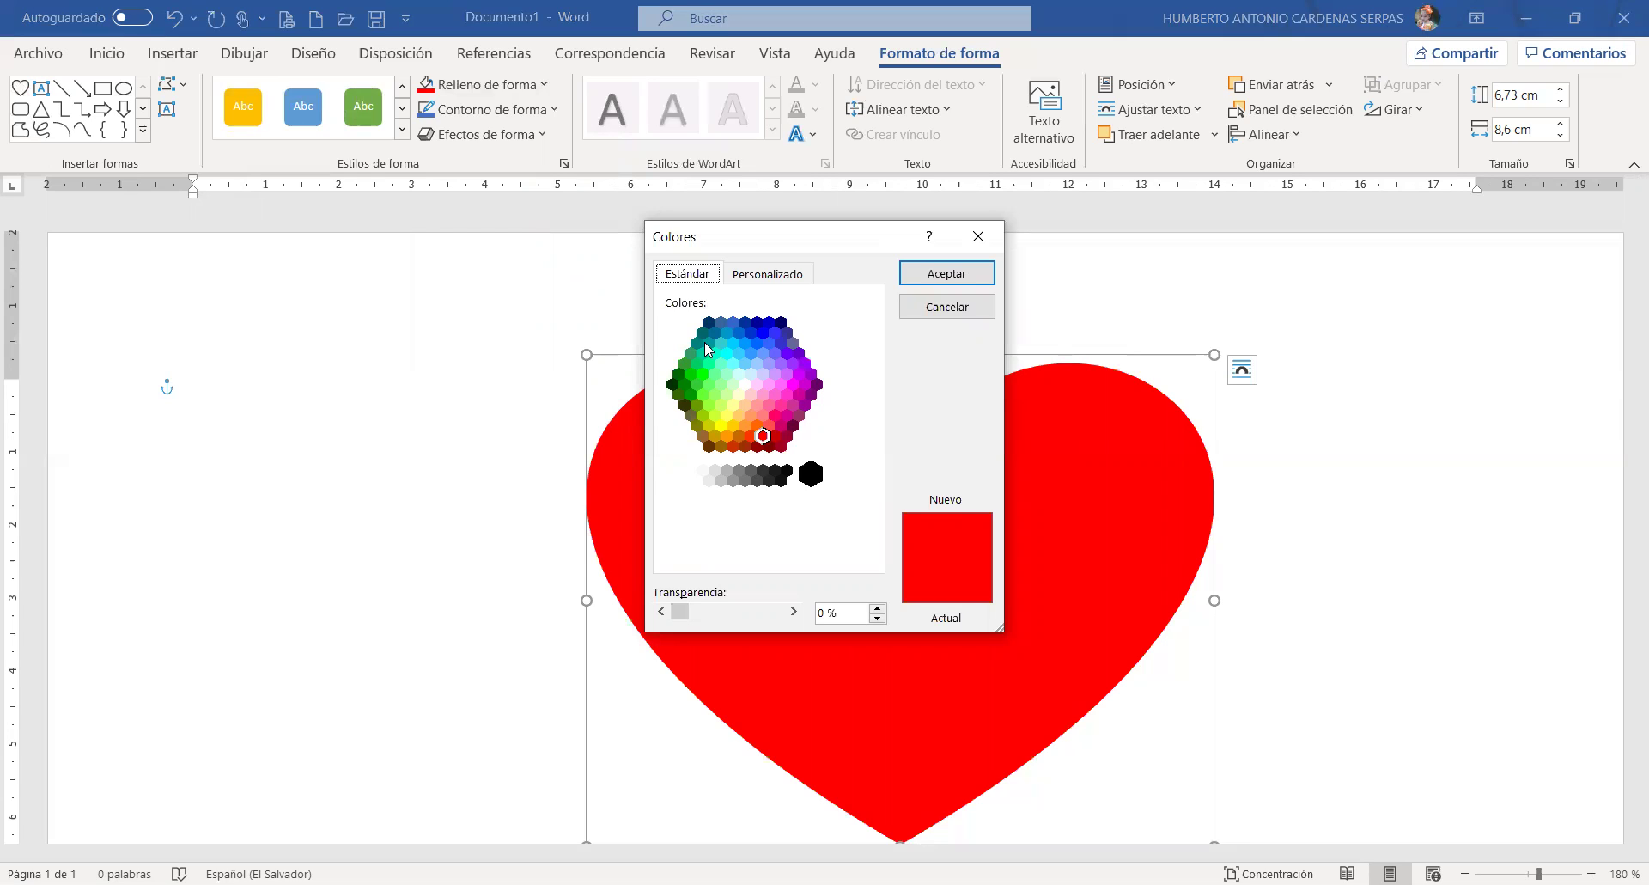
click(750, 436)
click(774, 435)
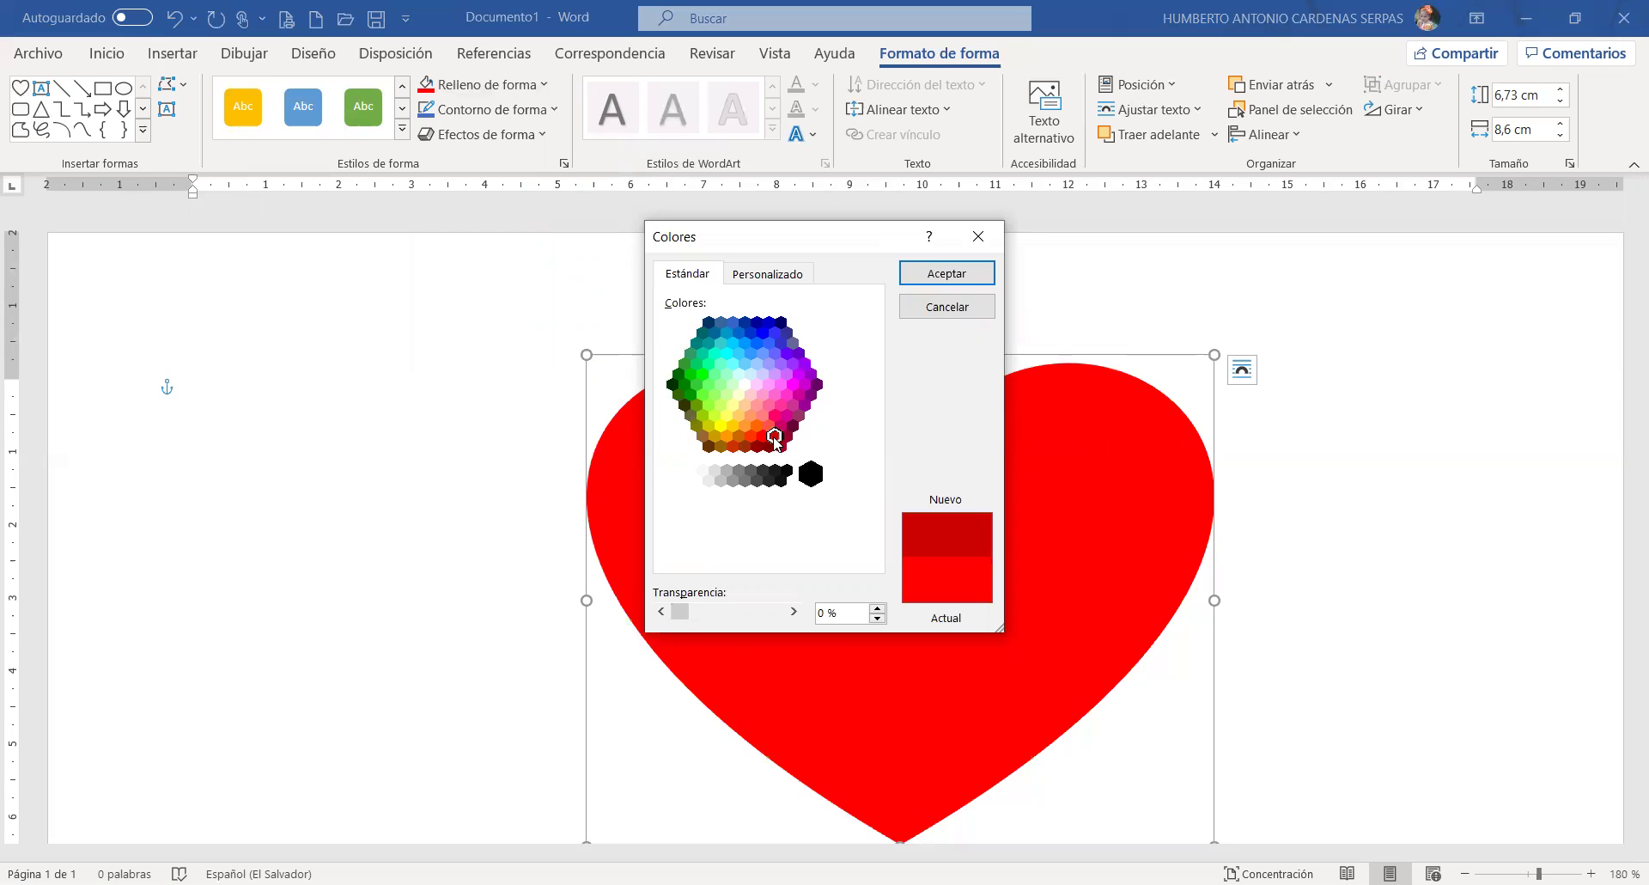
click(946, 273)
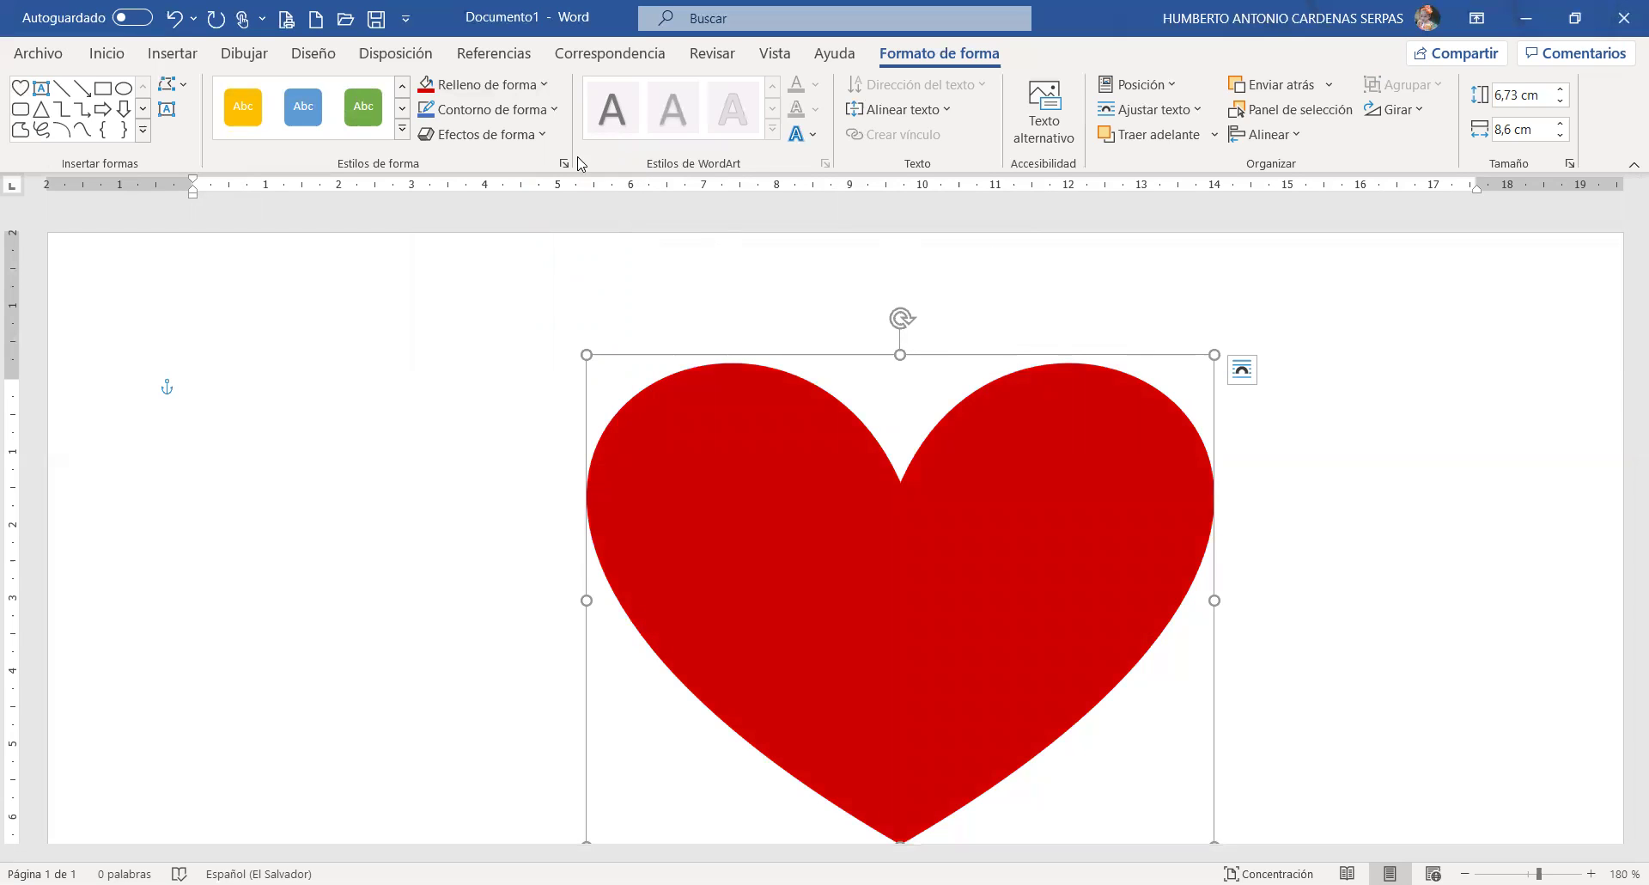
- Remove the heart's fill and give it the custom dark reddish-brown fill #741B06 at 0% transparency
click(514, 88)
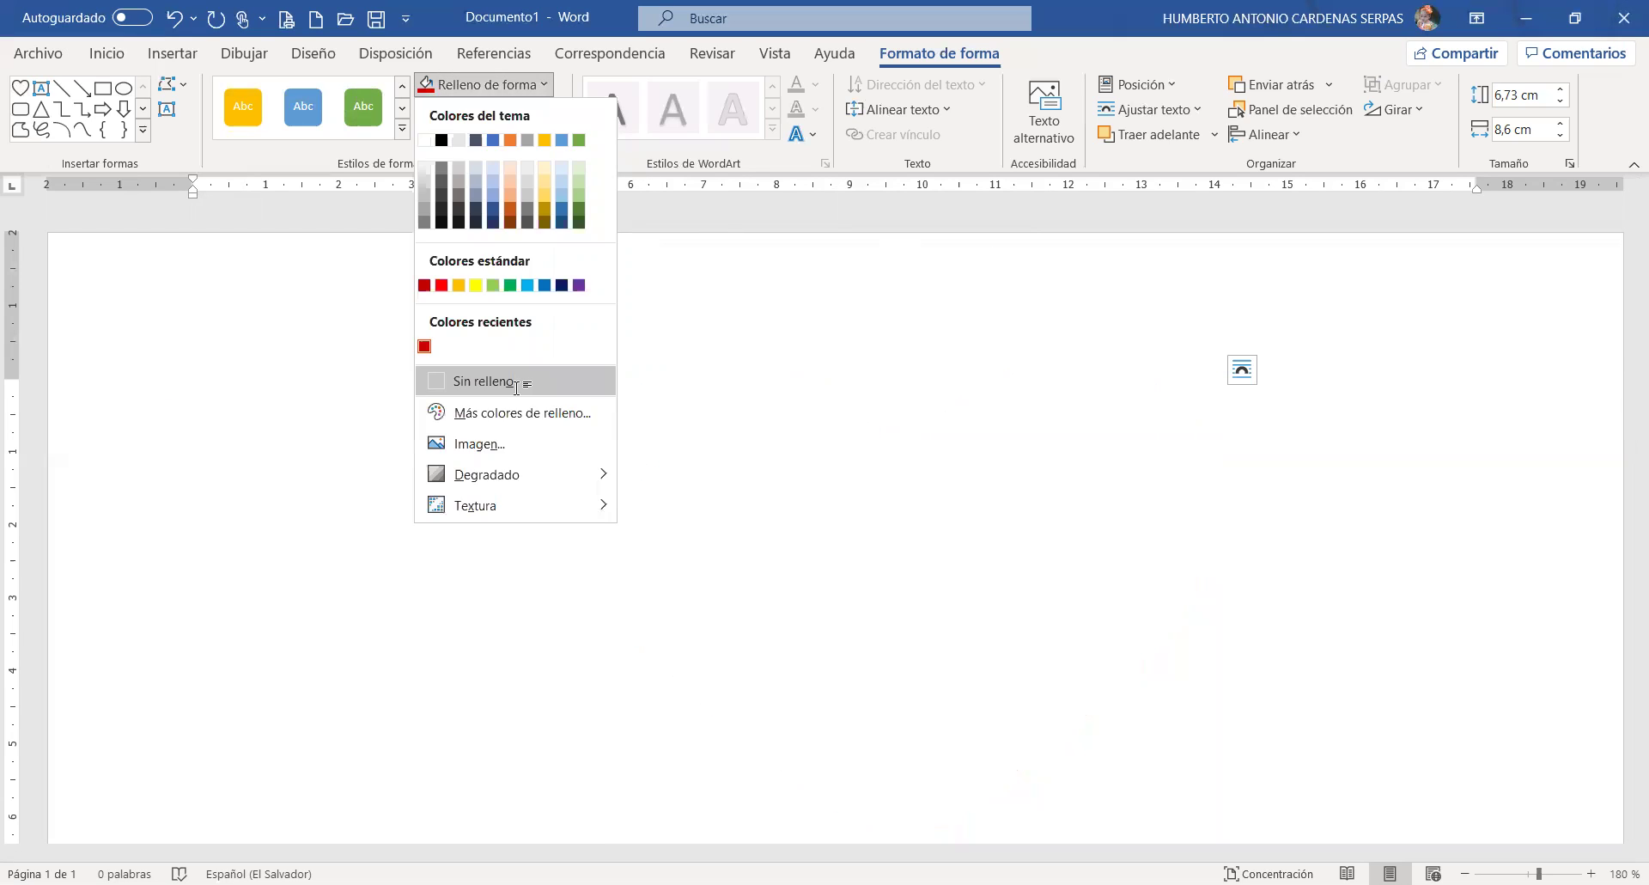
click(516, 384)
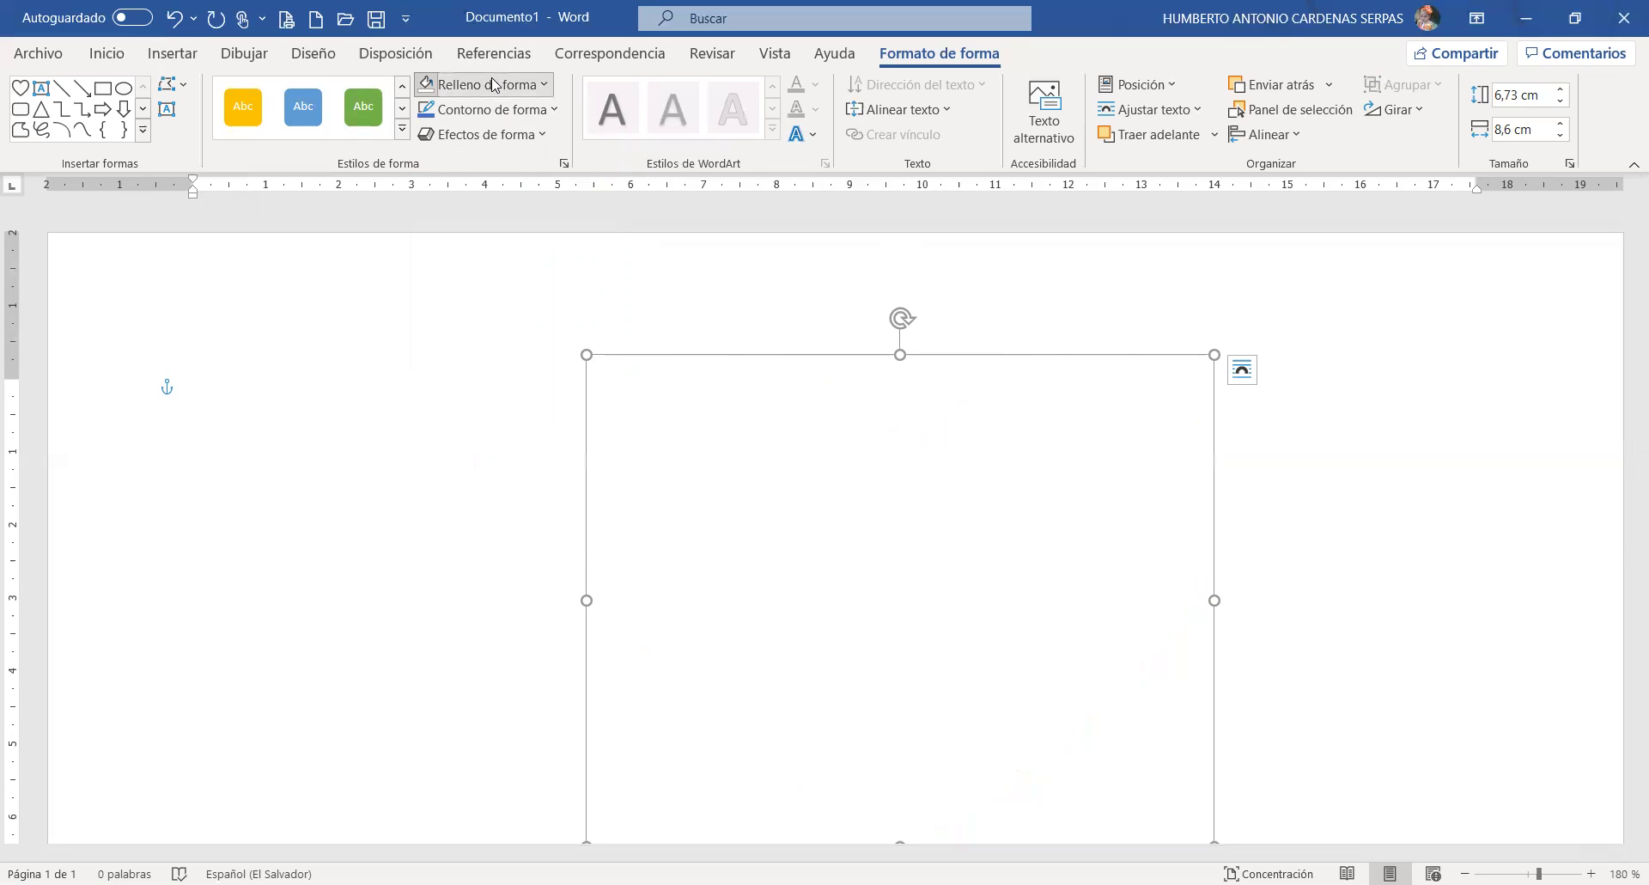
click(486, 84)
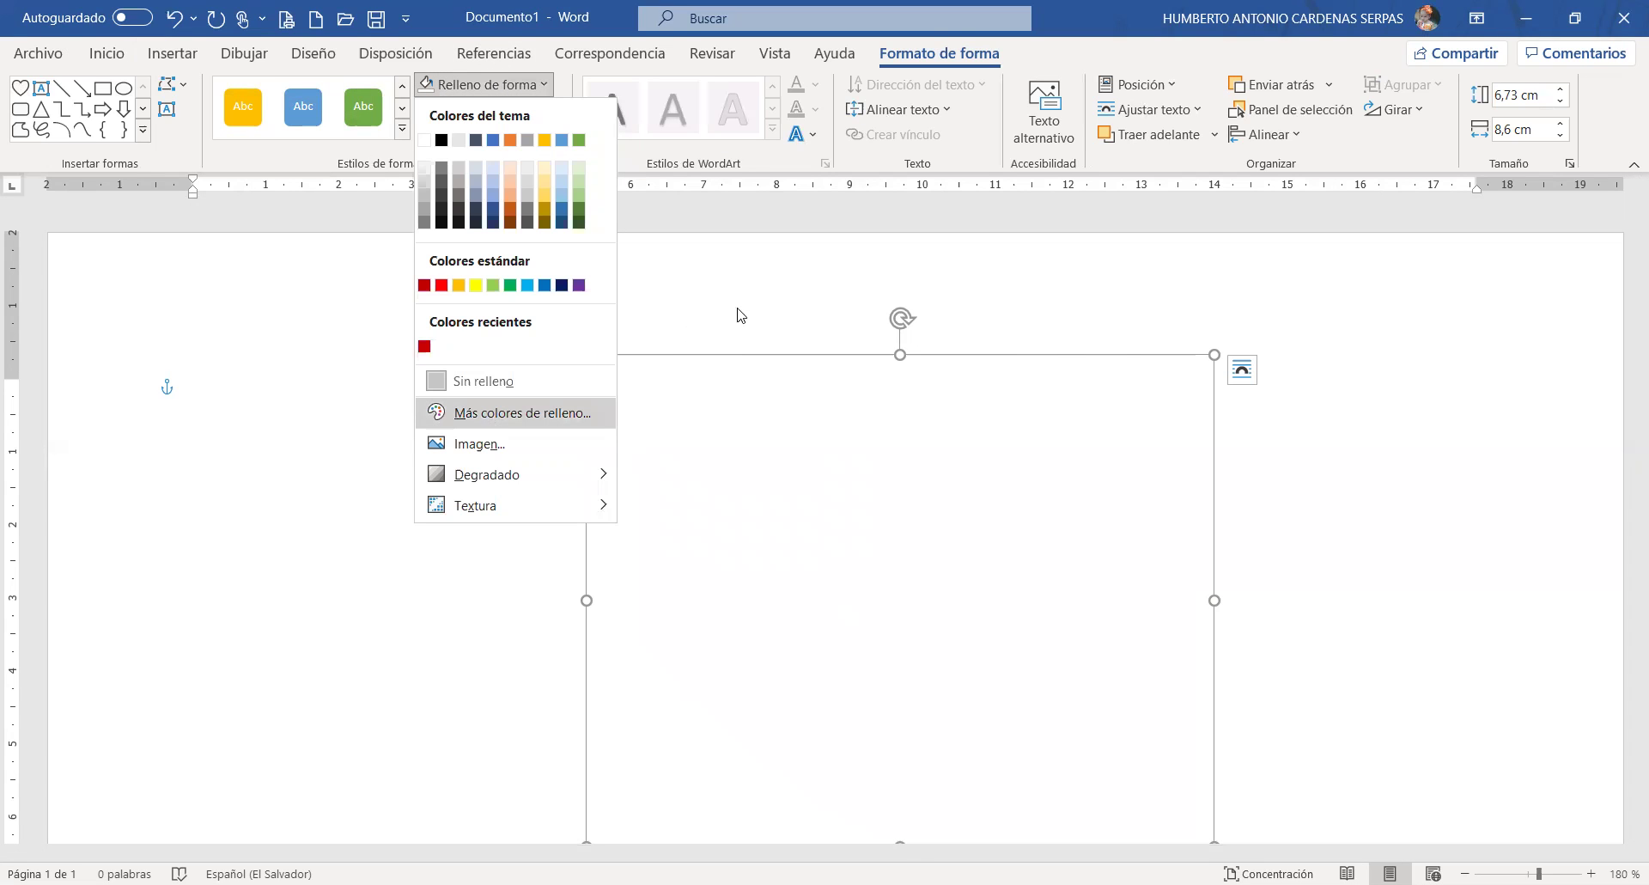
key(Return)
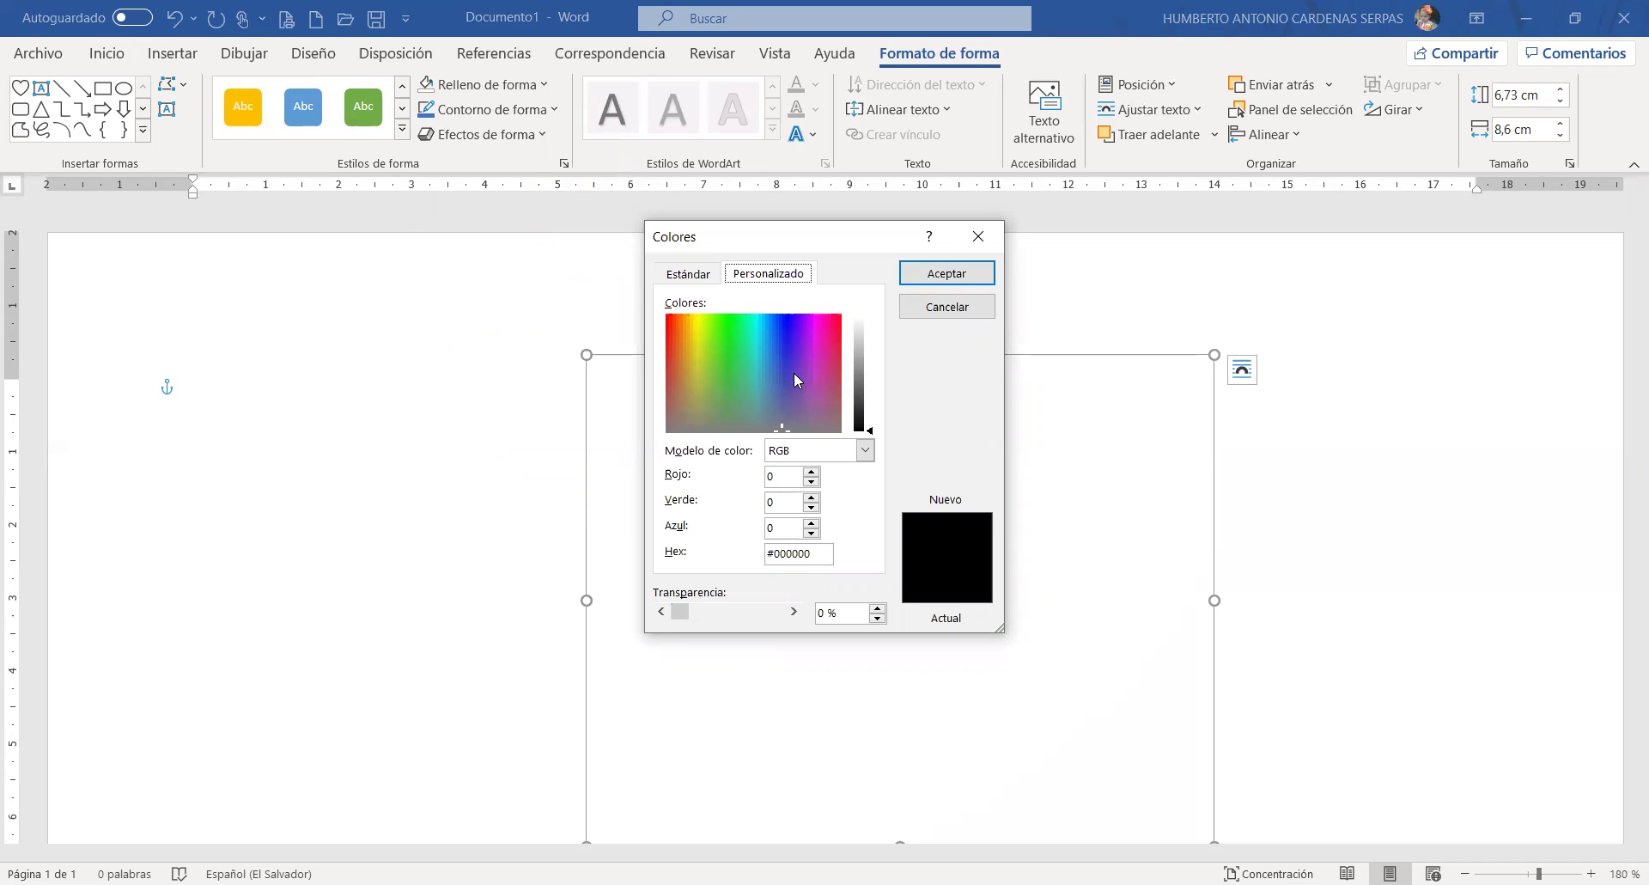
click(670, 336)
click(670, 323)
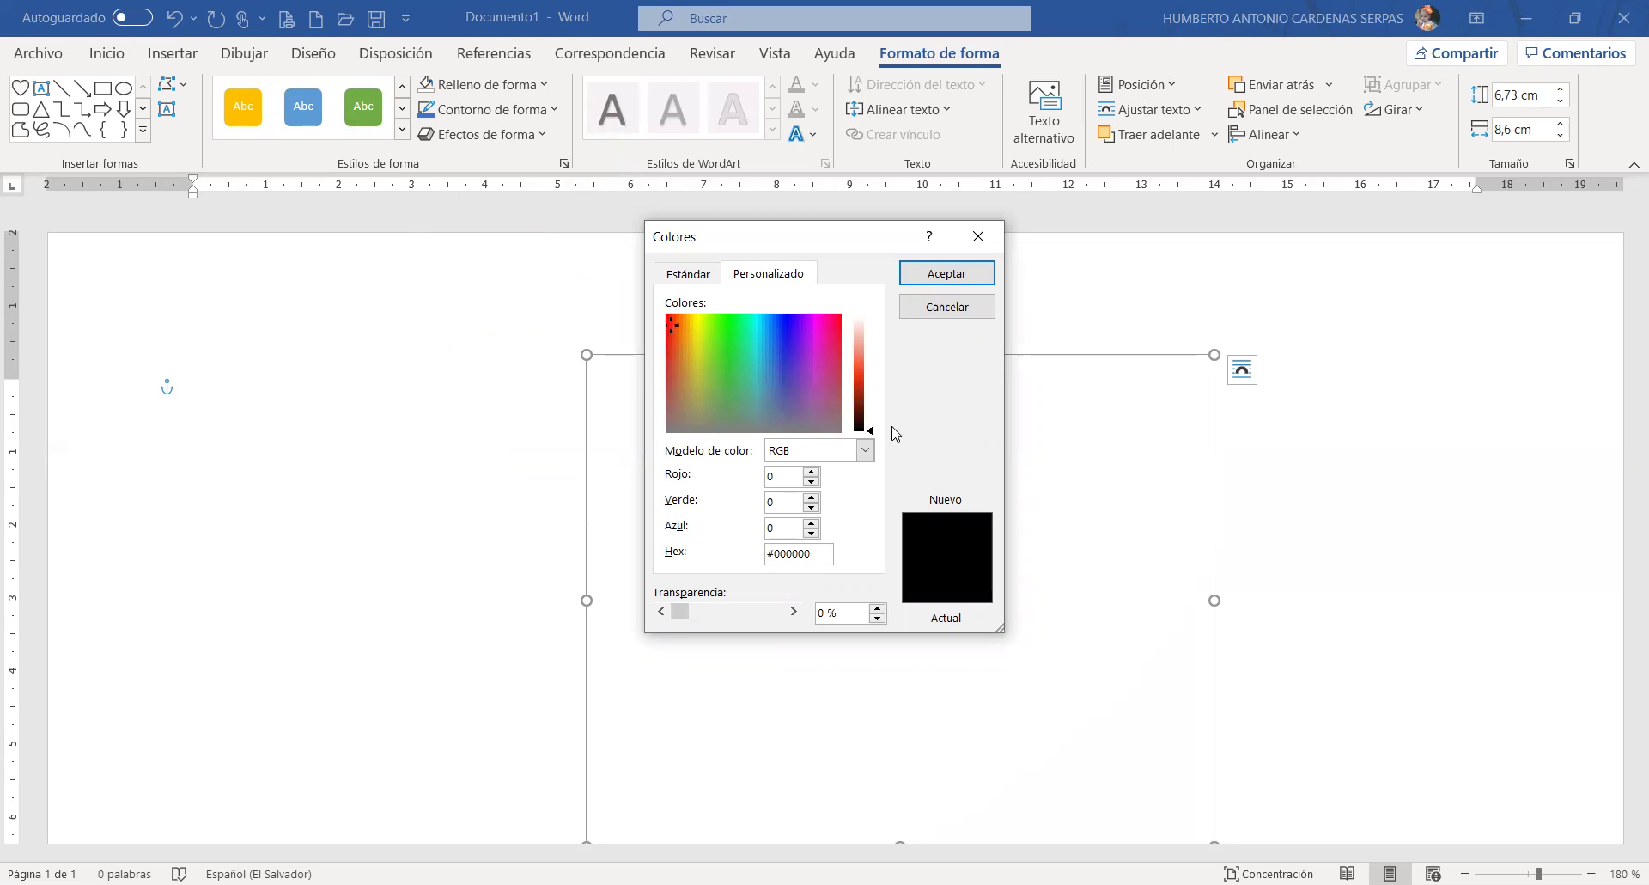
drag(869, 432, 874, 409)
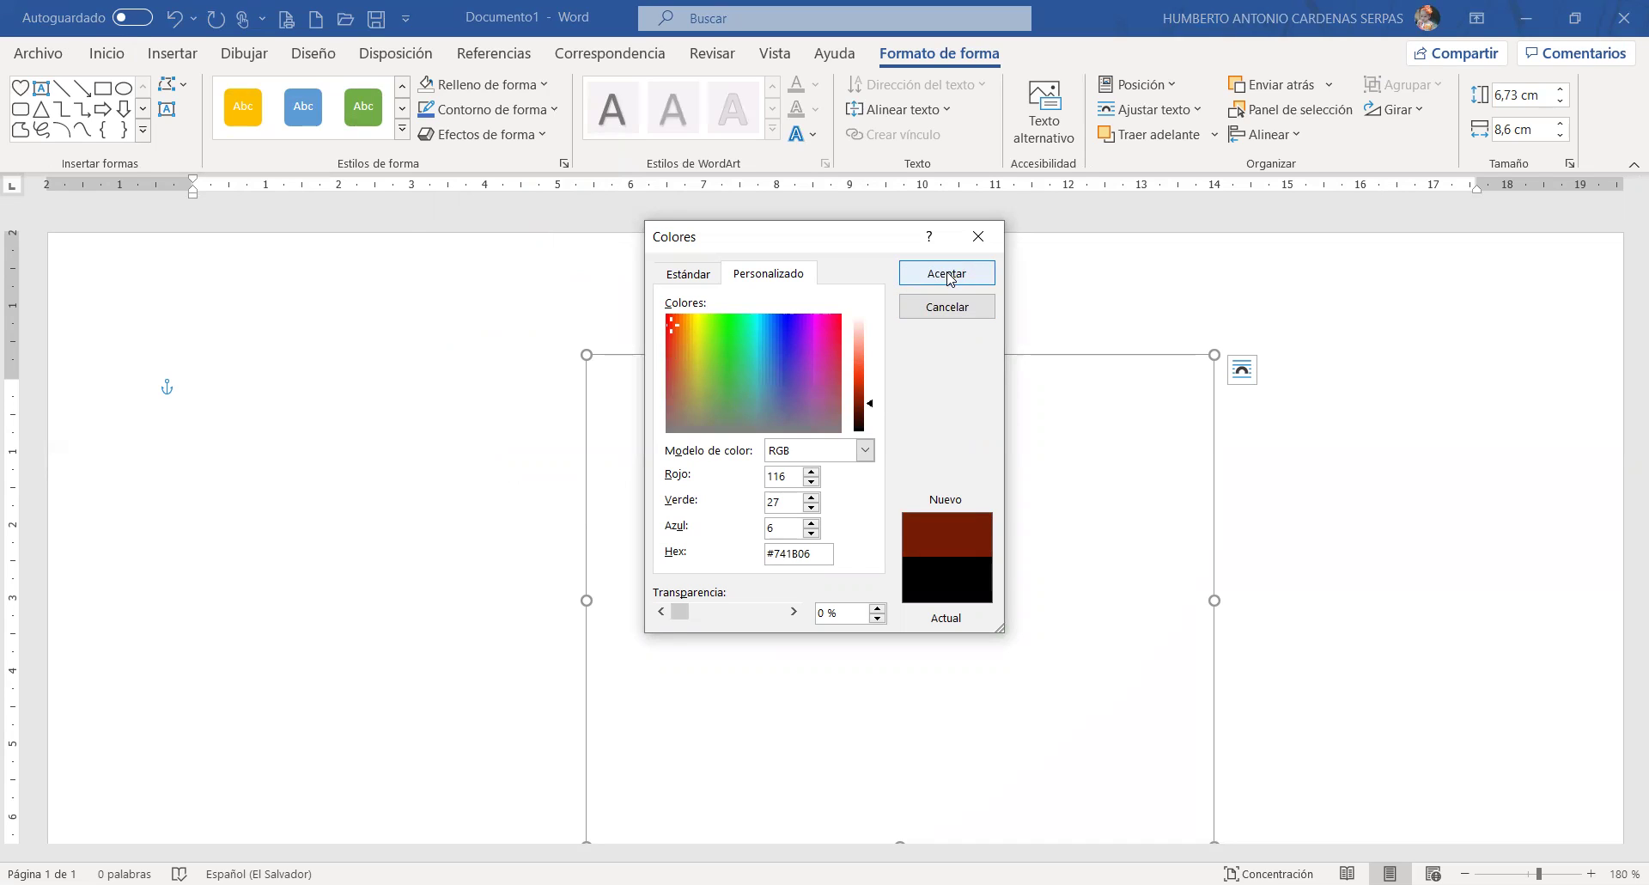
mouse_move(680, 611)
mouse_down()
mouse_move(791, 621)
mouse_move(663, 637)
mouse_up()
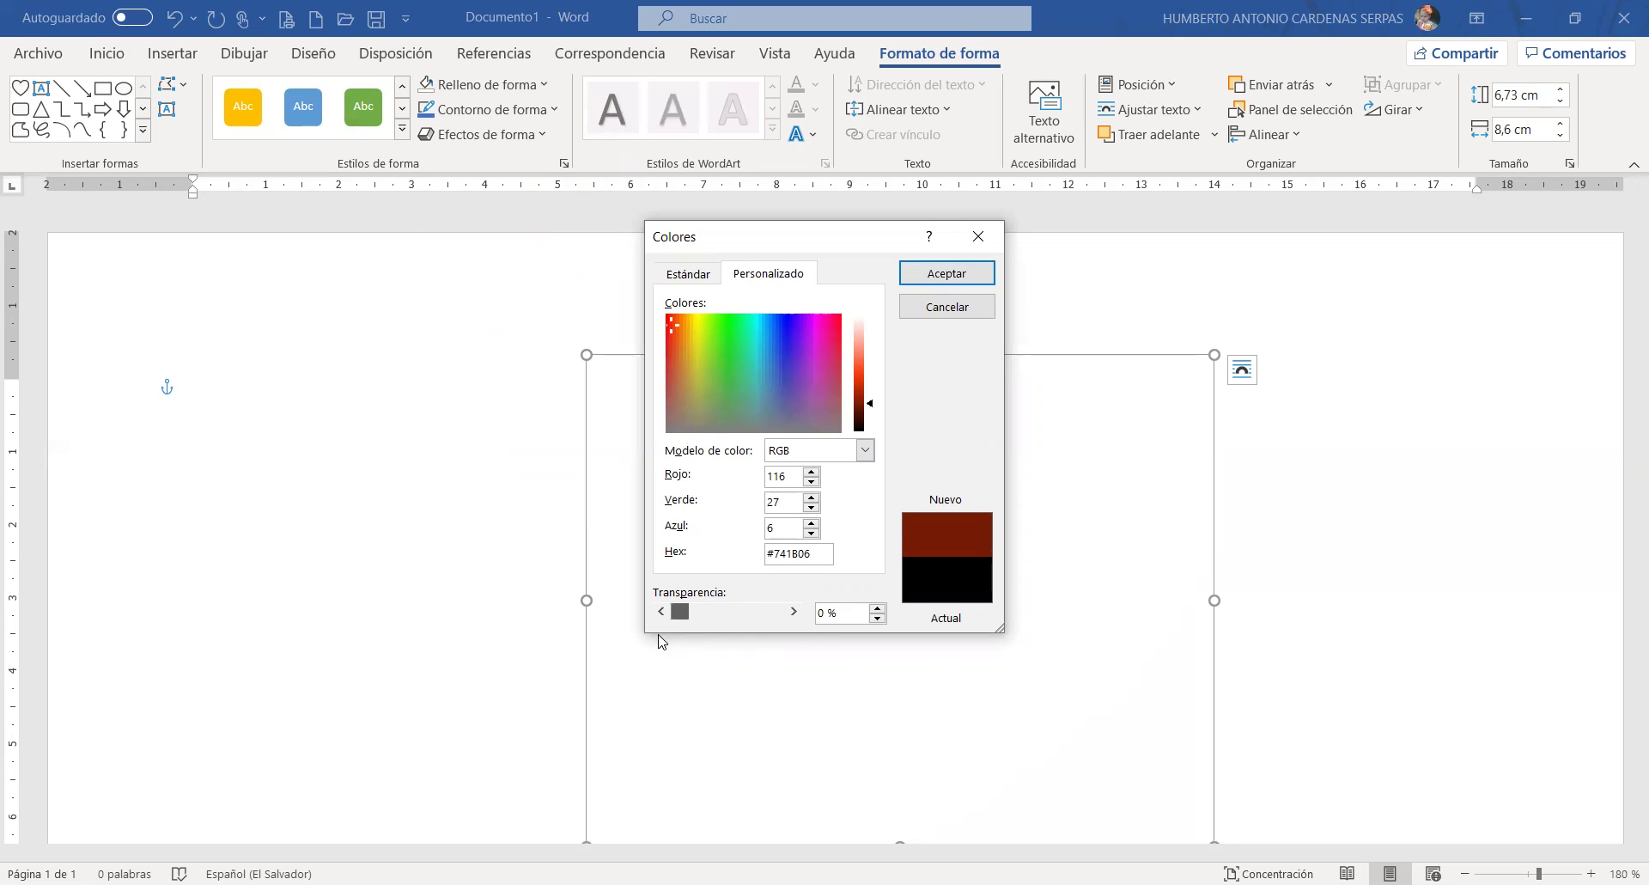
click(964, 275)
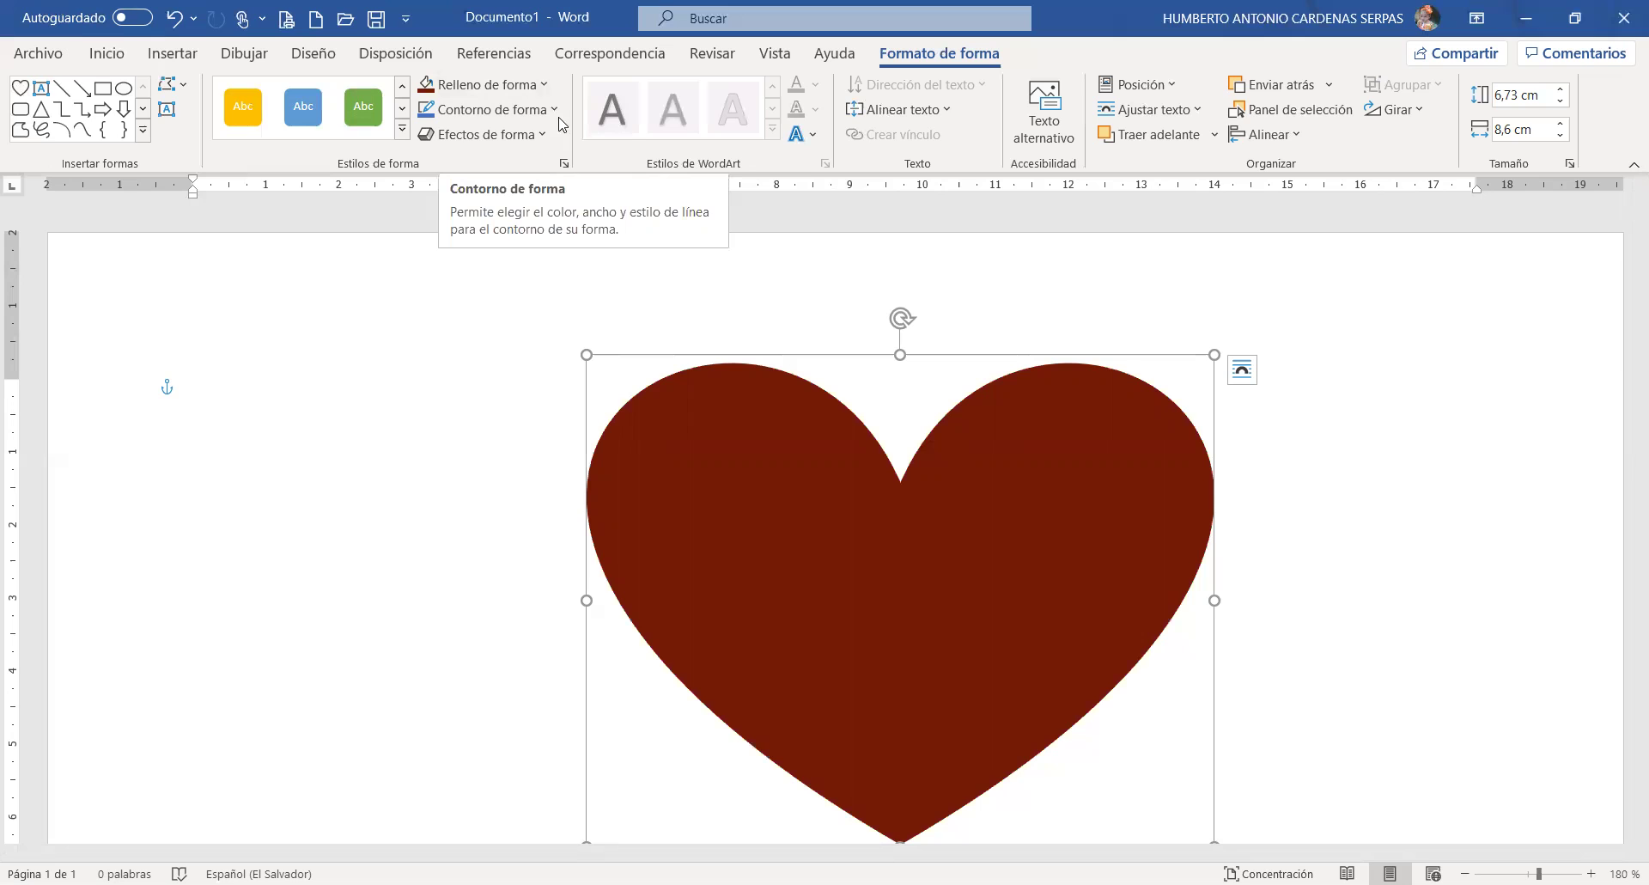
- Set the heart's outline to 4½ pt thickness and colour it black
click(487, 109)
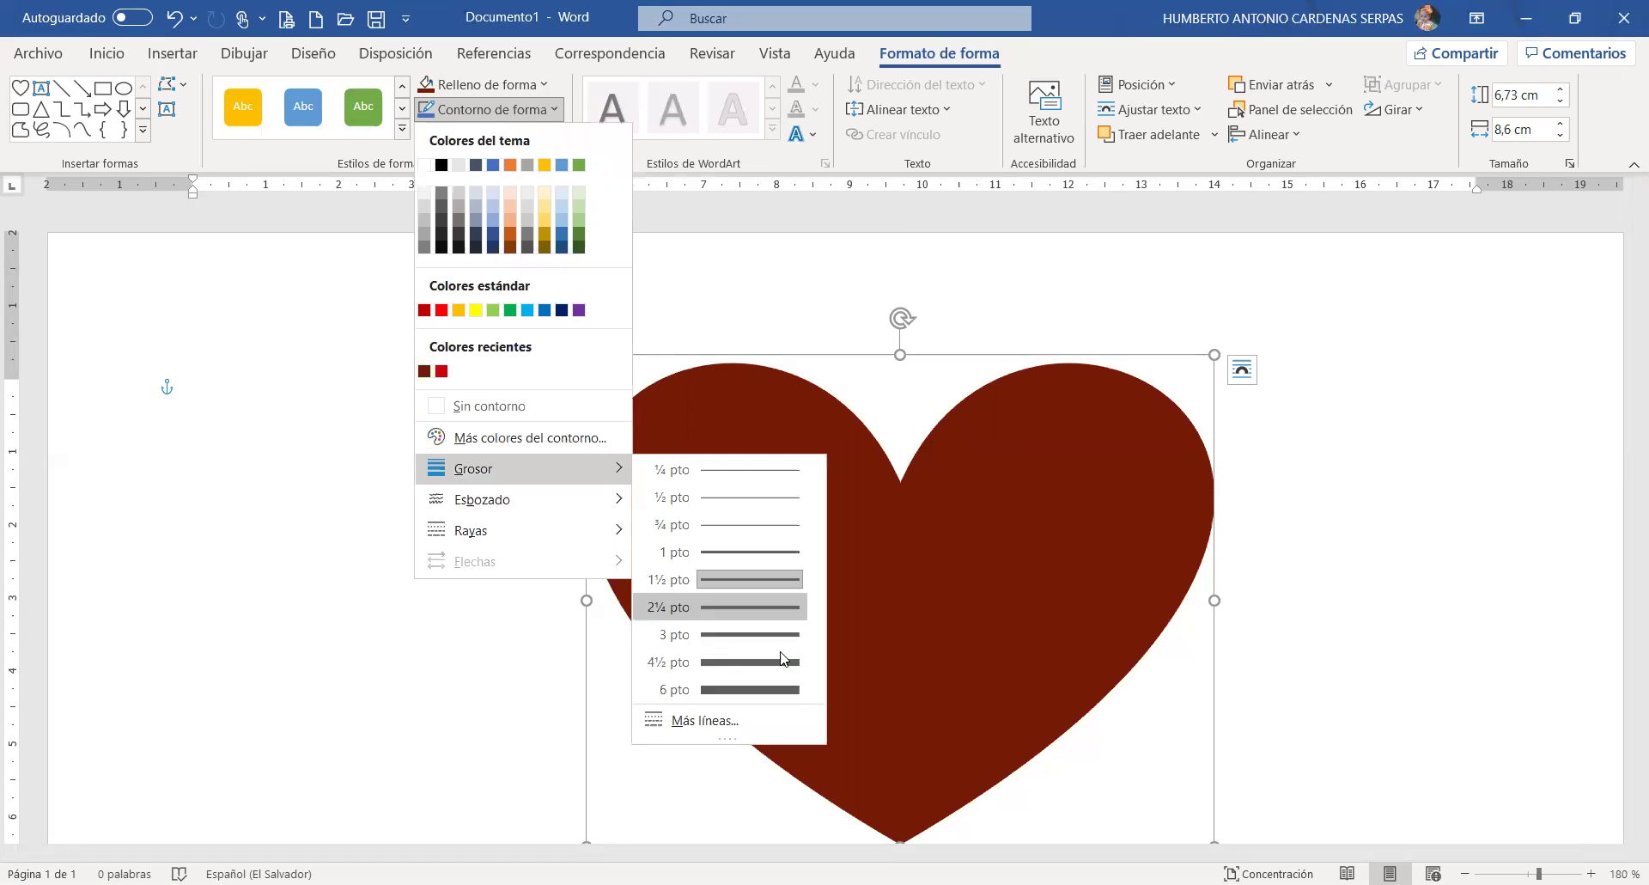
click(780, 663)
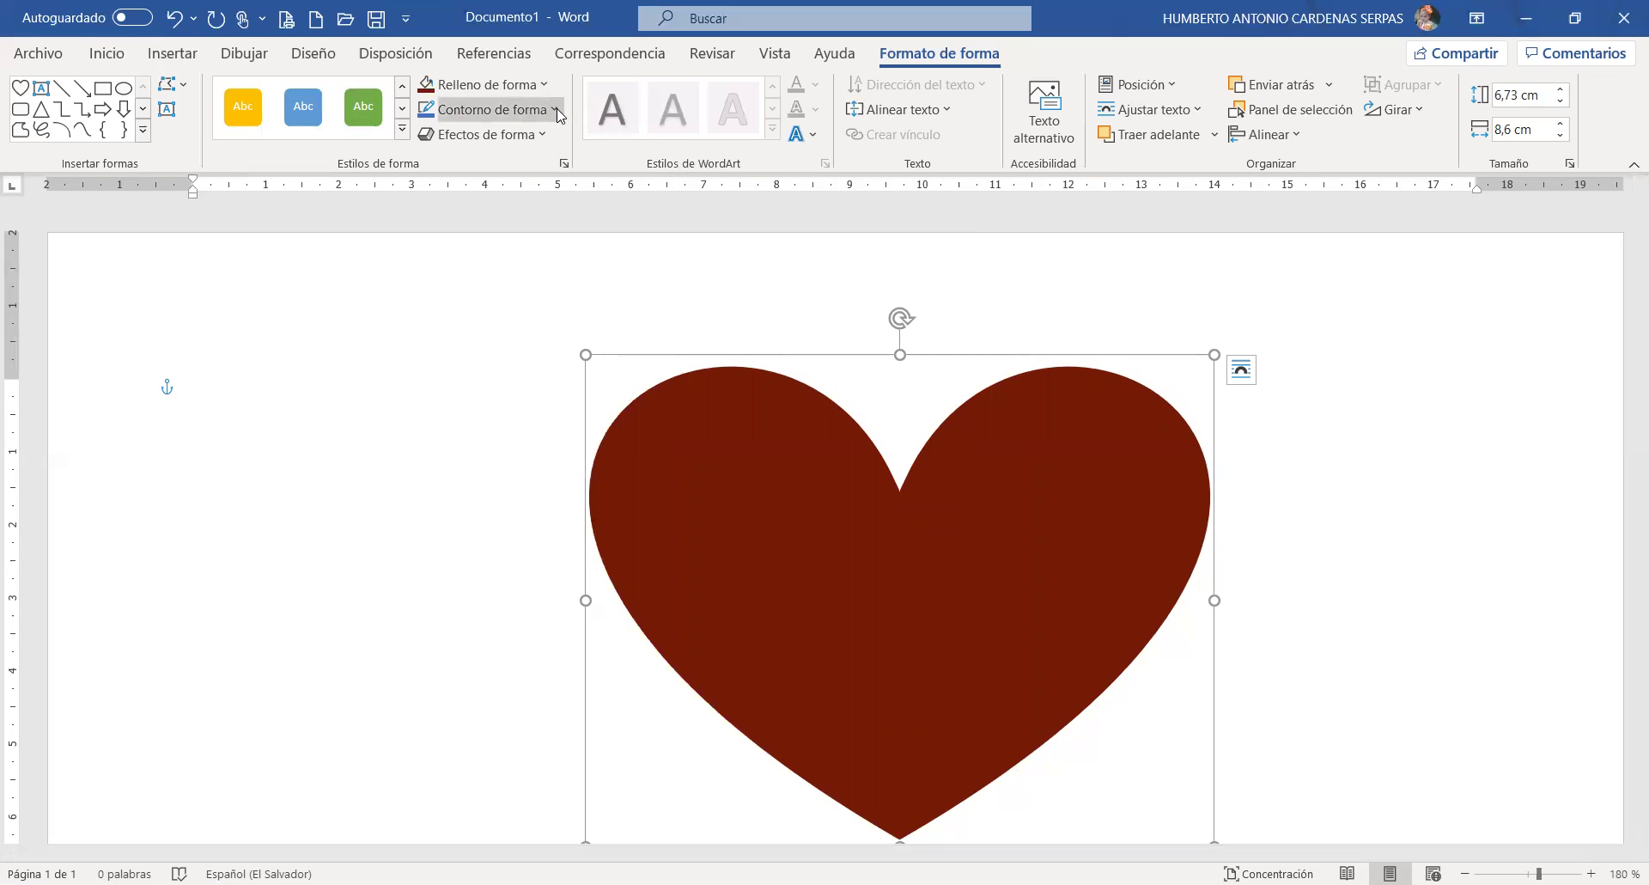
click(488, 109)
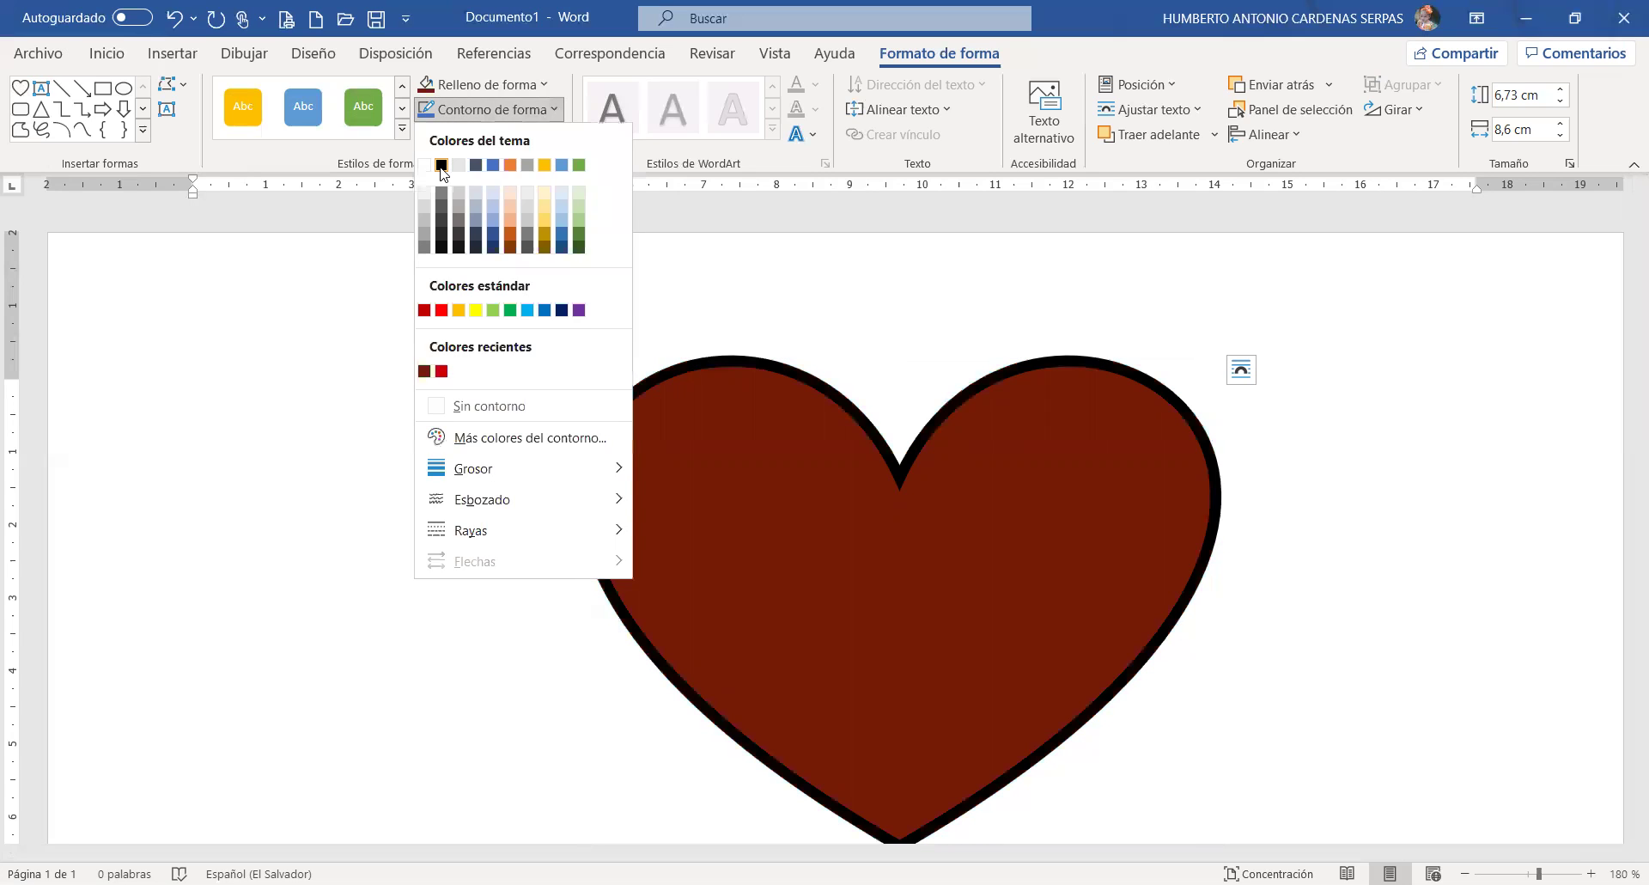
click(441, 165)
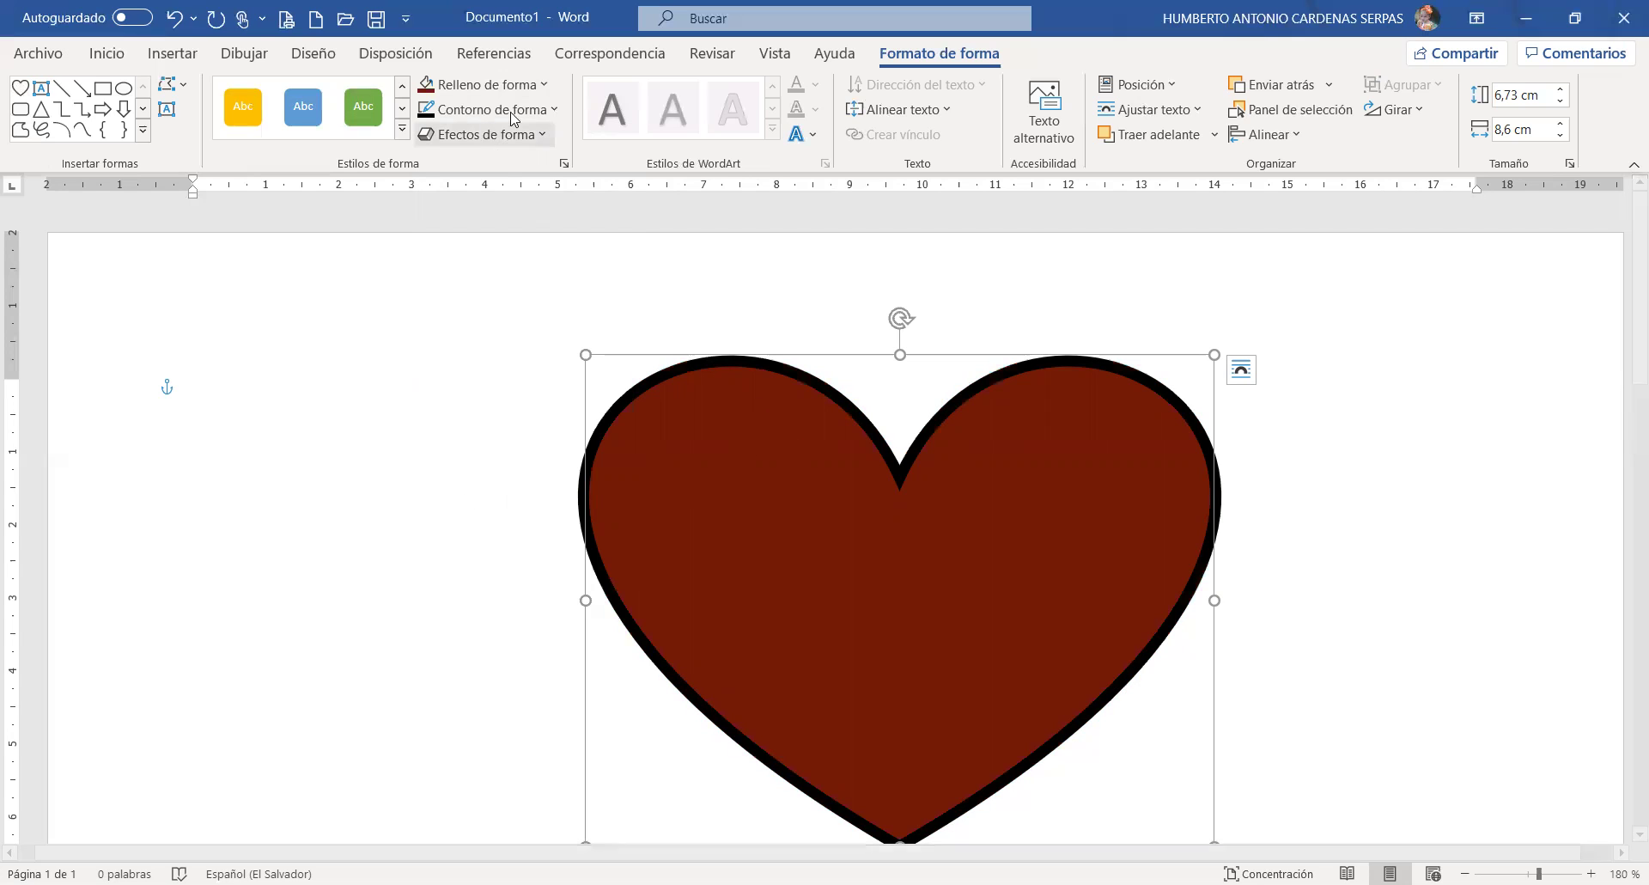
- Change the outline's compound type to the double line with a thin outer and a thick inner stroke
click(538, 111)
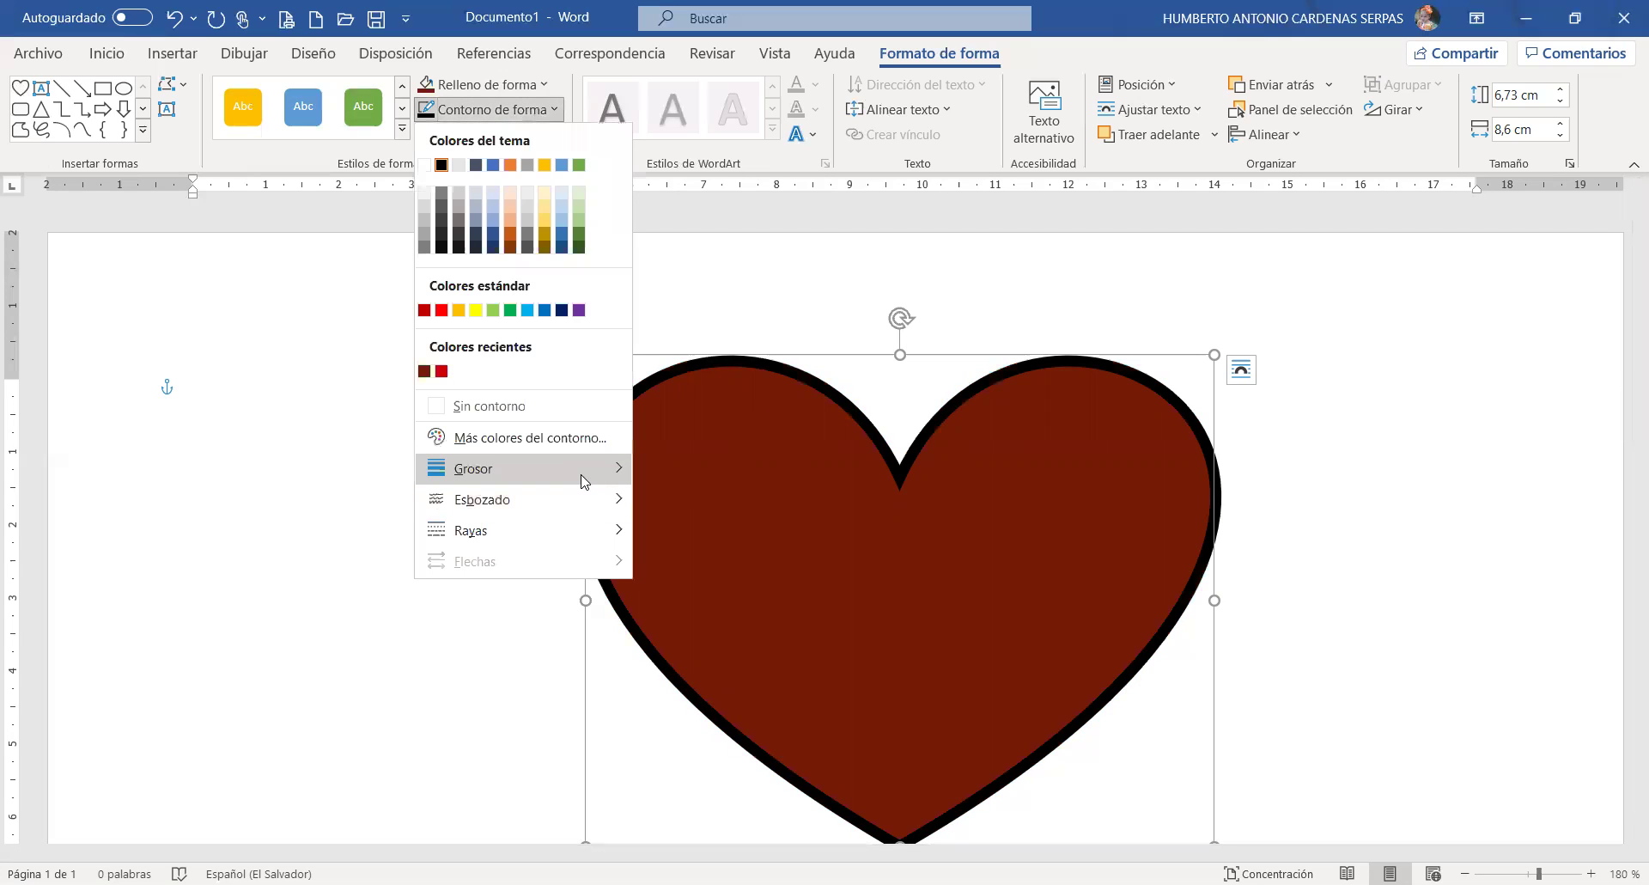
click(738, 733)
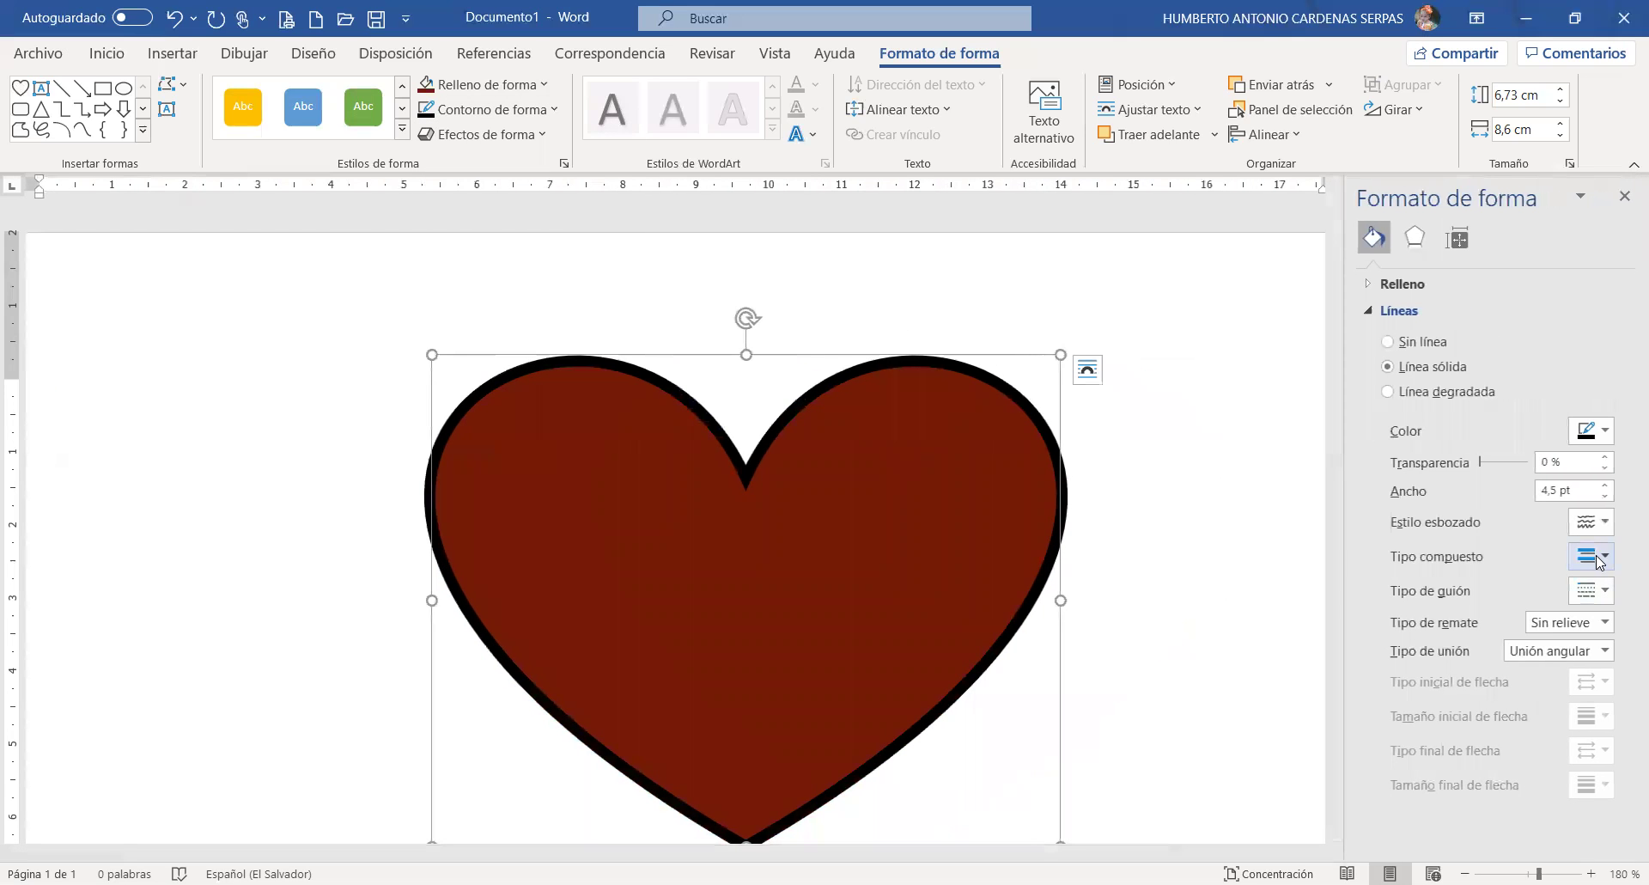
click(1596, 554)
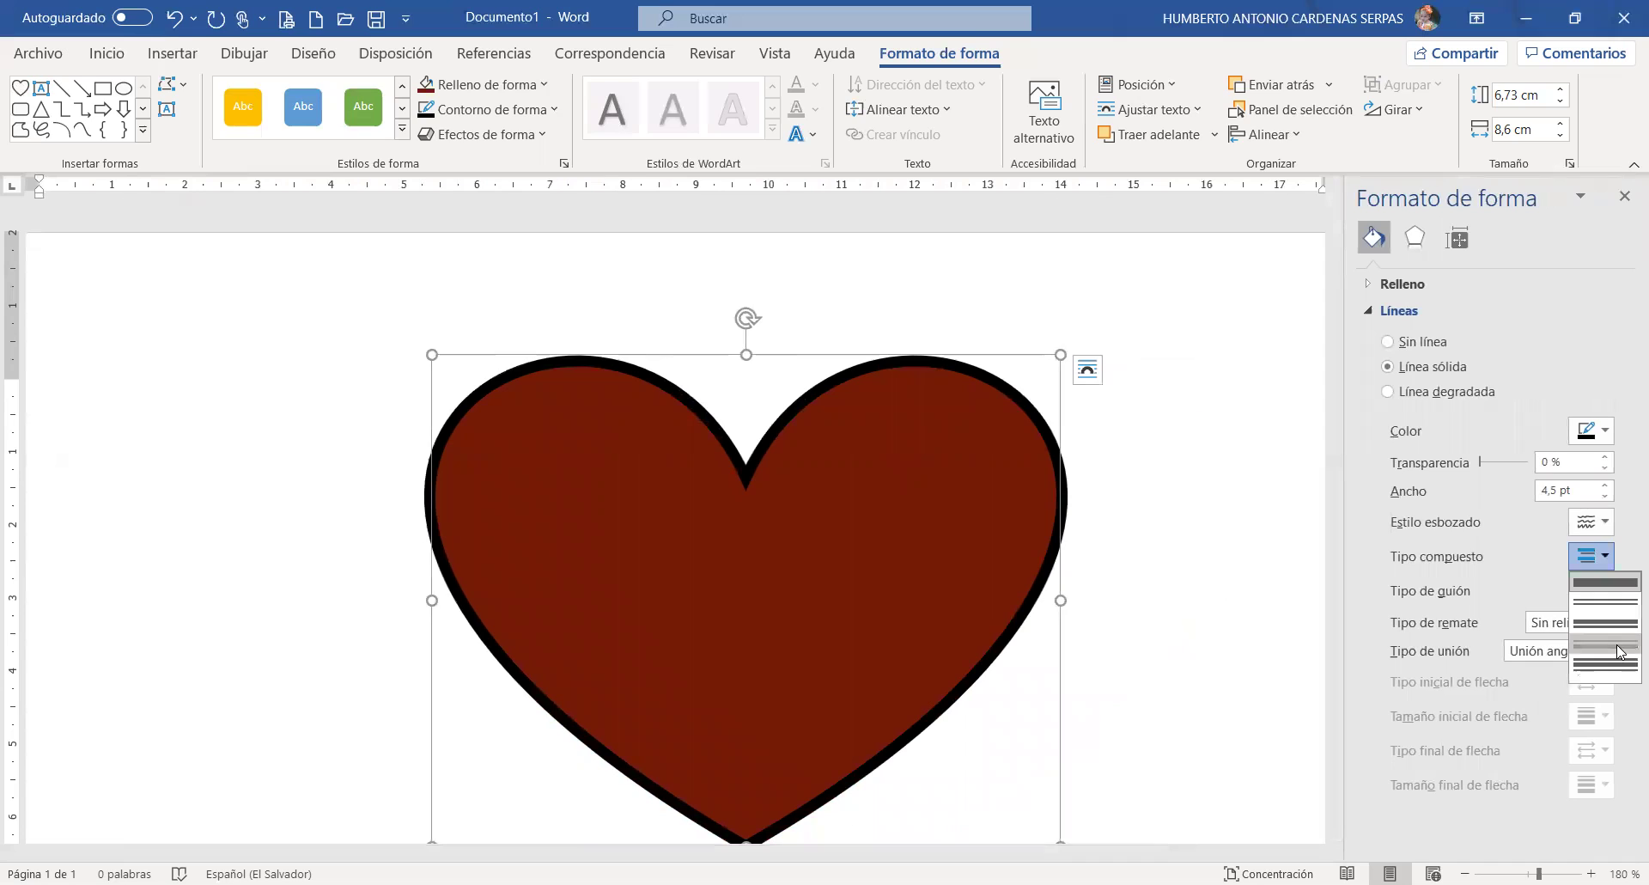
click(1618, 646)
click(1179, 567)
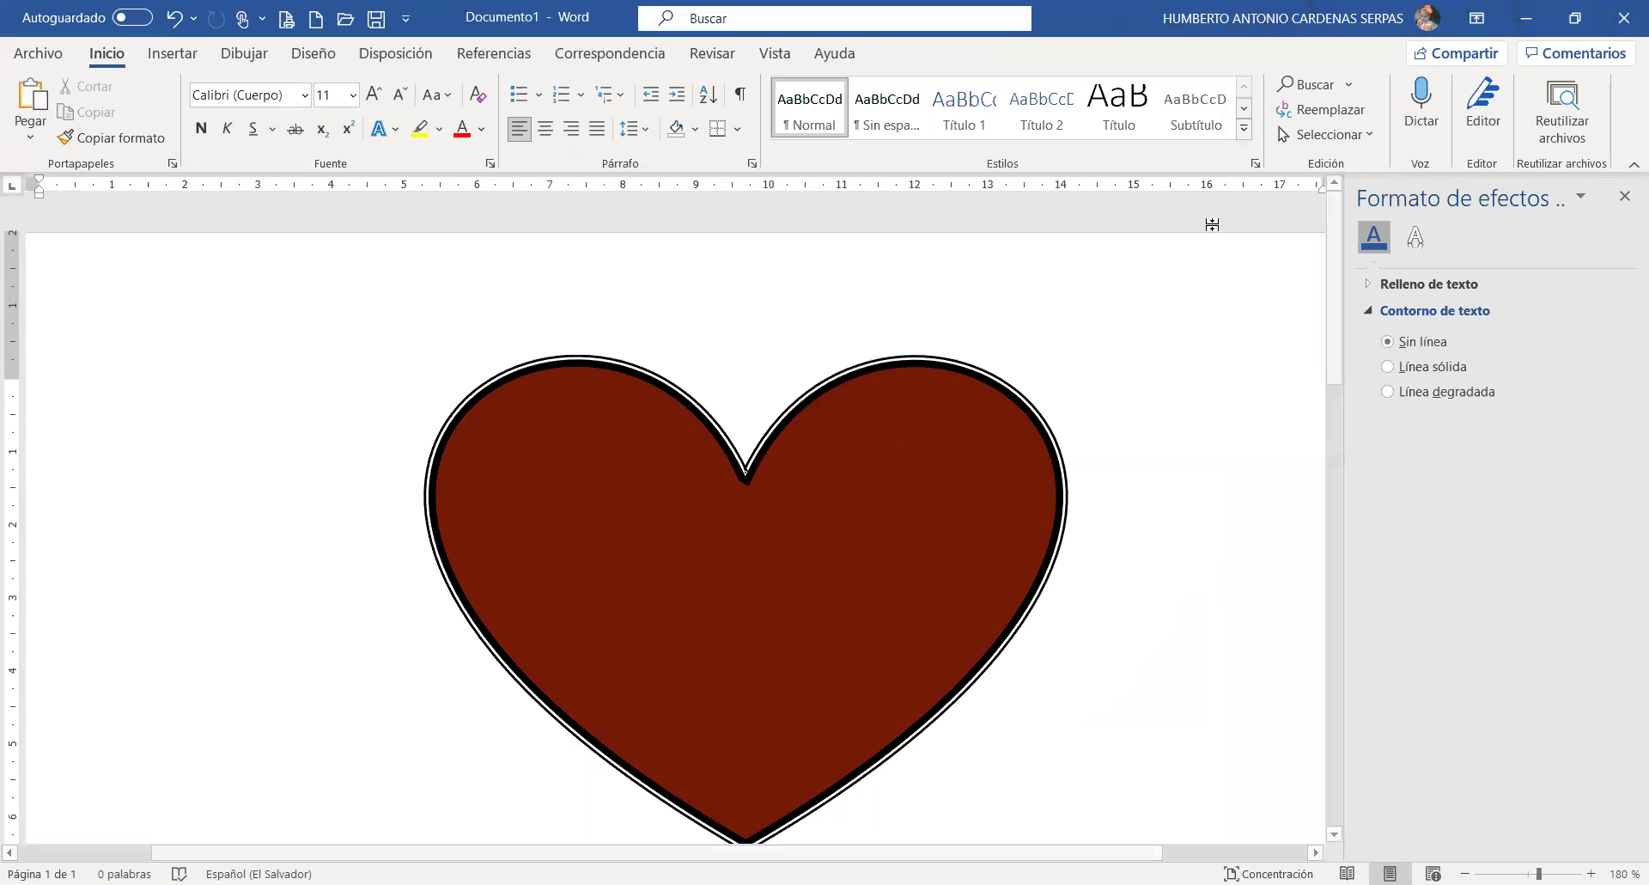
- Select the heart and apply a reflection effect beneath it
click(619, 387)
click(527, 137)
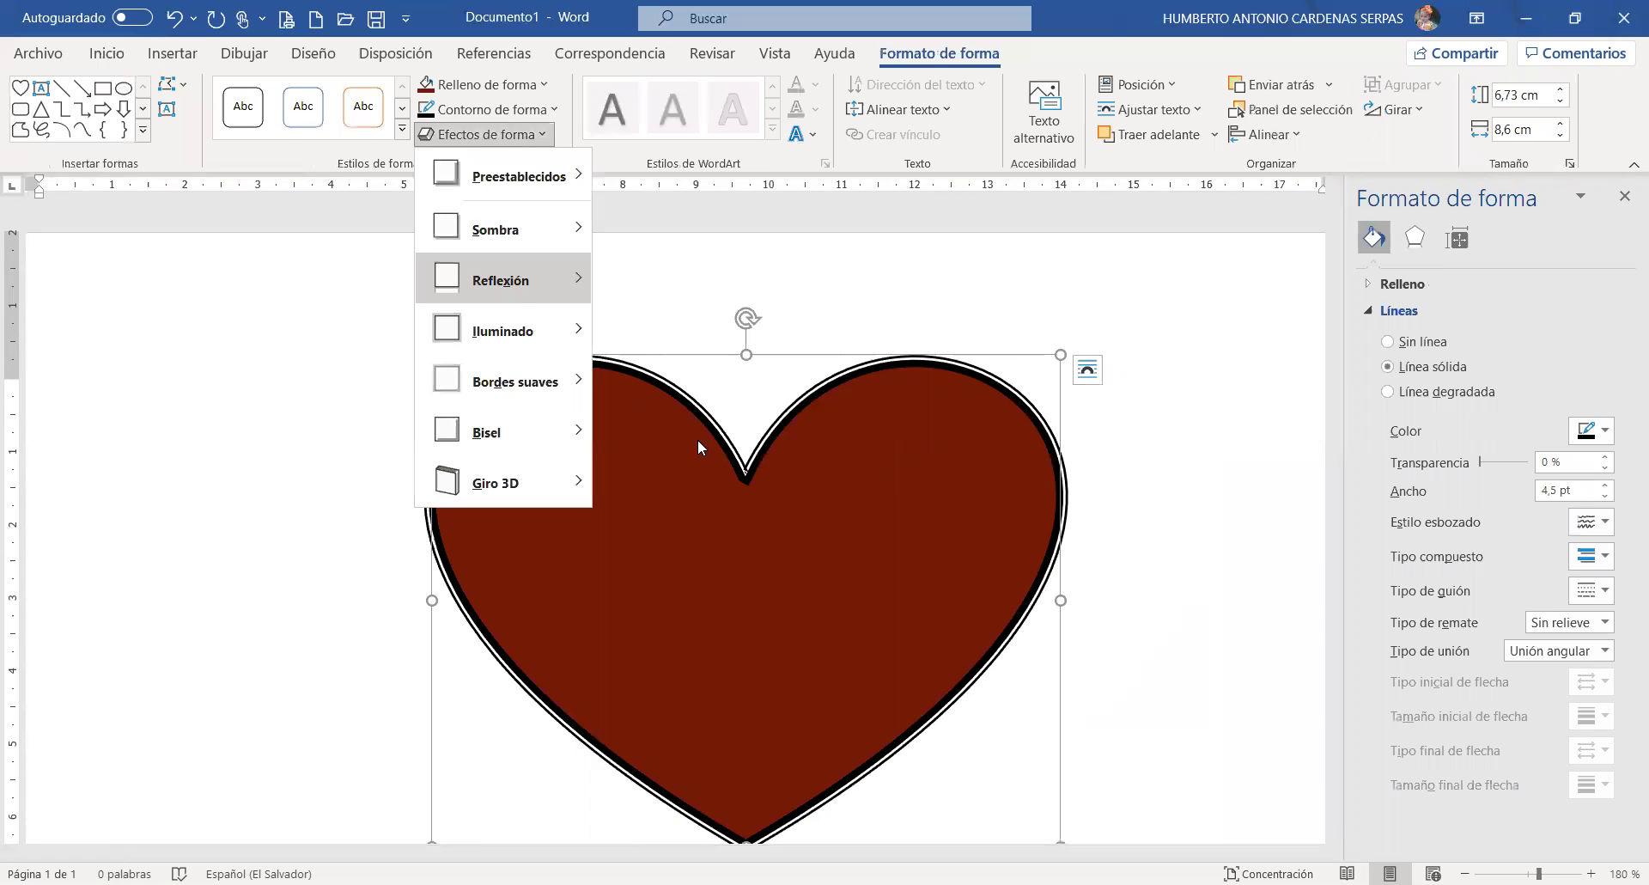
scroll(698, 440, down, 5)
scroll(1306, 446, up, 1)
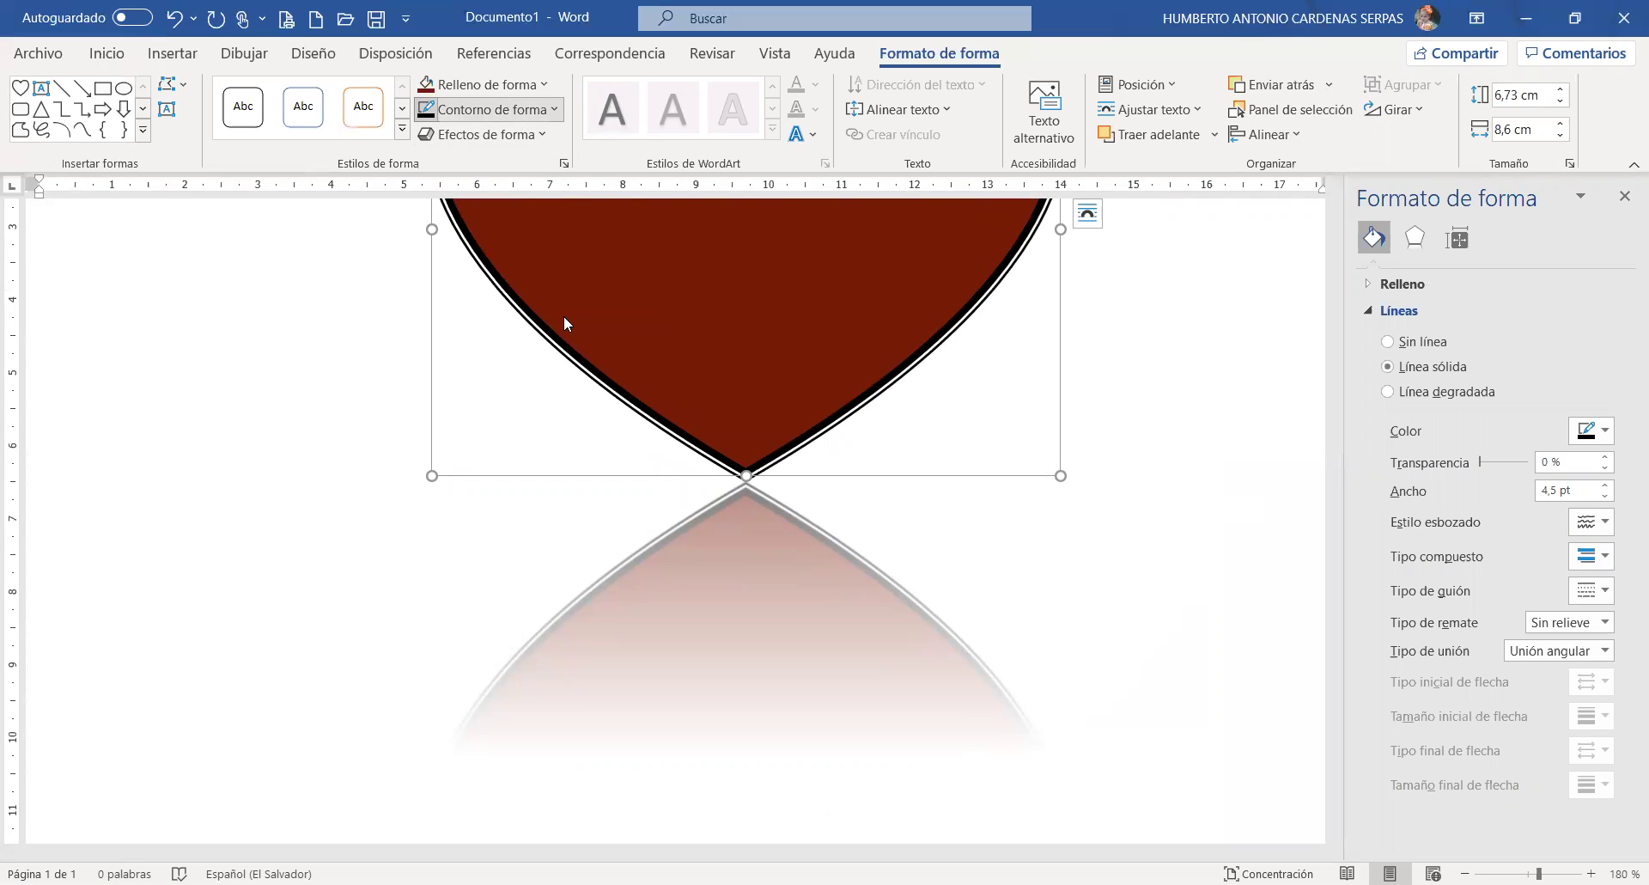
- Apply a medium-small yellow glow to the heart, review it with the reflection, and close the shape formatting options
click(483, 134)
mouse_move(560, 330)
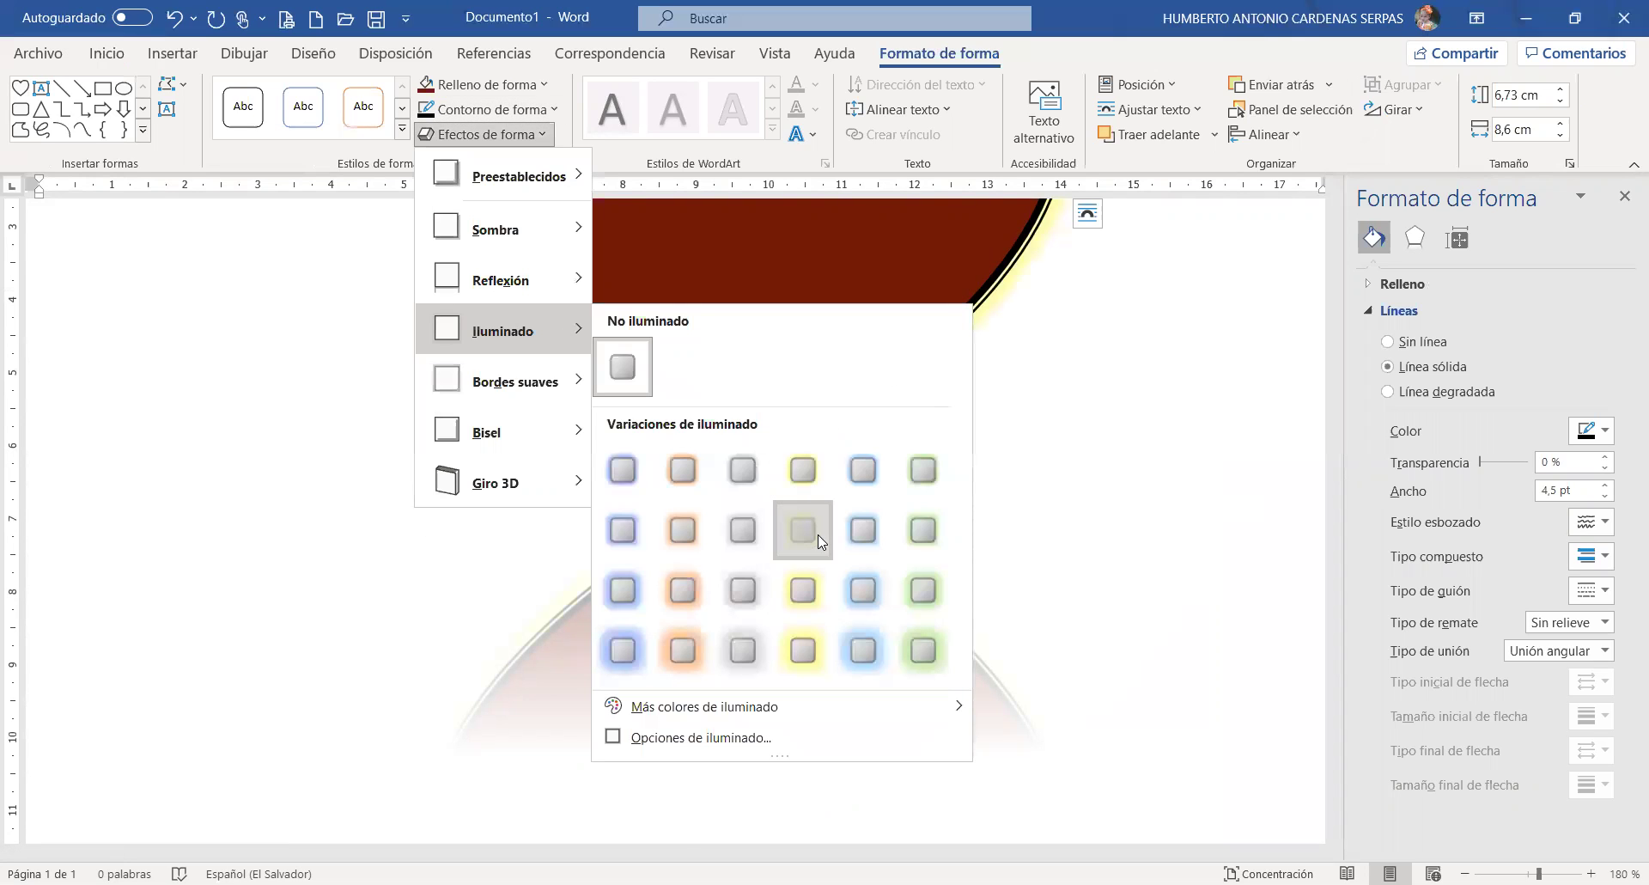
click(804, 531)
scroll(880, 611, up, 4)
scroll(880, 611, down, 4)
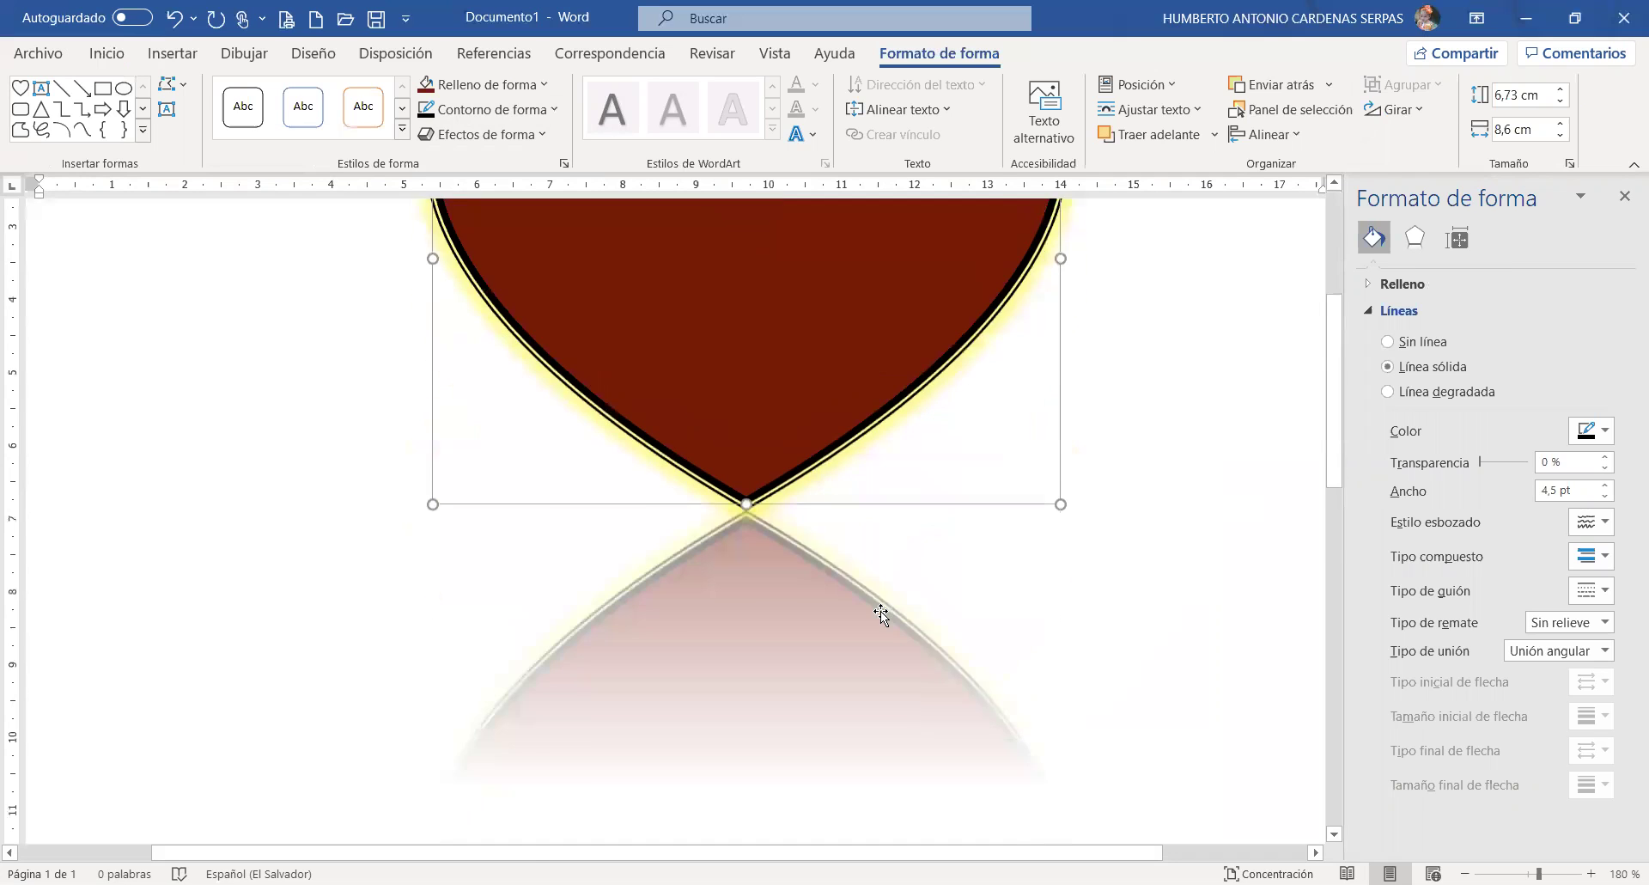
scroll(880, 611, down, 3)
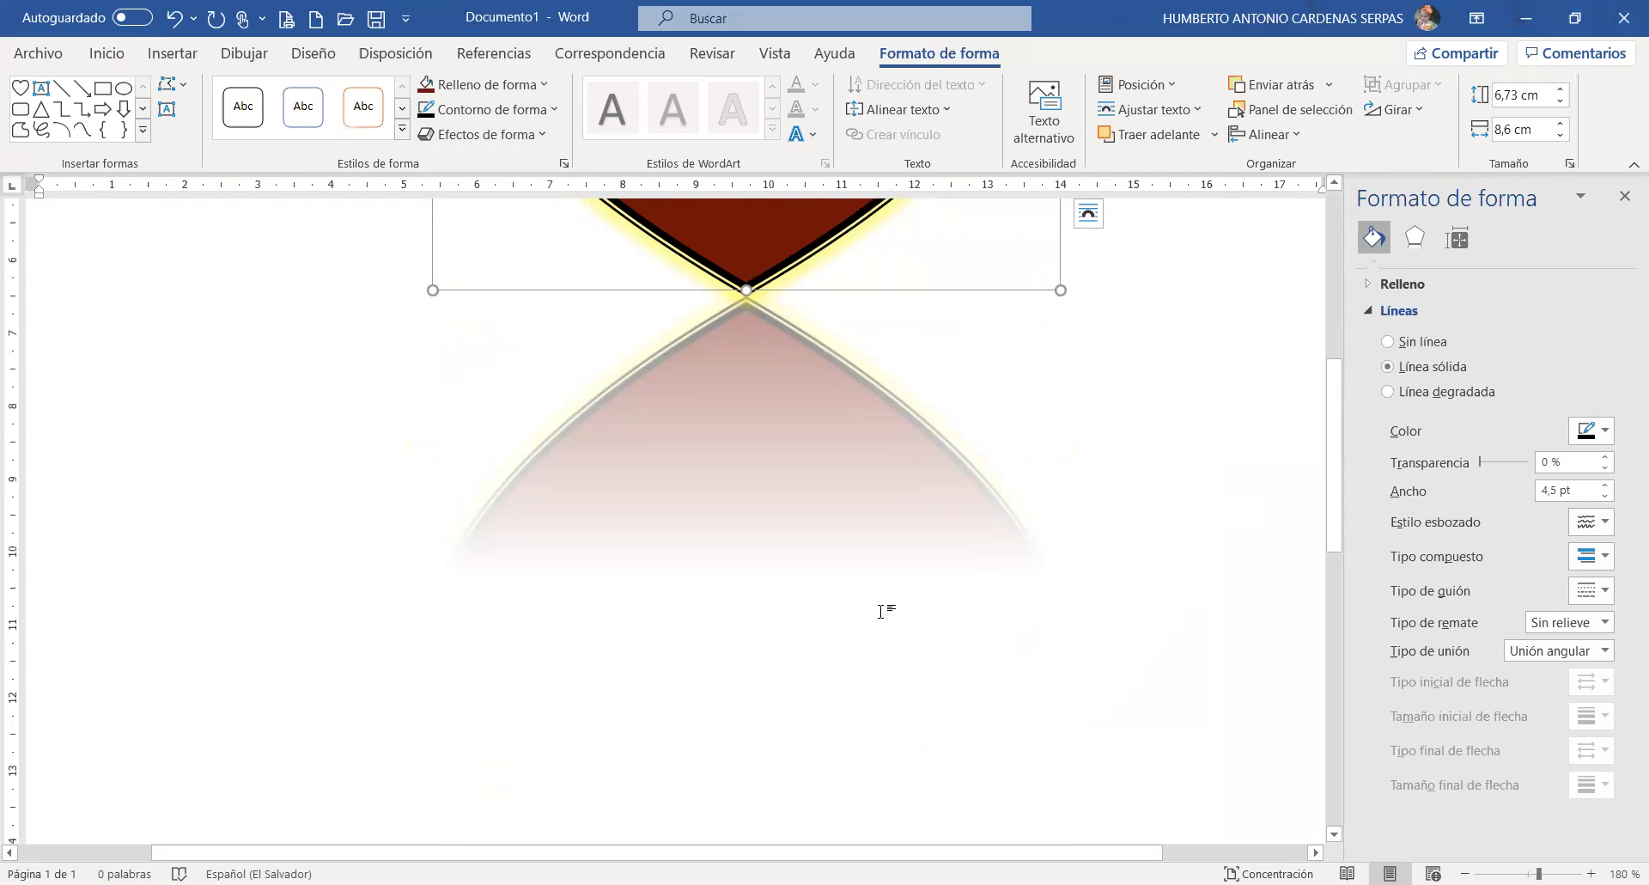
scroll(880, 611, up, 8)
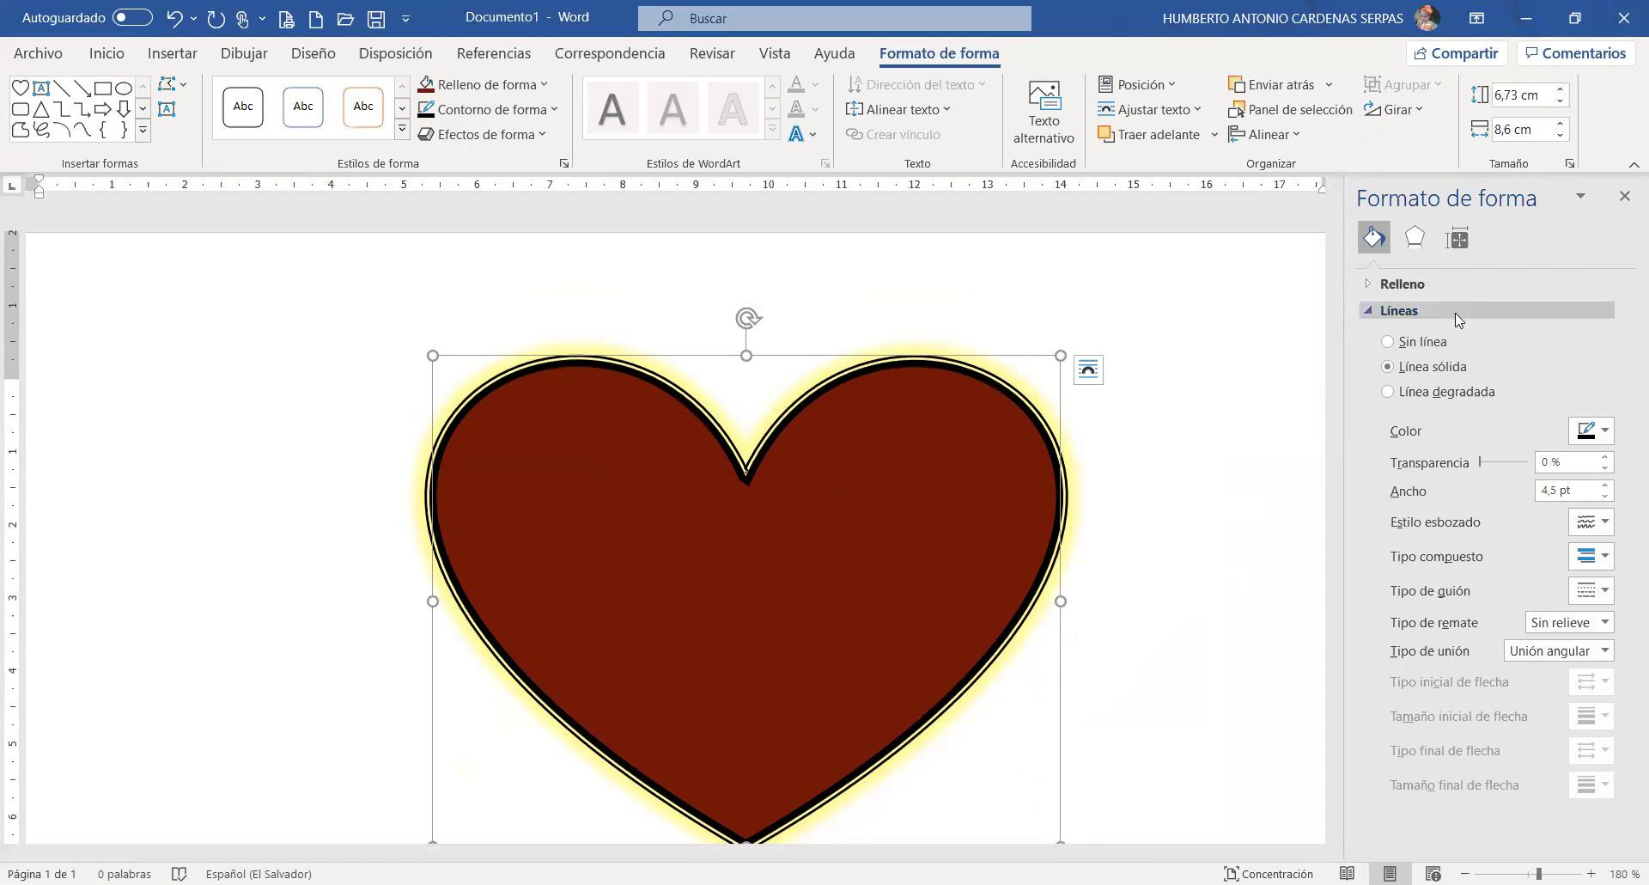
click(1625, 198)
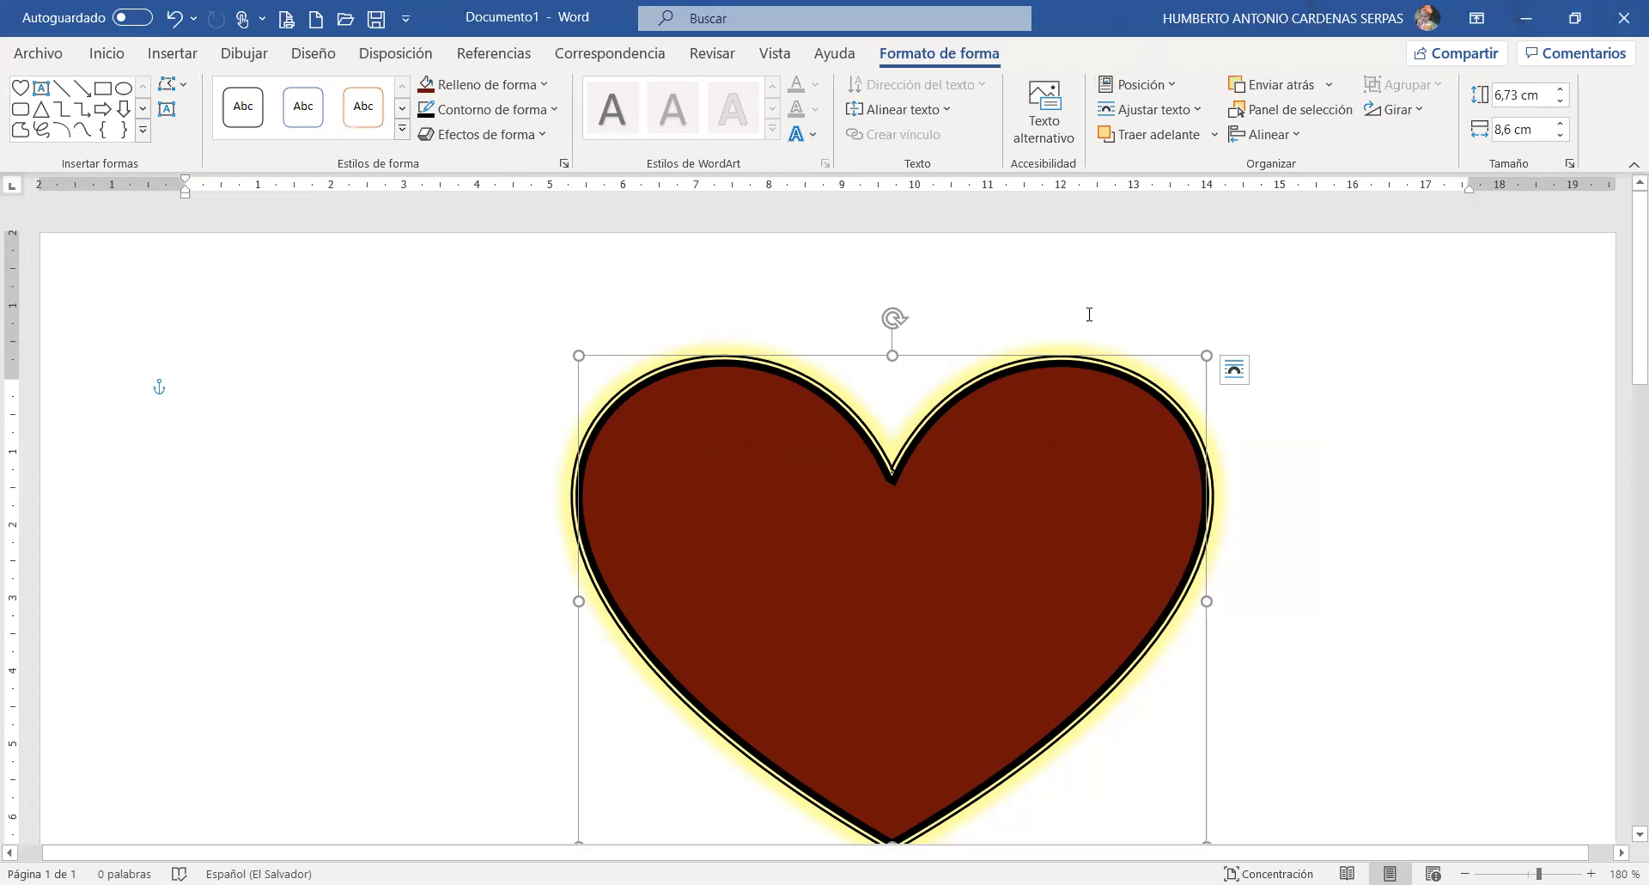
- Draw a straight arrow from inside the heart out past its upper-right edge, about 3.08 cm high and 4.28 cm wide
click(173, 53)
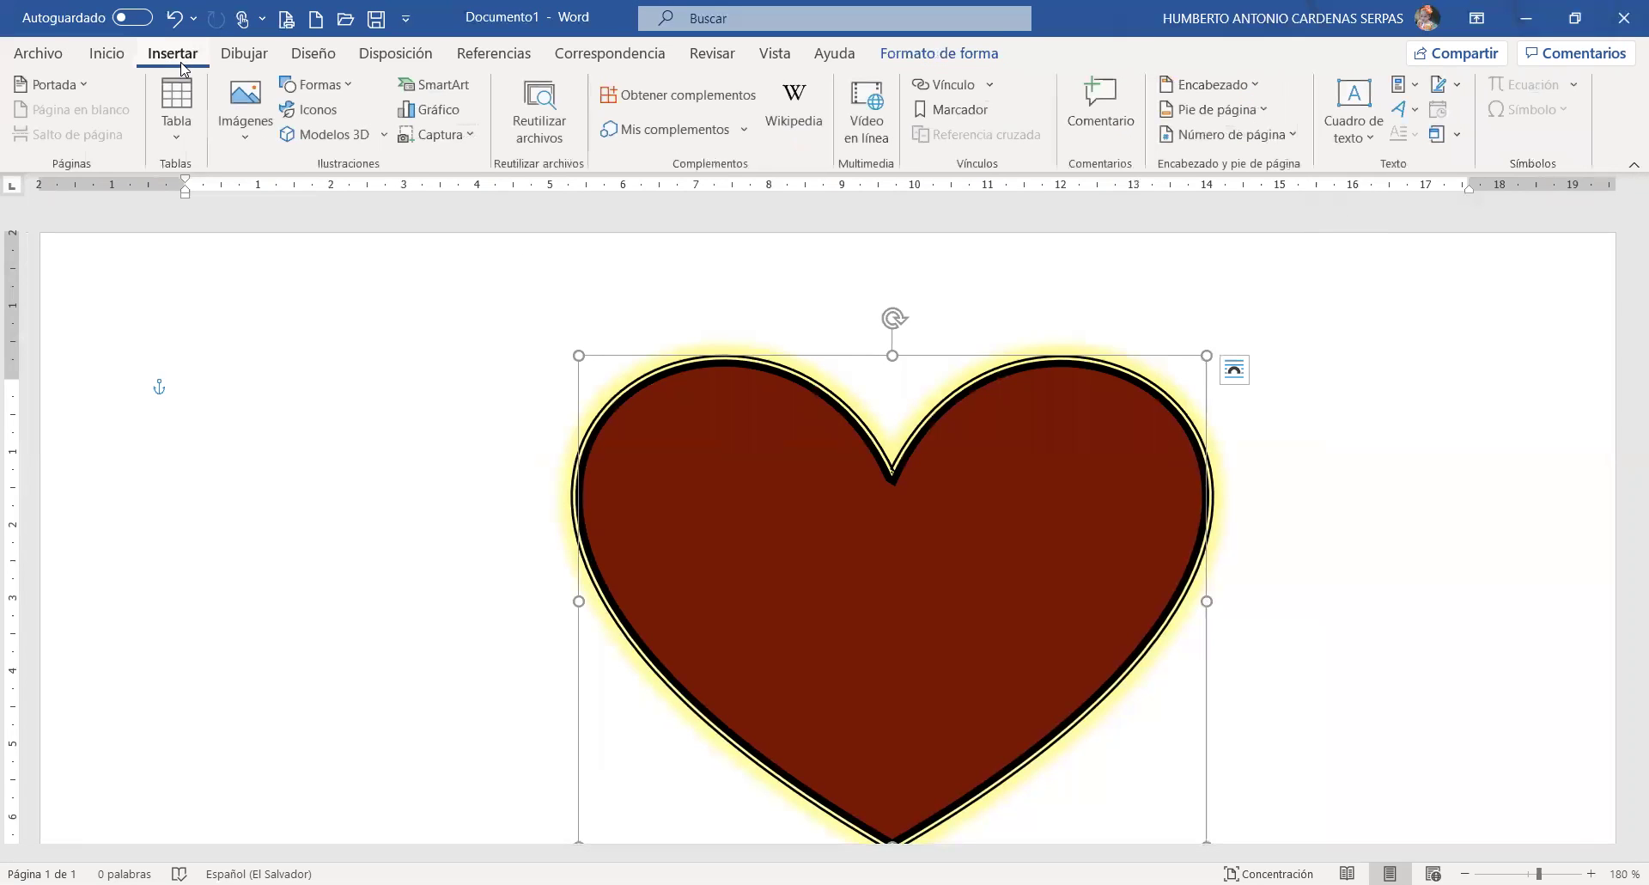
click(344, 83)
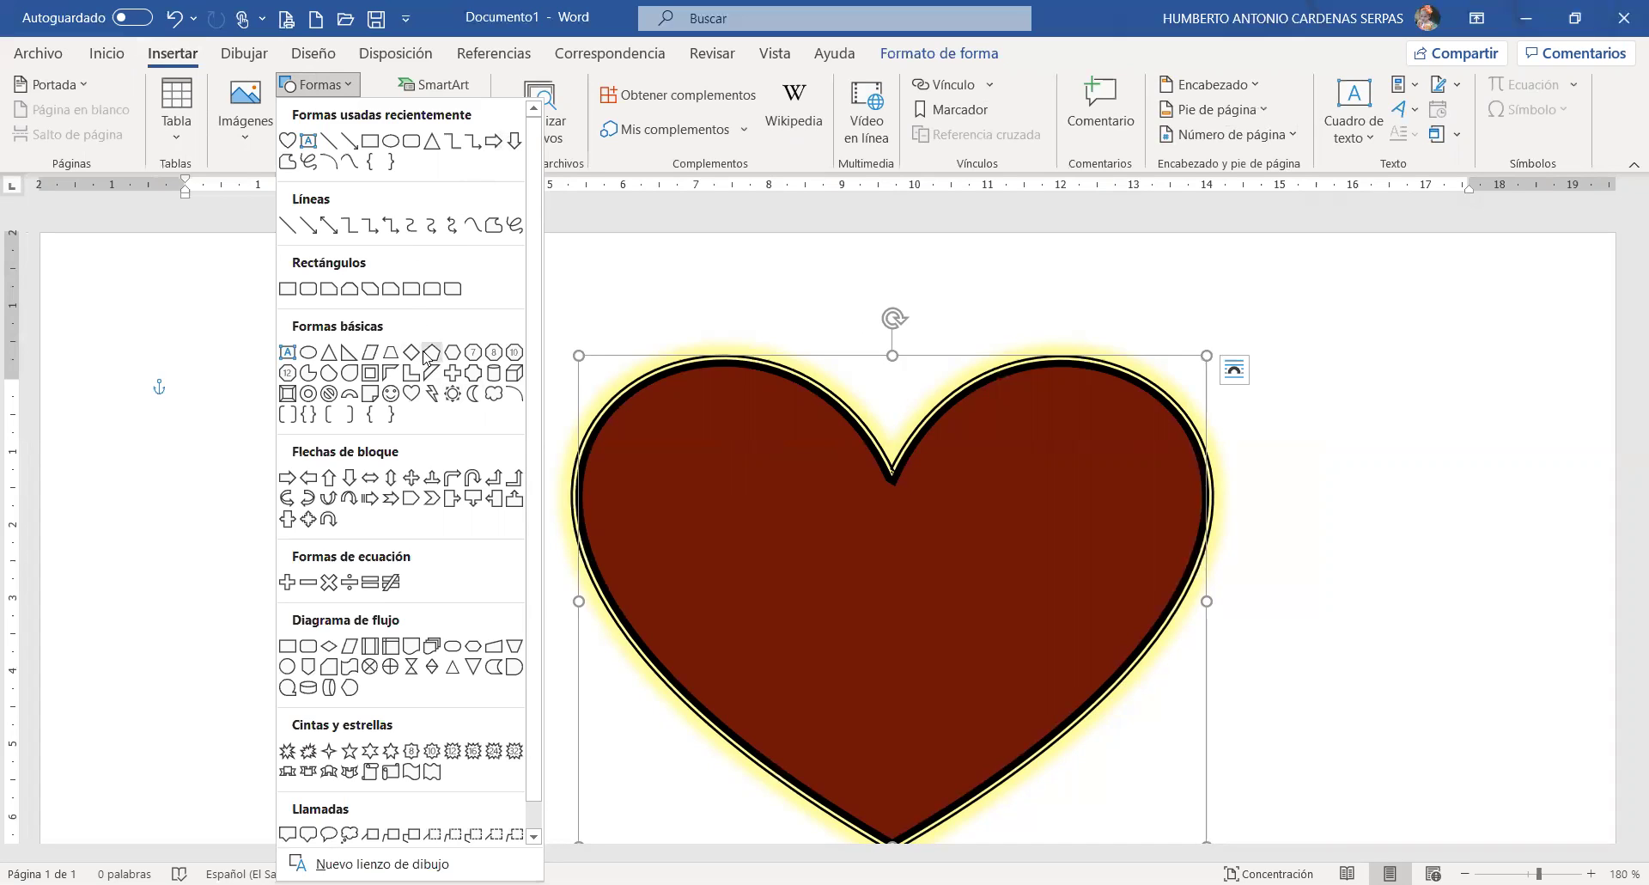
scroll(344, 245, down, 1)
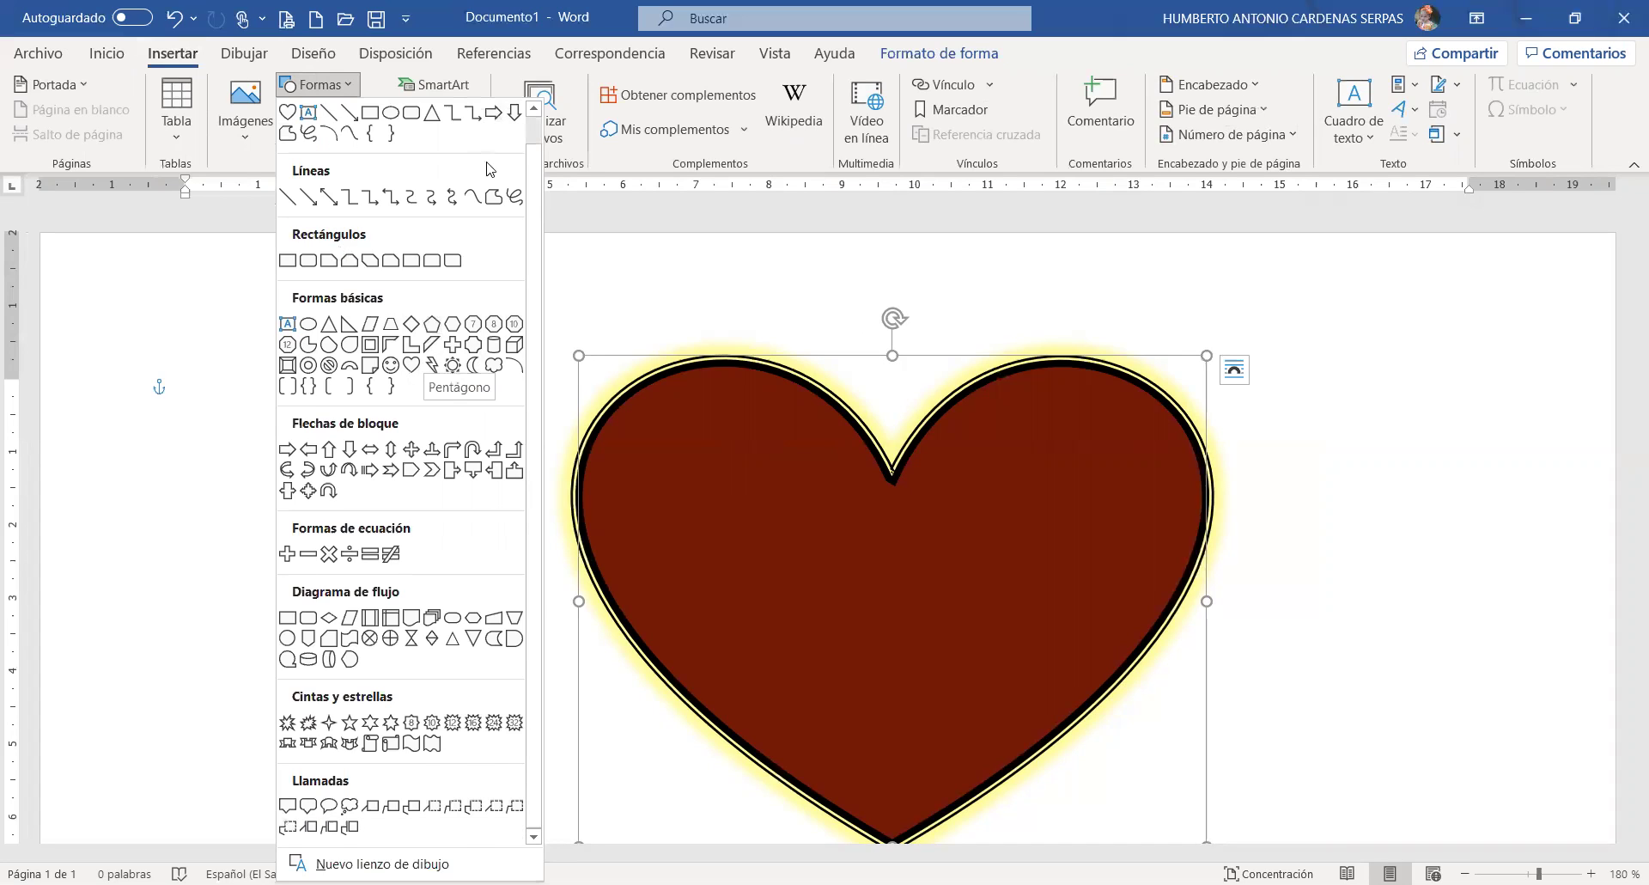
scroll(489, 163, up, 1)
click(308, 226)
scroll(670, 380, down, 3)
mouse_move(496, 610)
mouse_down()
mouse_move(1031, 238)
mouse_move(729, 423)
mouse_move(868, 331)
mouse_move(847, 340)
mouse_move(714, 456)
mouse_up()
drag(667, 767, 1194, 399)
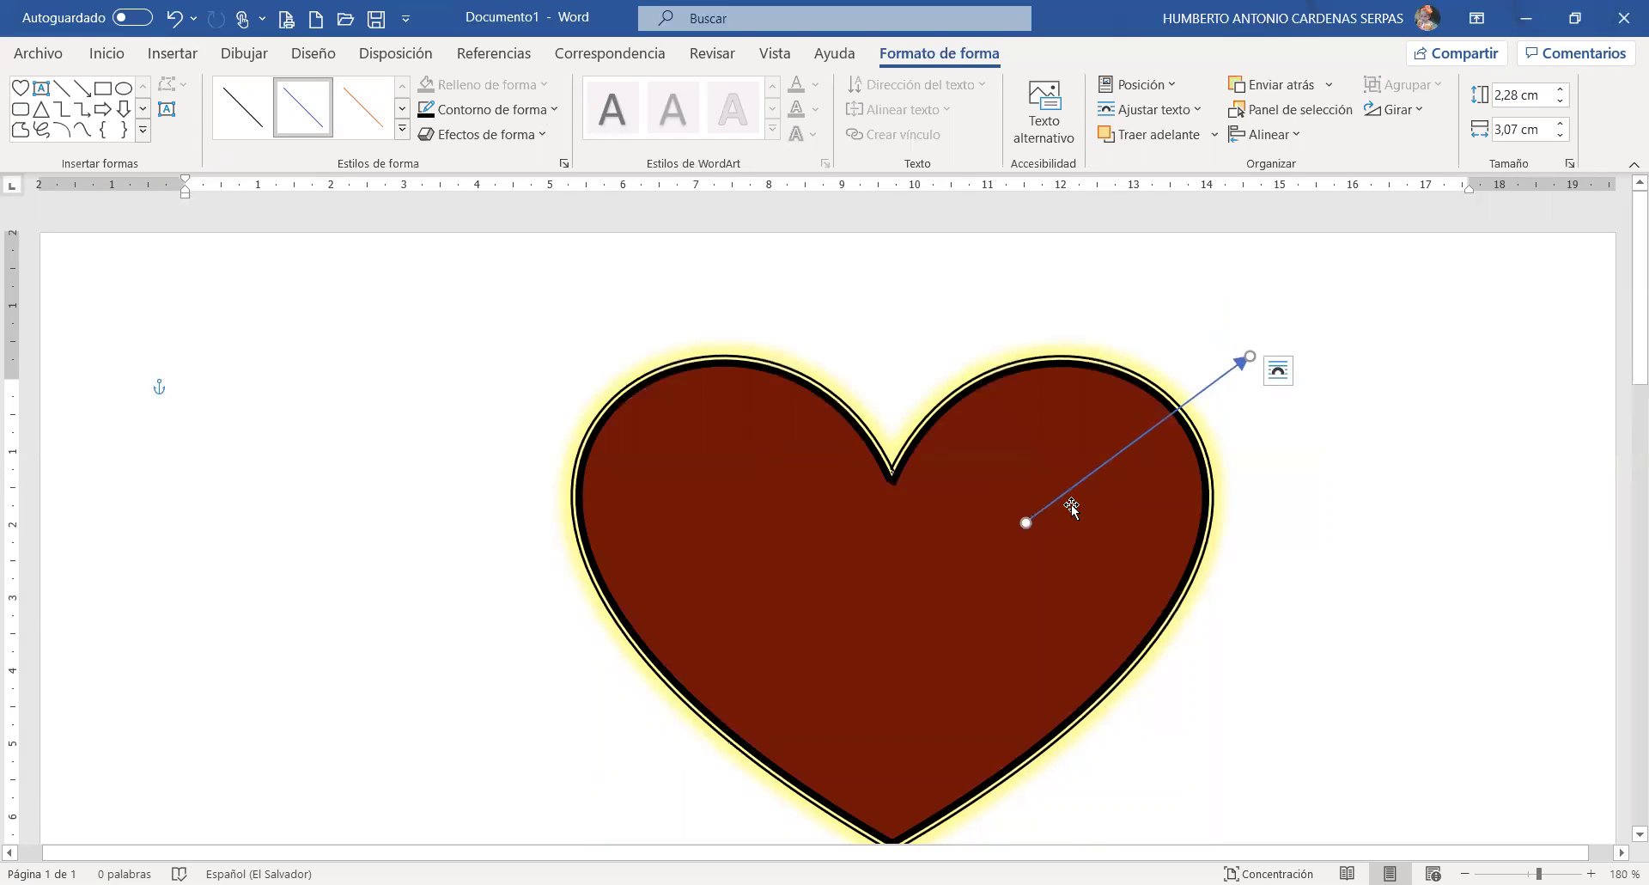
drag(1020, 539, 937, 581)
- Draw a plain line from the heart's lower-left edge outward and down, about 1.74 cm high and 2.61 cm wide
click(61, 87)
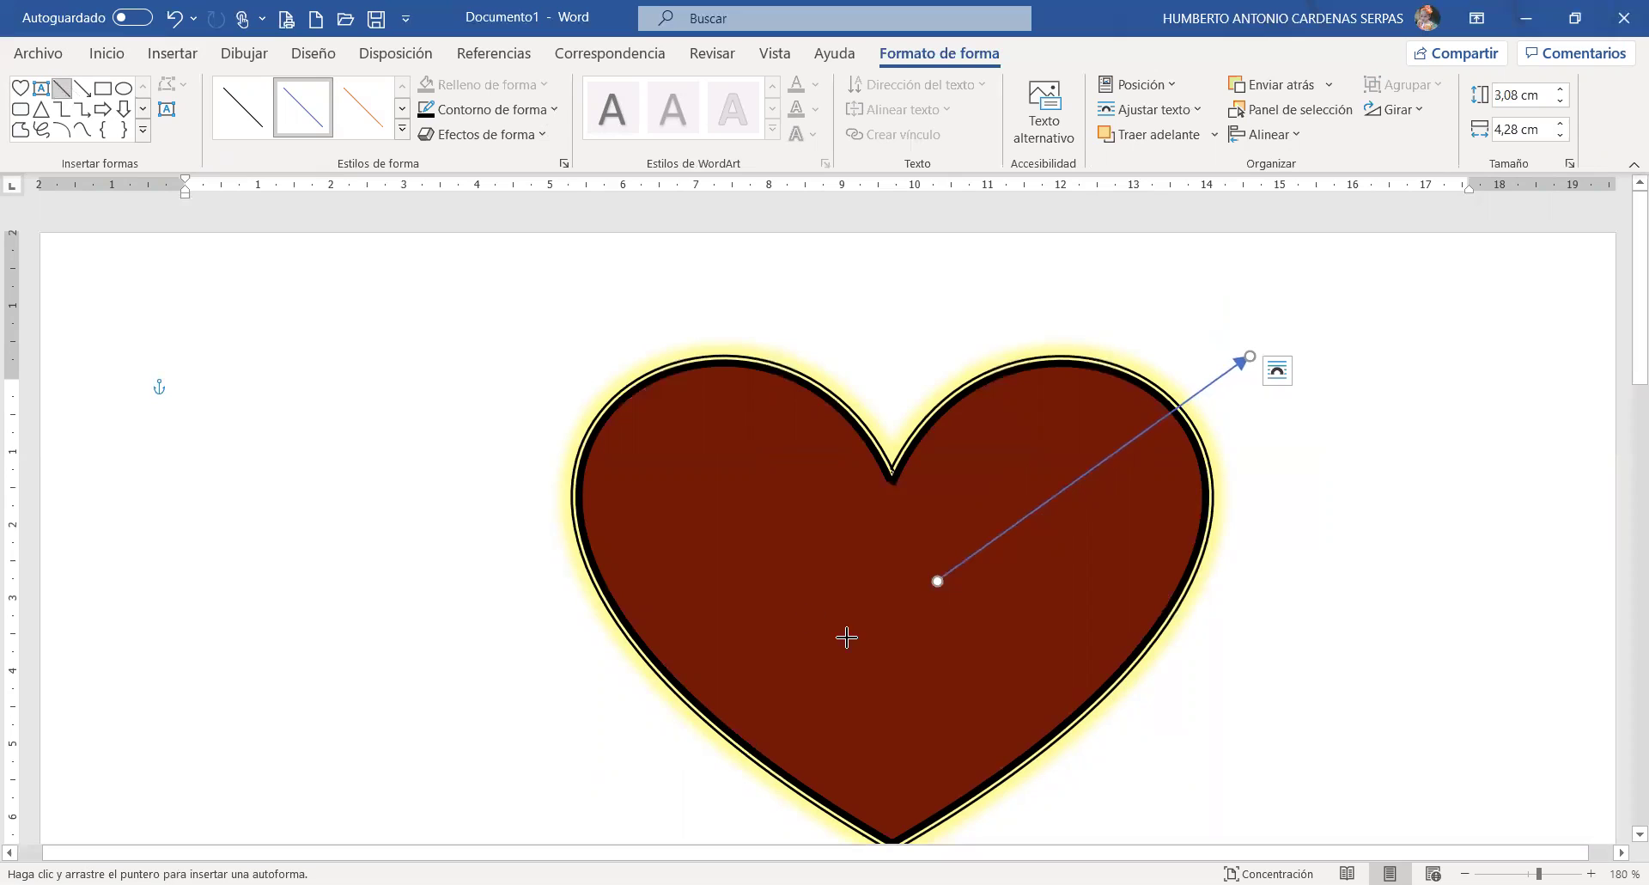
drag(730, 741, 540, 834)
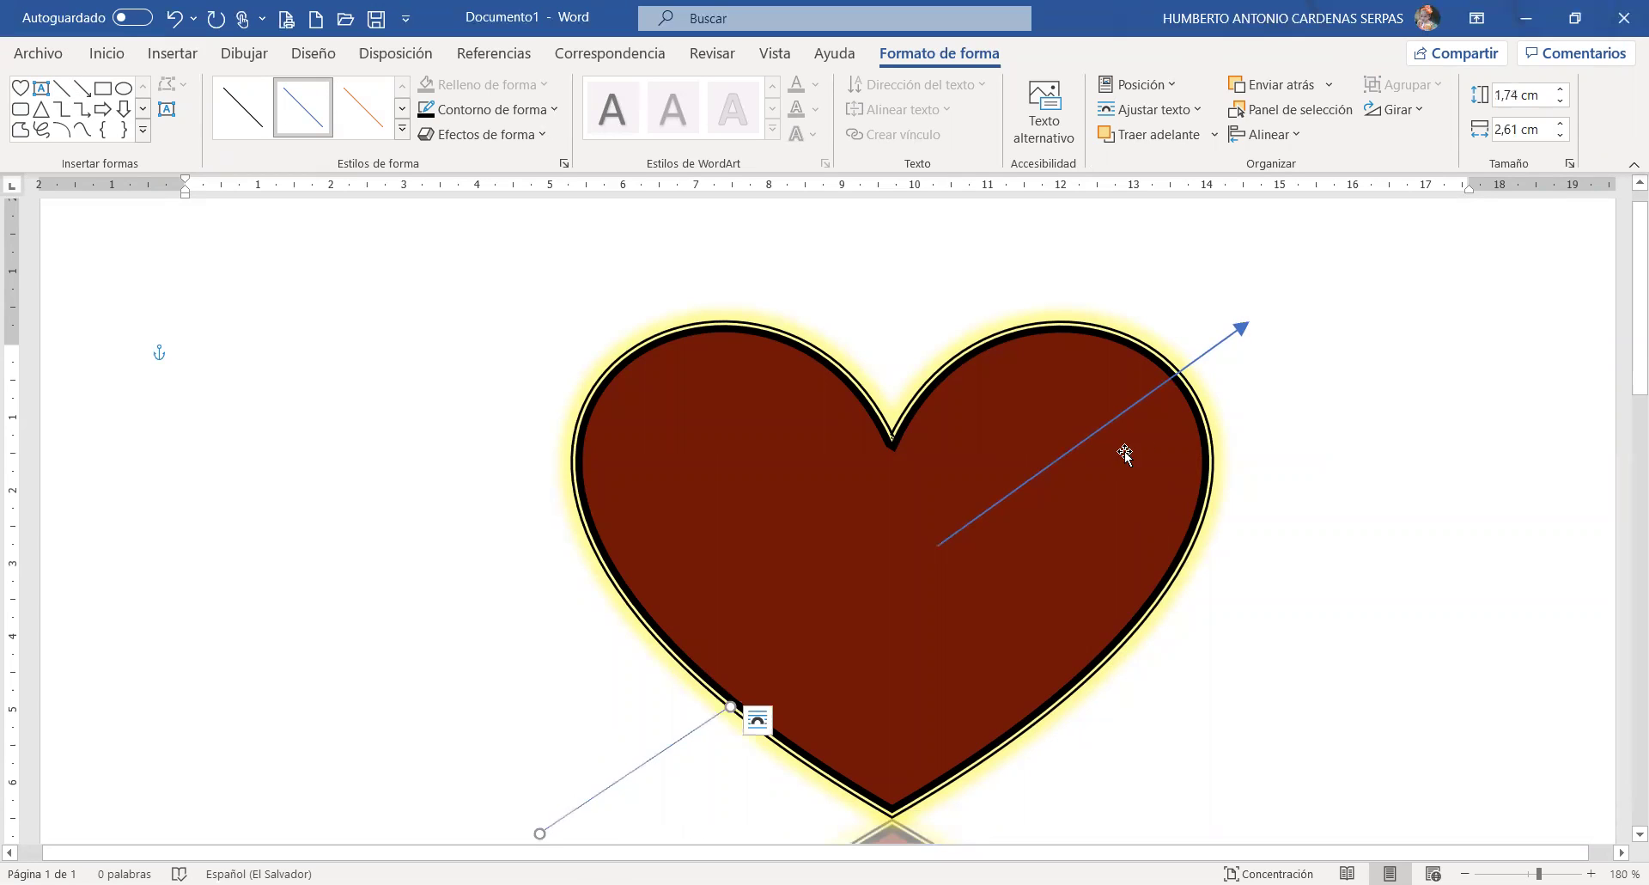
- Set the arrow's width to 8.25 pt and extend its tip outward until it spans about 3.58 cm by 5.51 cm
click(1207, 354)
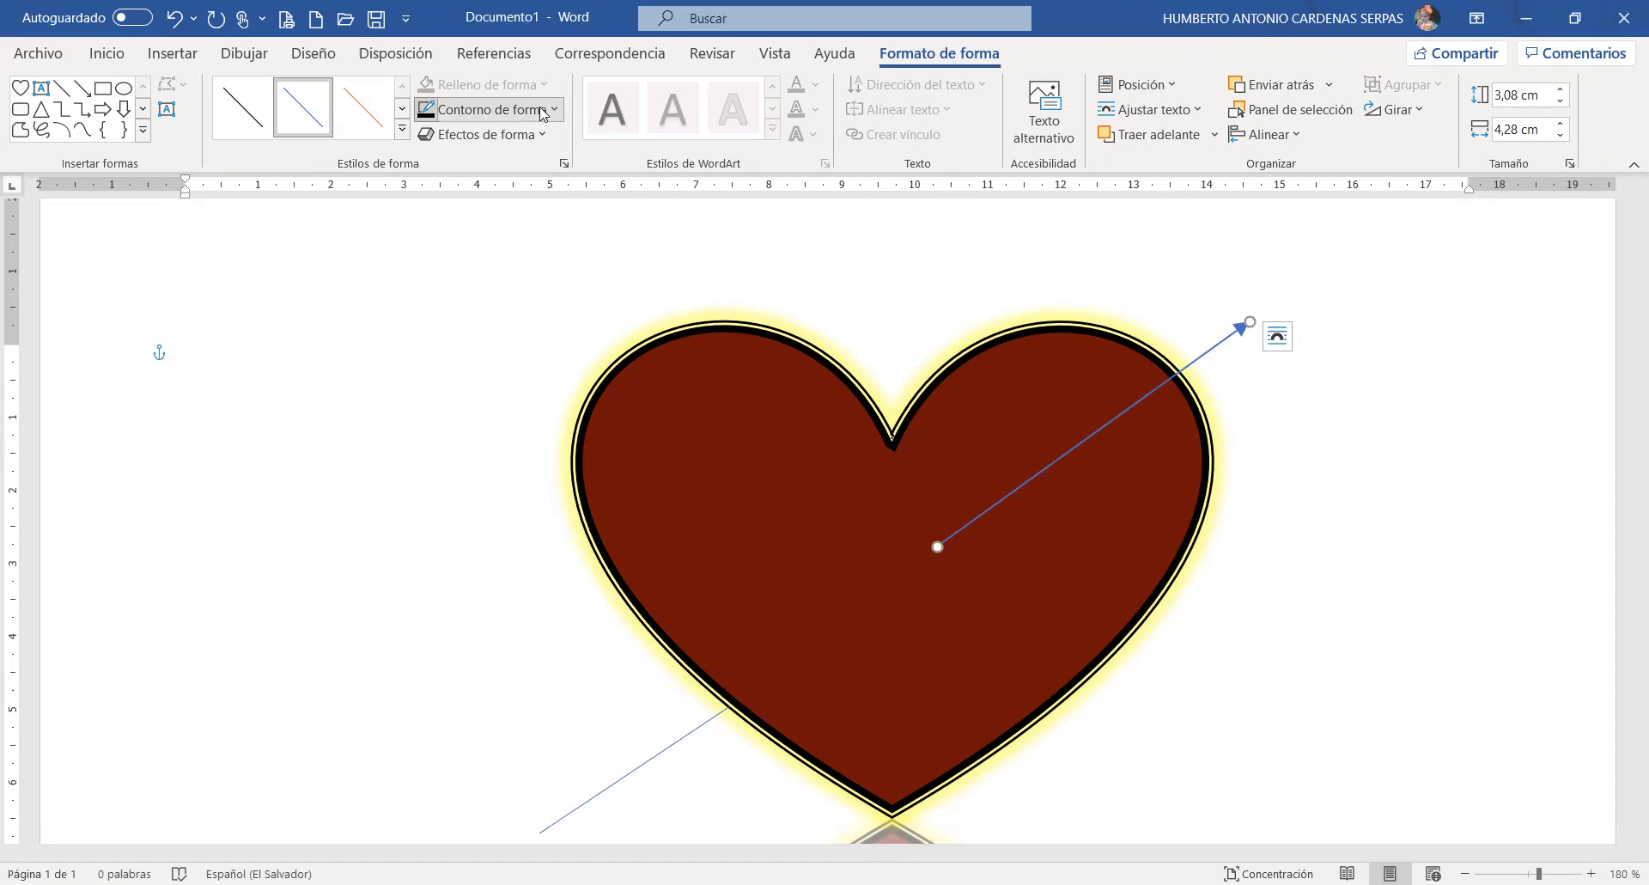
click(741, 696)
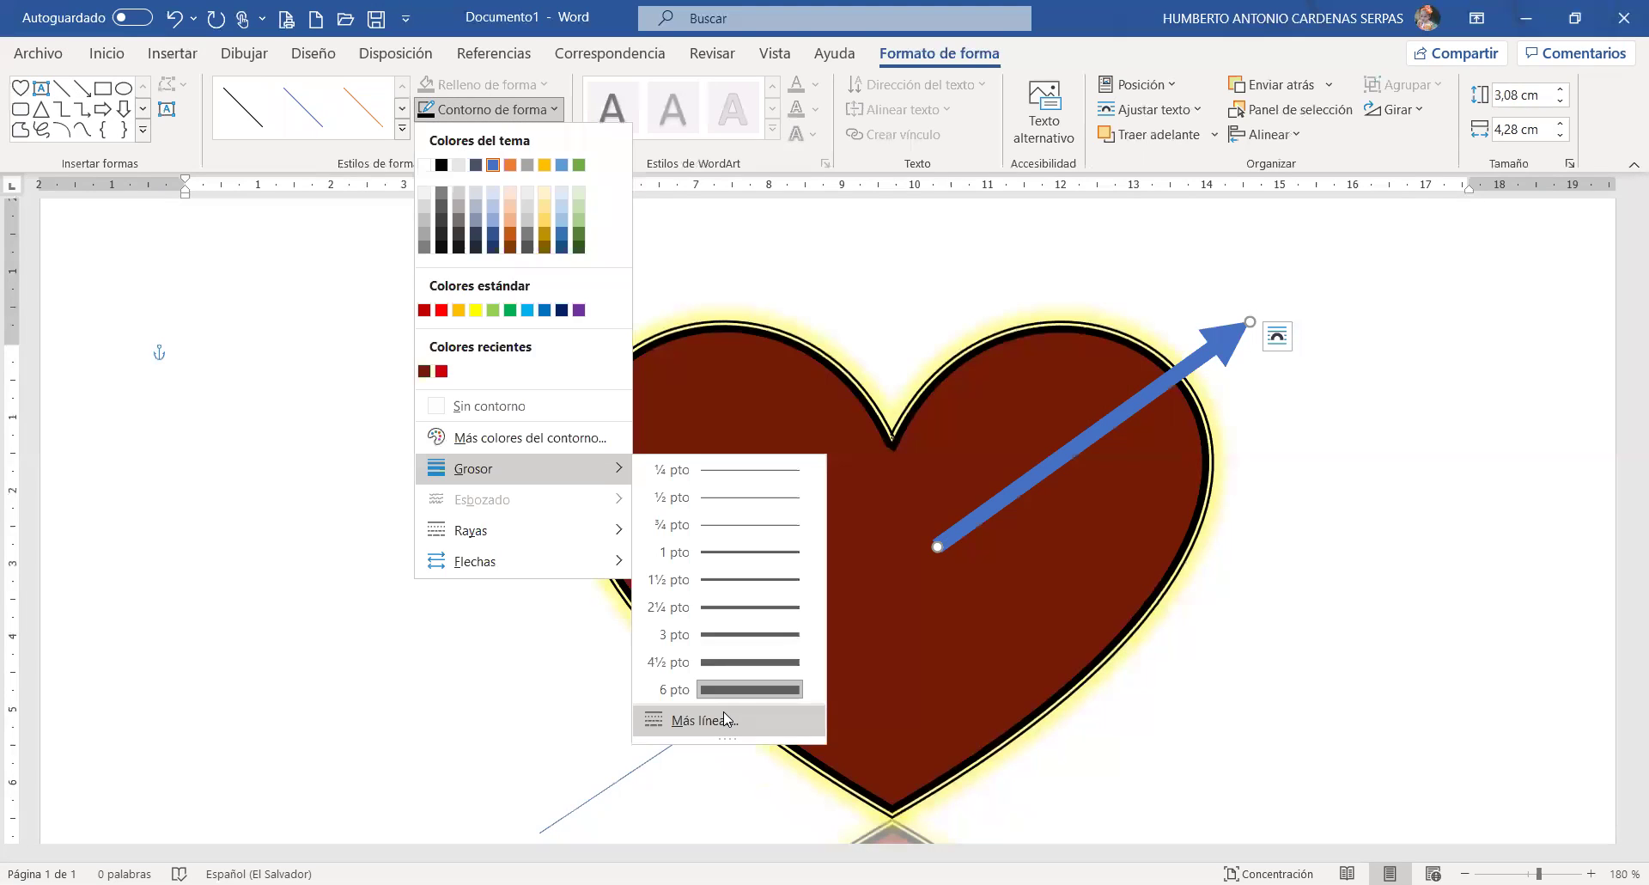
key(Return)
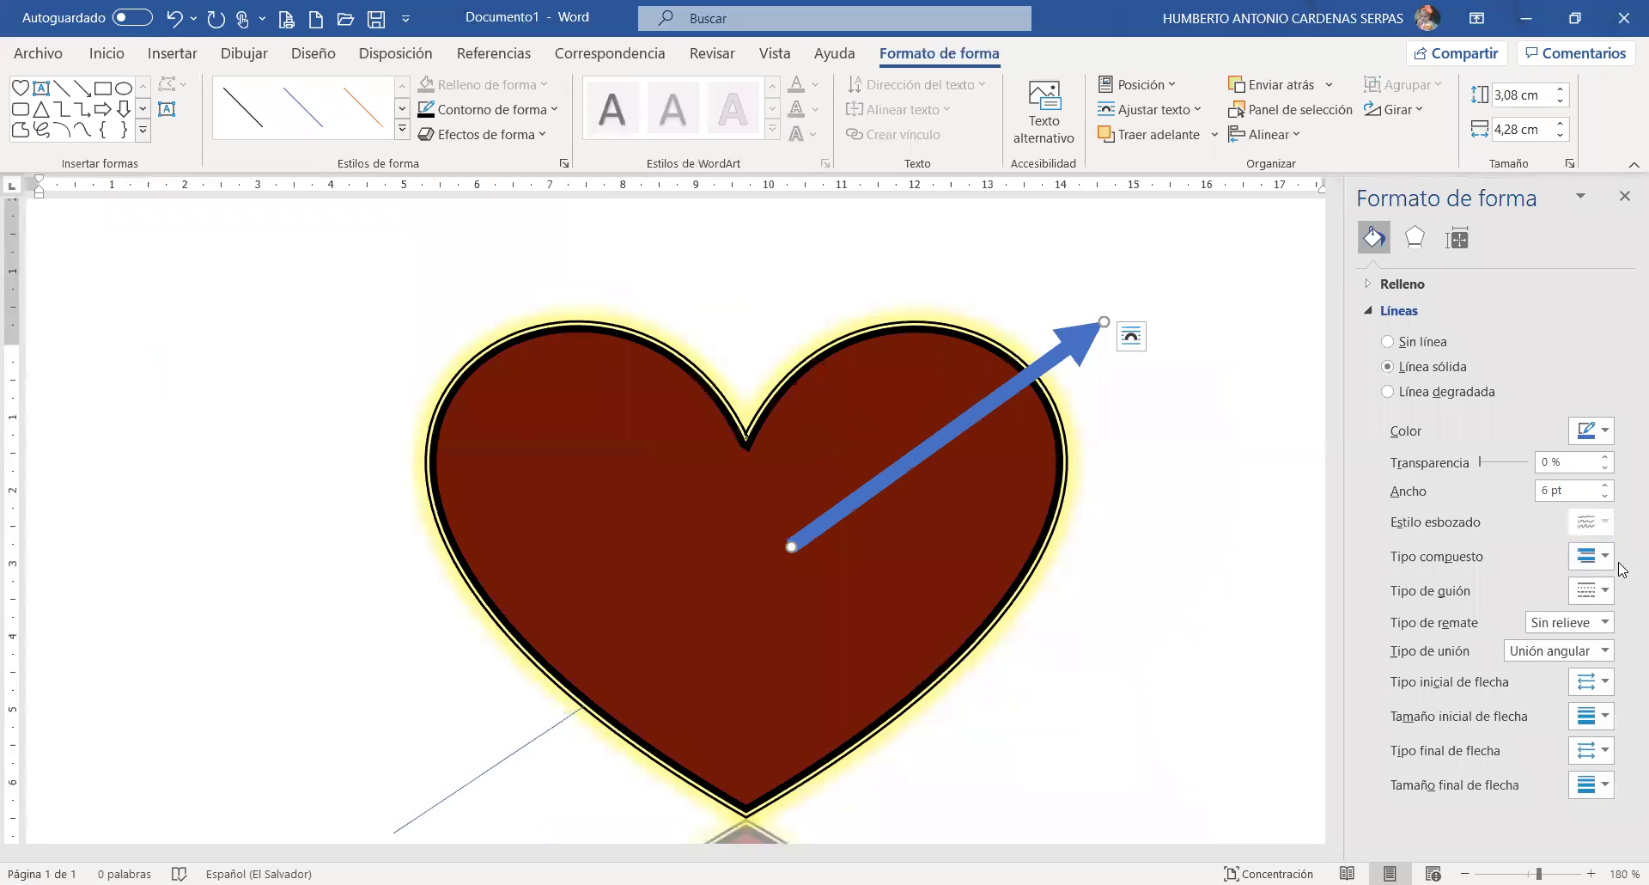
click(1606, 485)
click(1605, 485)
click(1606, 486)
click(1605, 485)
click(1606, 485)
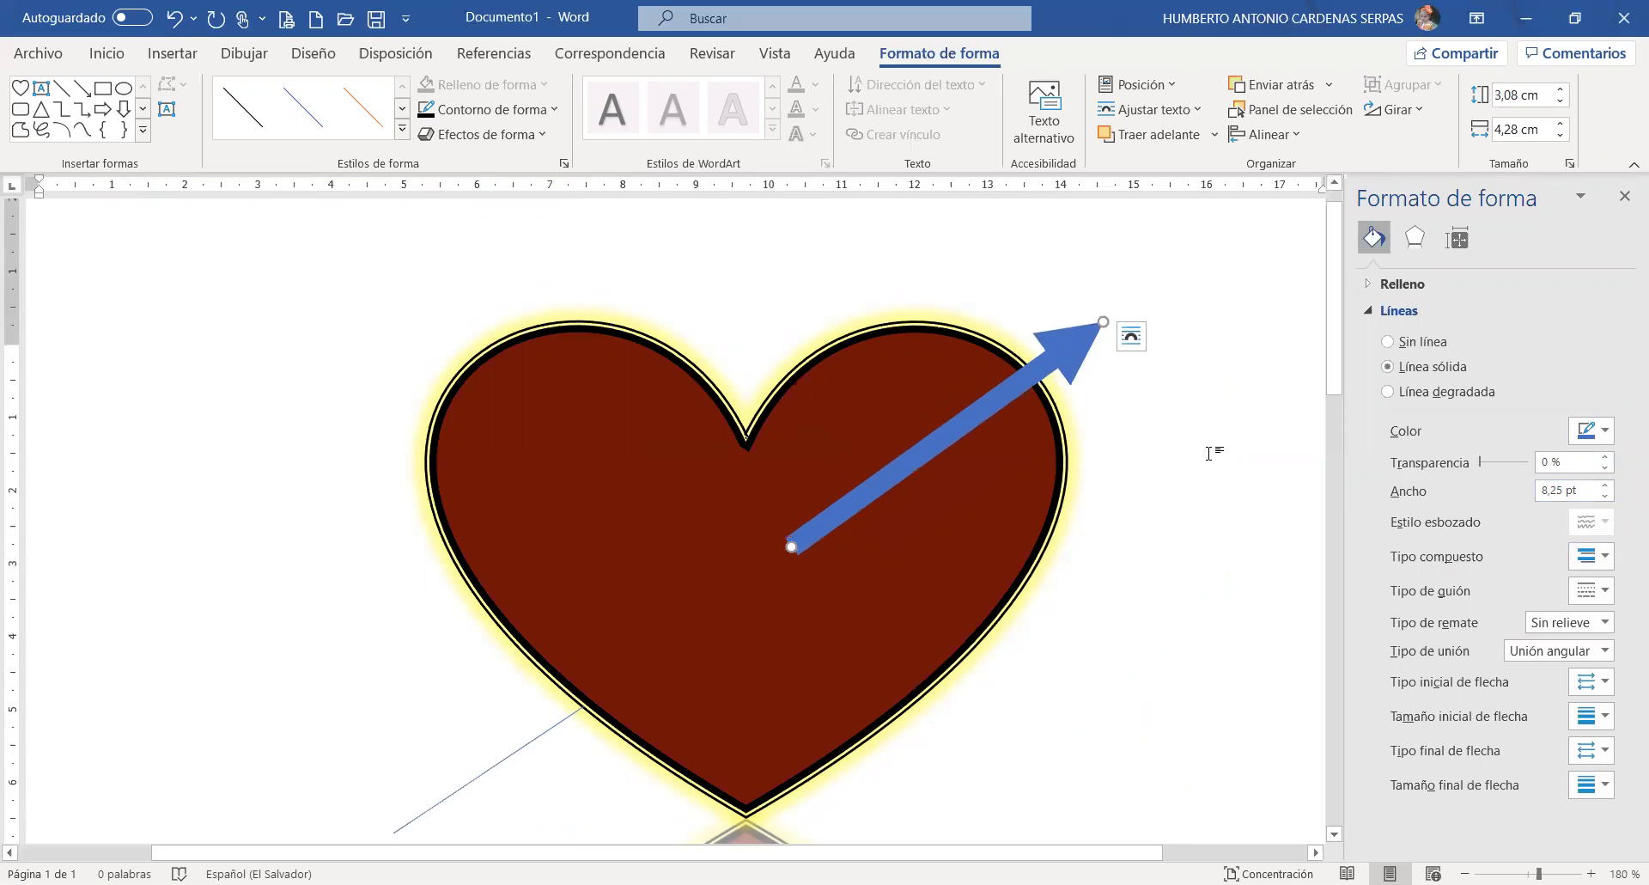
drag(1105, 326, 1192, 284)
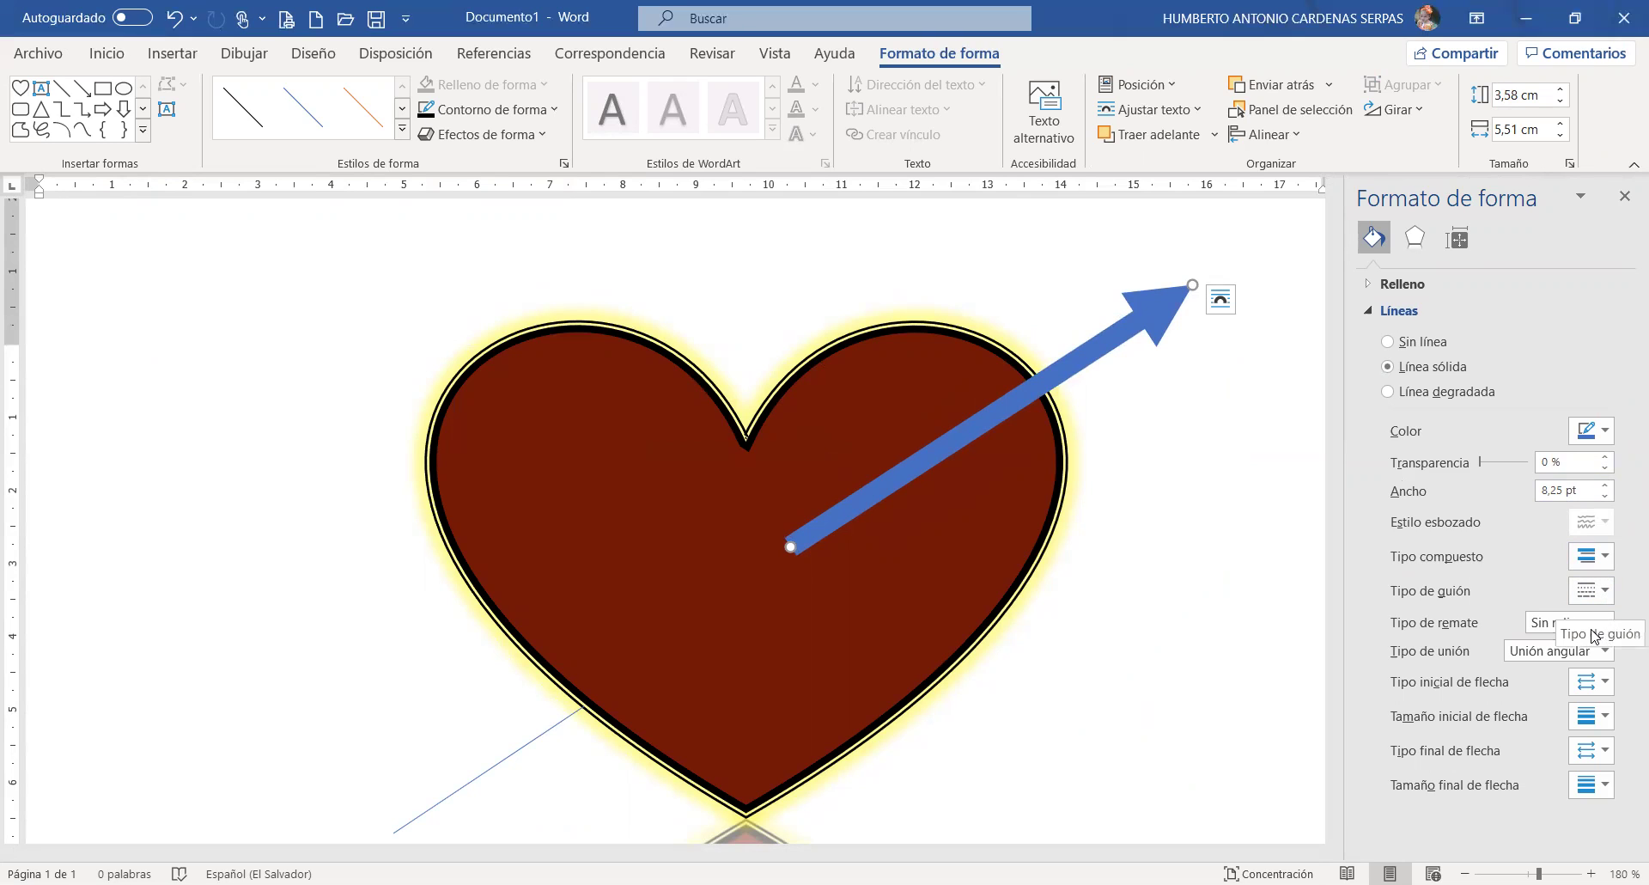
- Try a stealth arrowhead at the arrow's starting end inside the heart, and undo it
click(1603, 653)
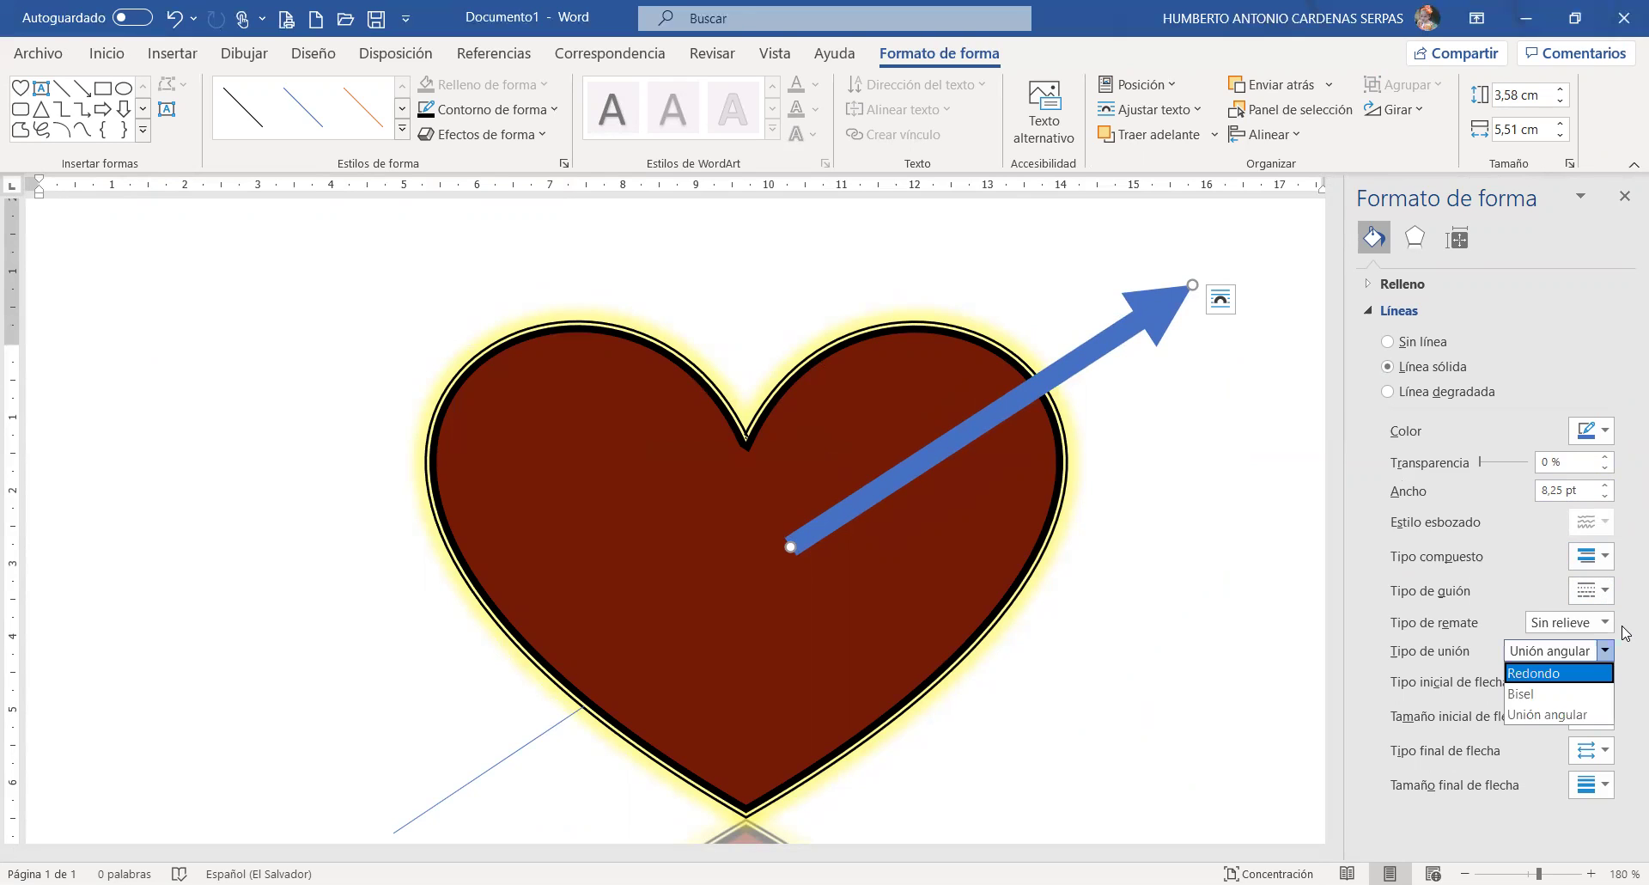
click(1604, 711)
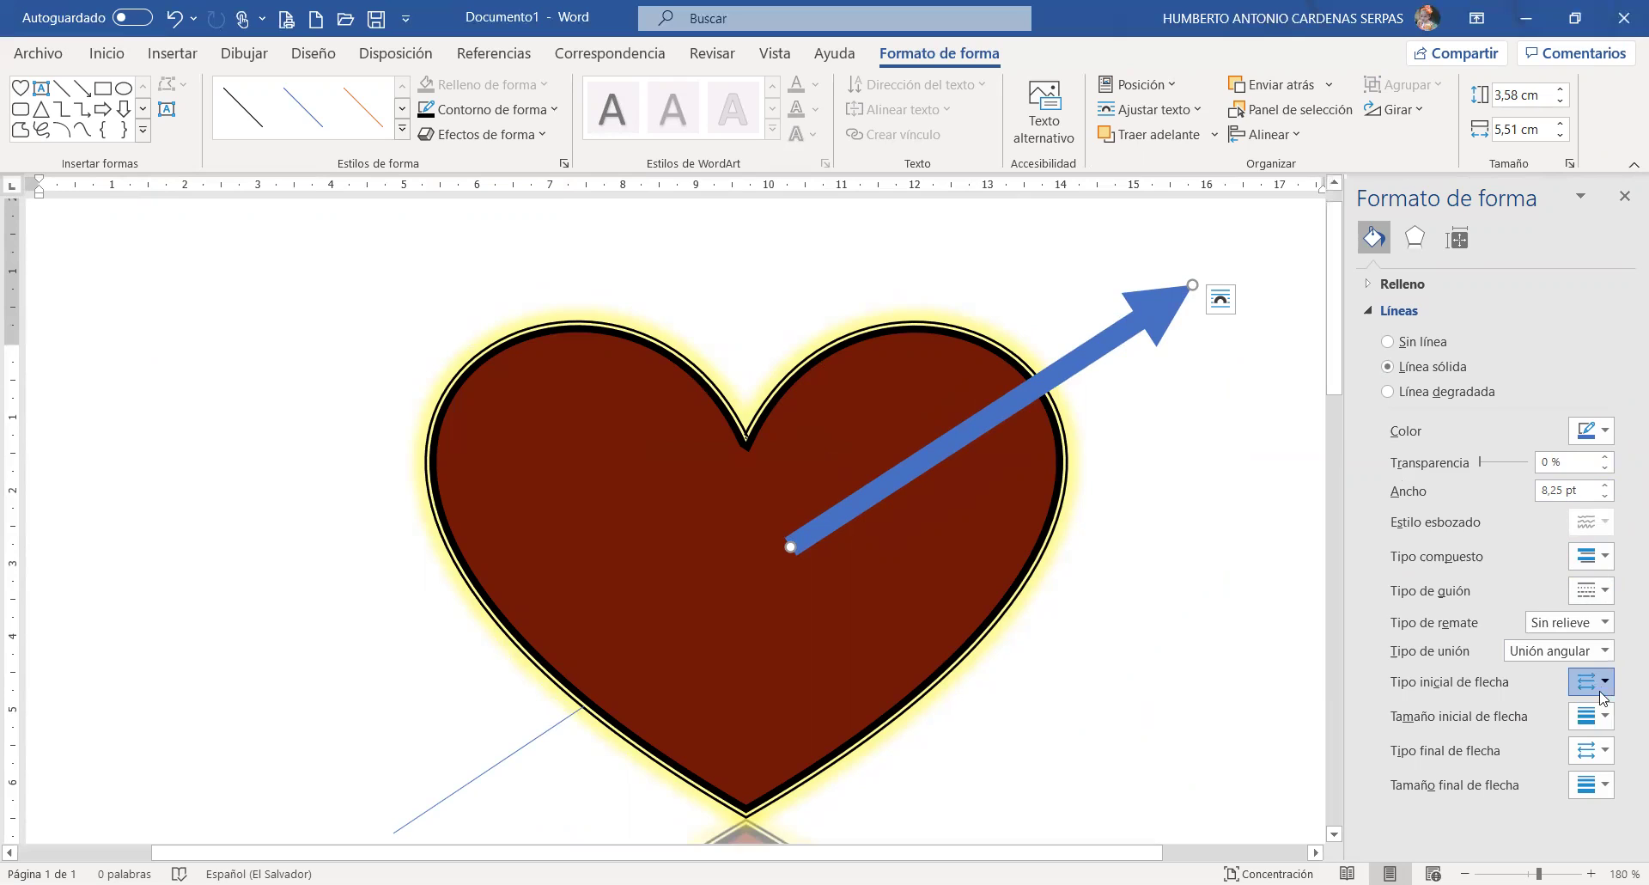
click(1602, 692)
click(1553, 752)
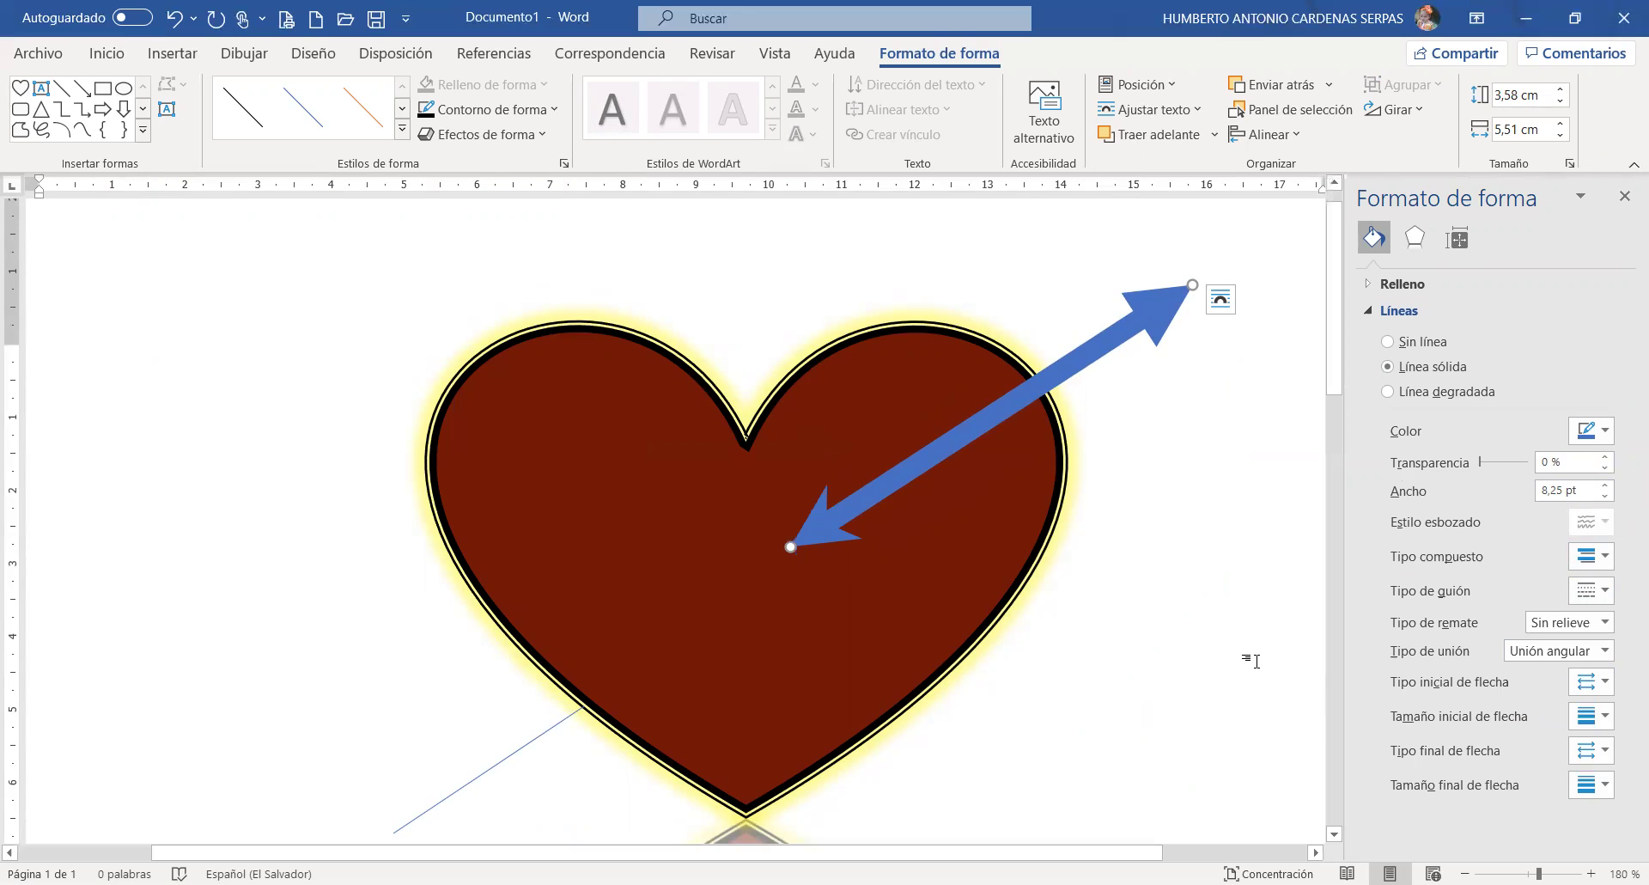
key(ctrl+z)
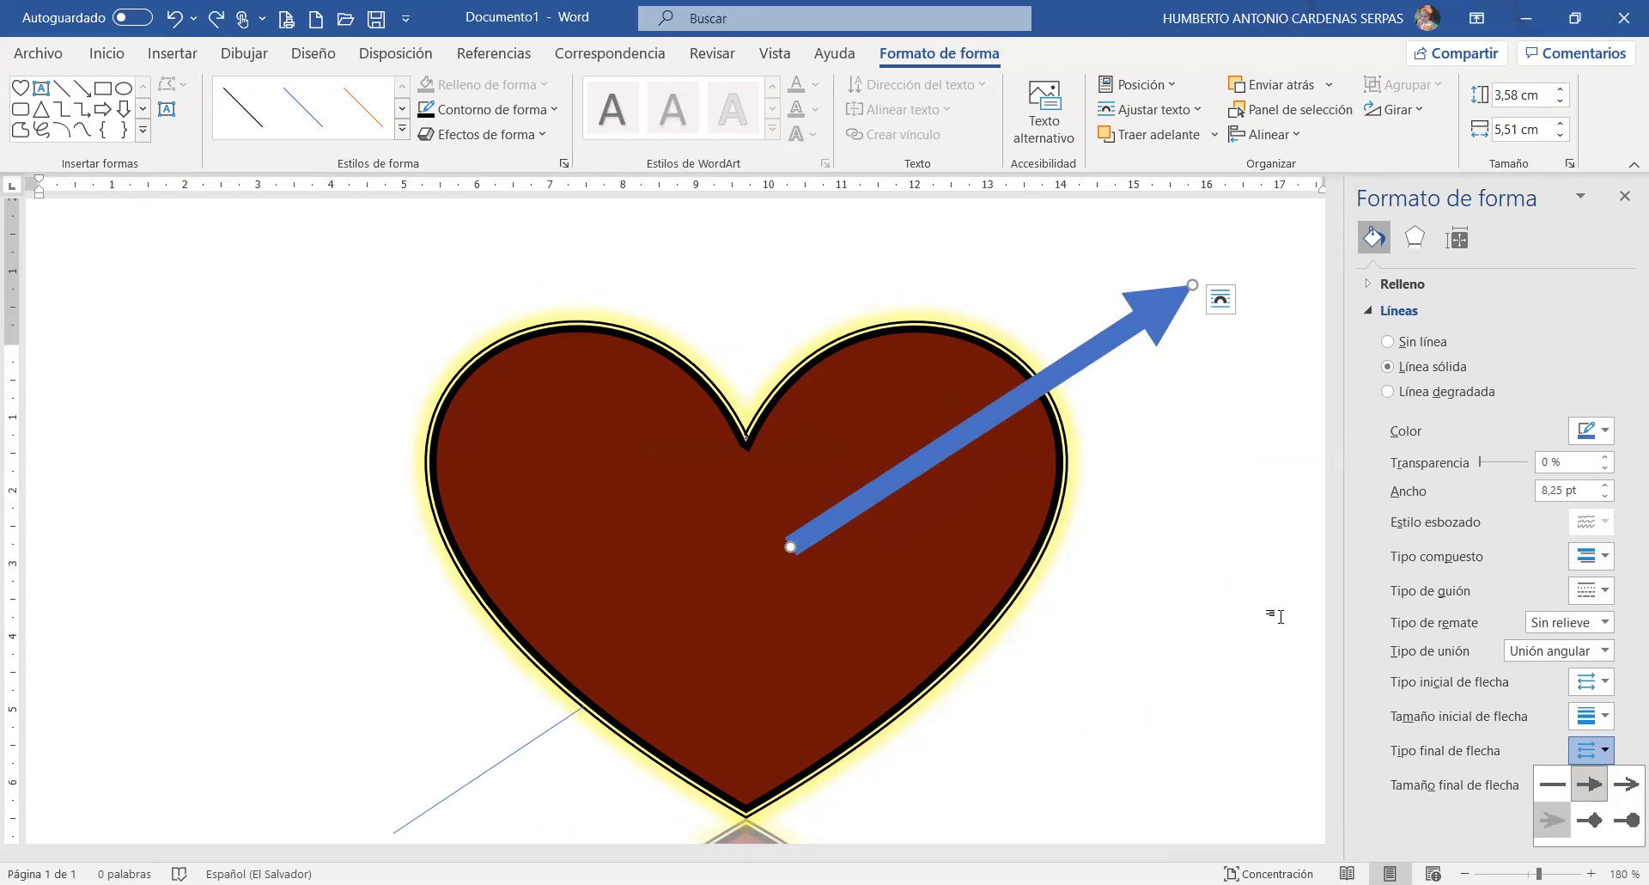
- Give the arrow's outer tip the stealth arrowhead and colour the arrow with the standard dark red
key(Escape)
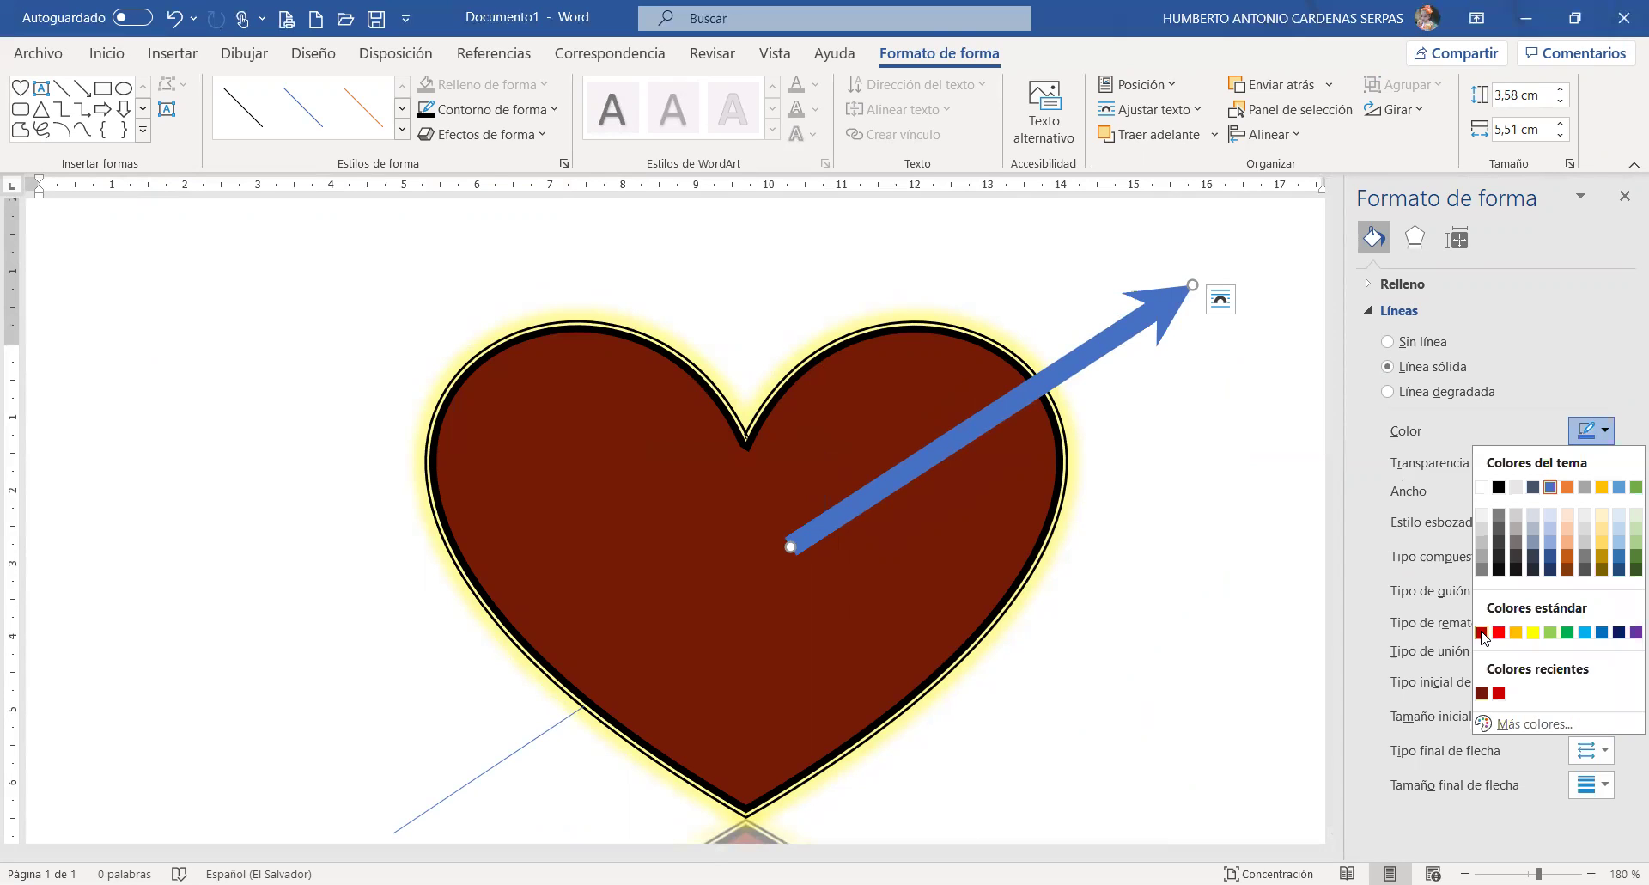
click(1482, 633)
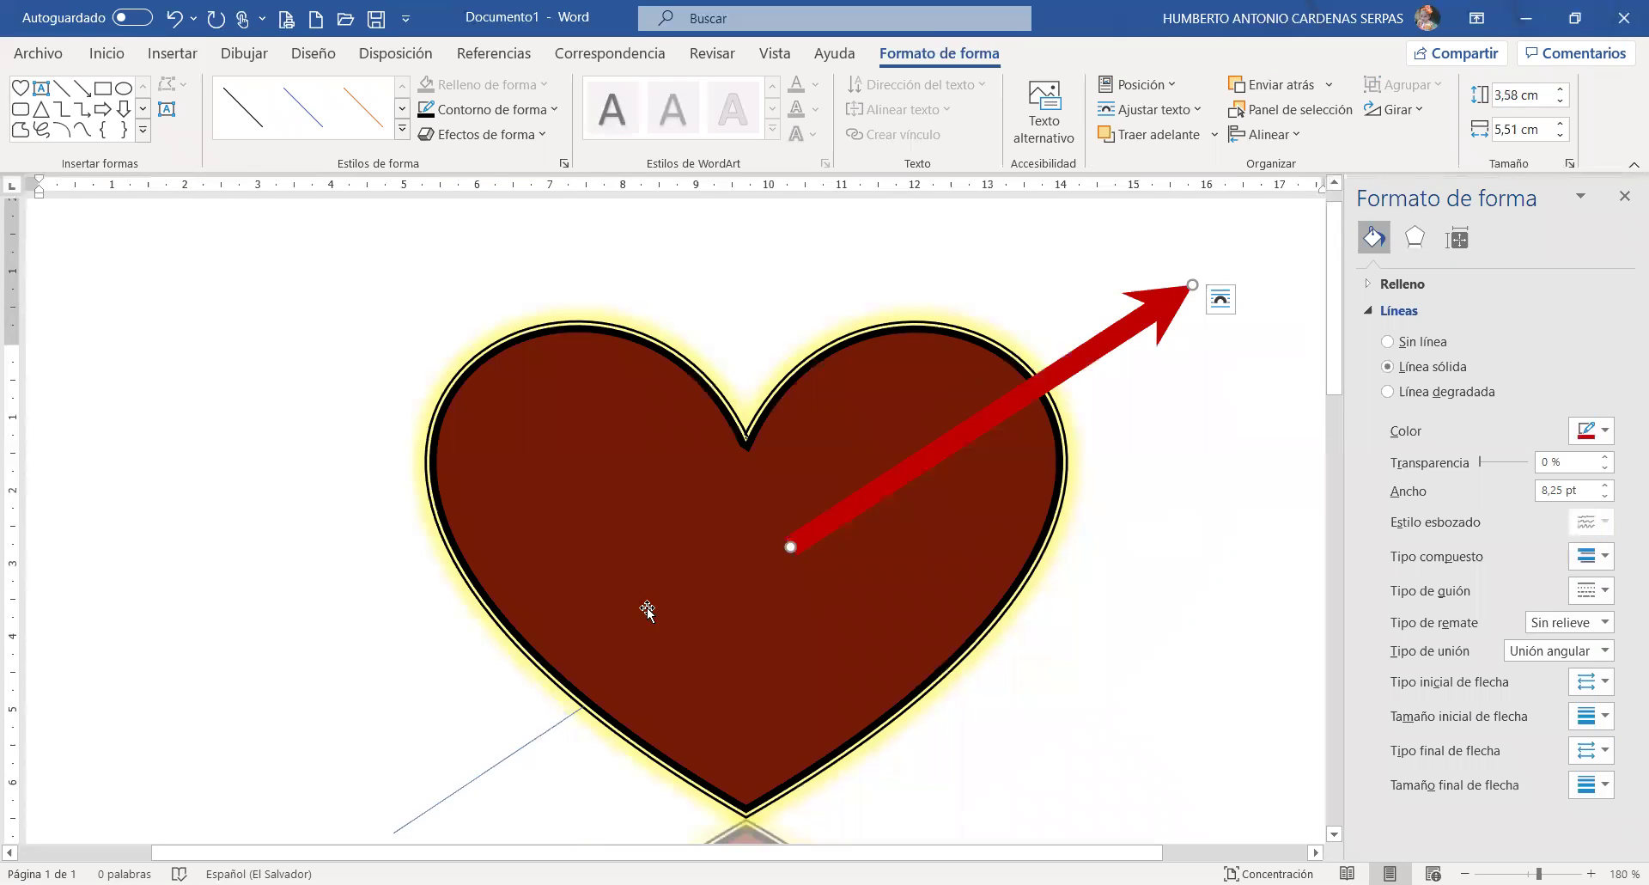
- Compare the arrow with the plain line at the heart's lower left, and set the plain line's width to 8.25 pt
click(524, 749)
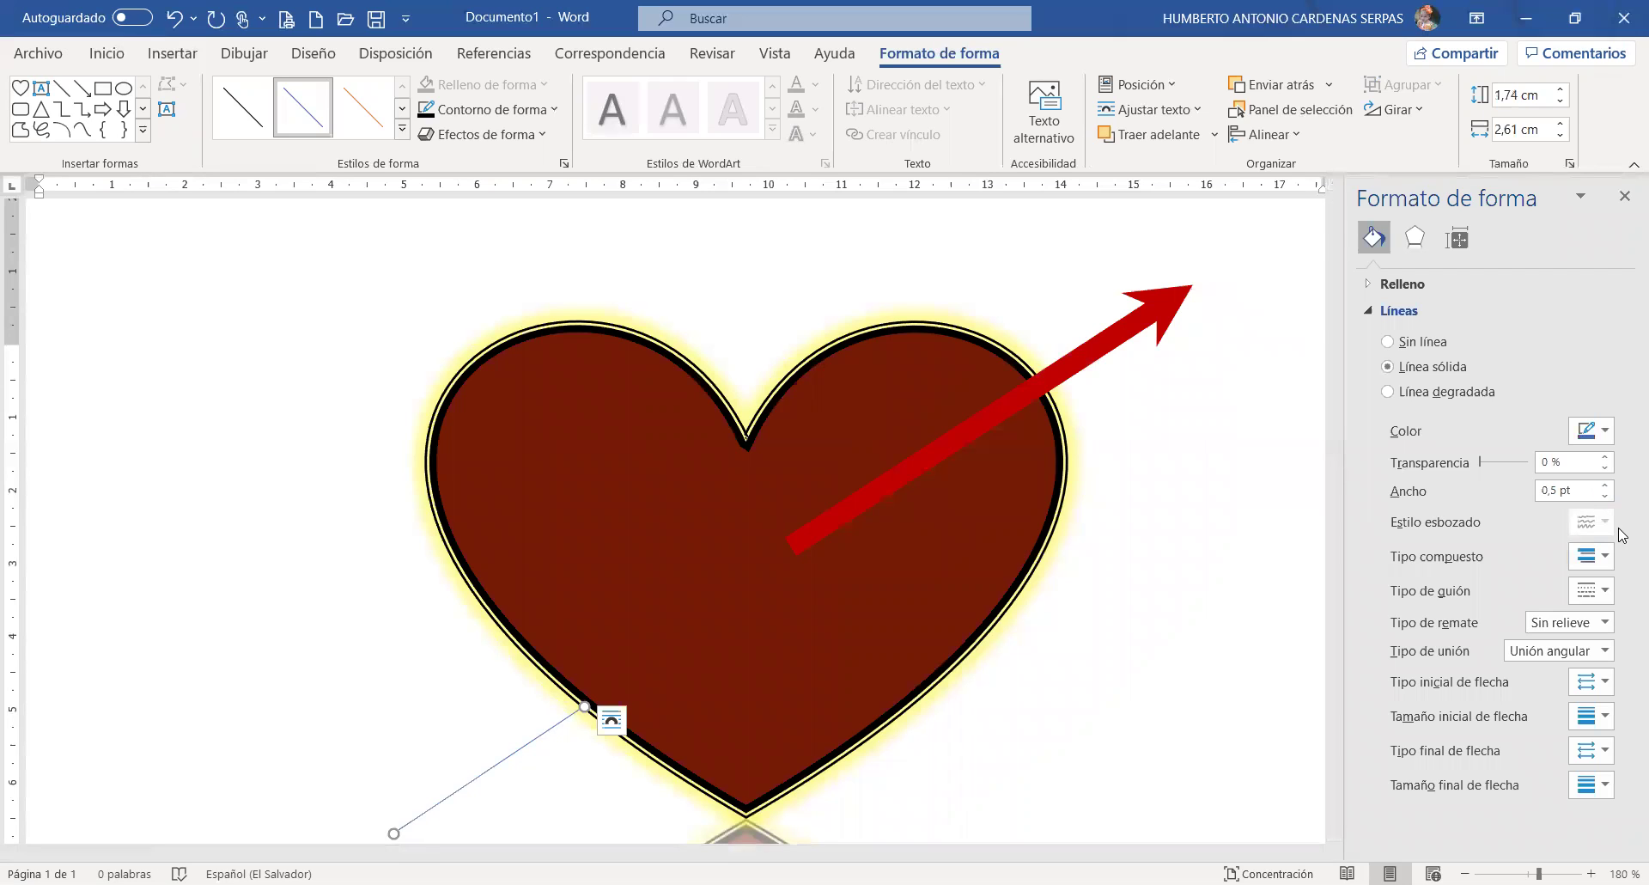
click(1111, 340)
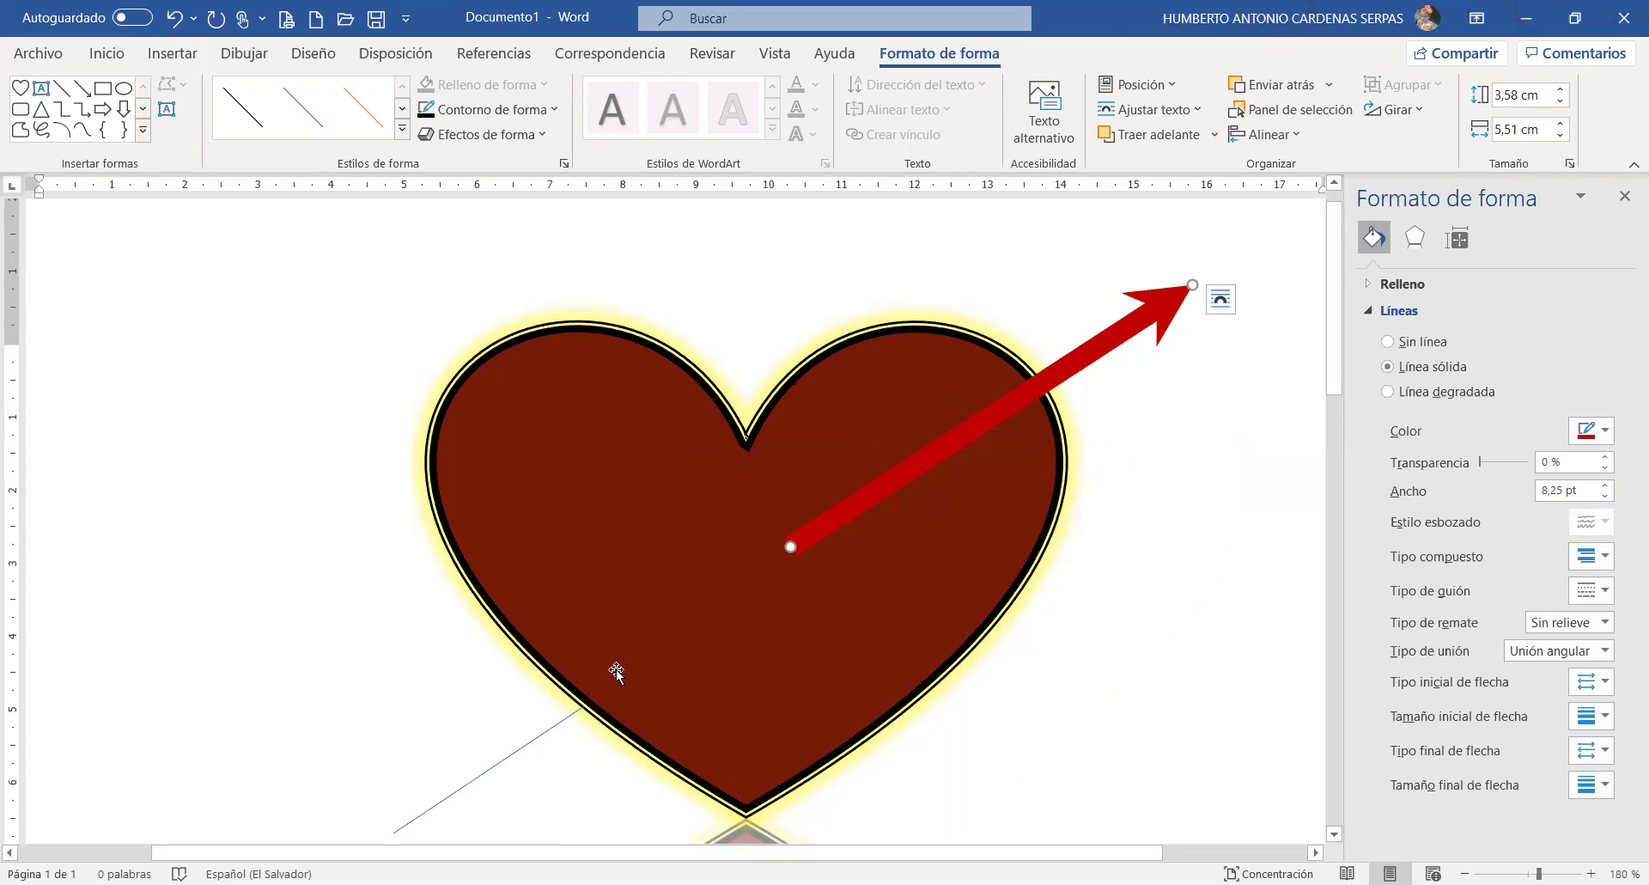
click(529, 748)
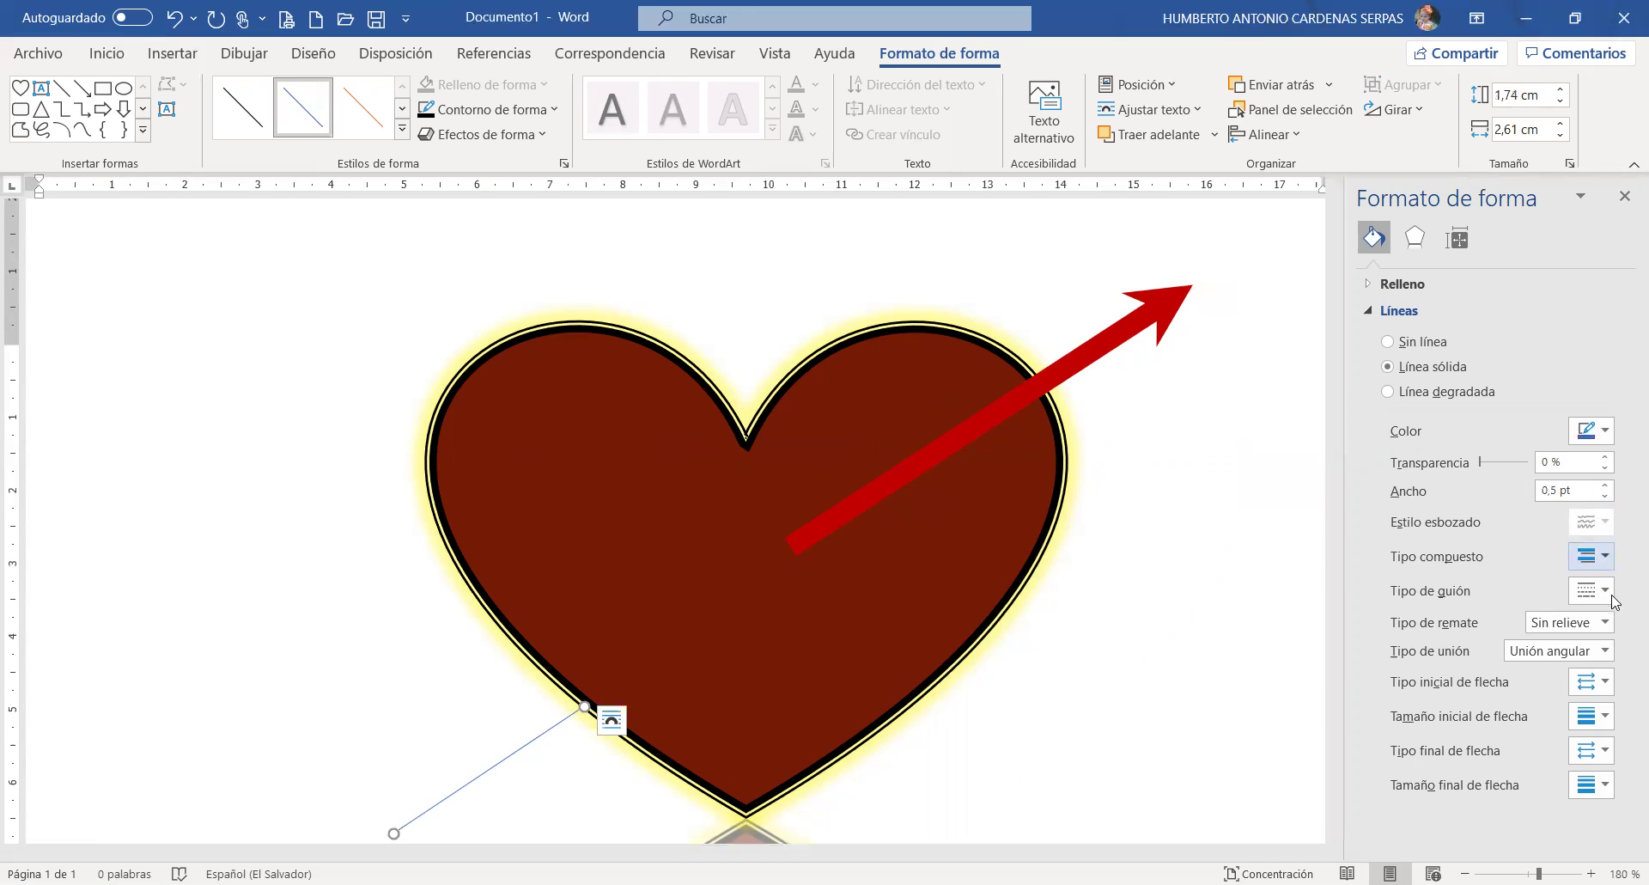
click(1603, 556)
click(1607, 487)
click(1607, 487)
click(1606, 486)
click(1606, 486)
click(1606, 486)
click(1606, 486)
click(1607, 486)
click(1606, 486)
click(1607, 486)
click(1606, 487)
click(1606, 486)
click(1606, 486)
click(1607, 486)
click(1607, 486)
click(1606, 487)
click(1606, 486)
click(1606, 487)
click(1607, 486)
- Try a diamond arrowhead at the starting end of the lower-left line, where it meets the heart, and undo it
scroll(839, 648, down, 2)
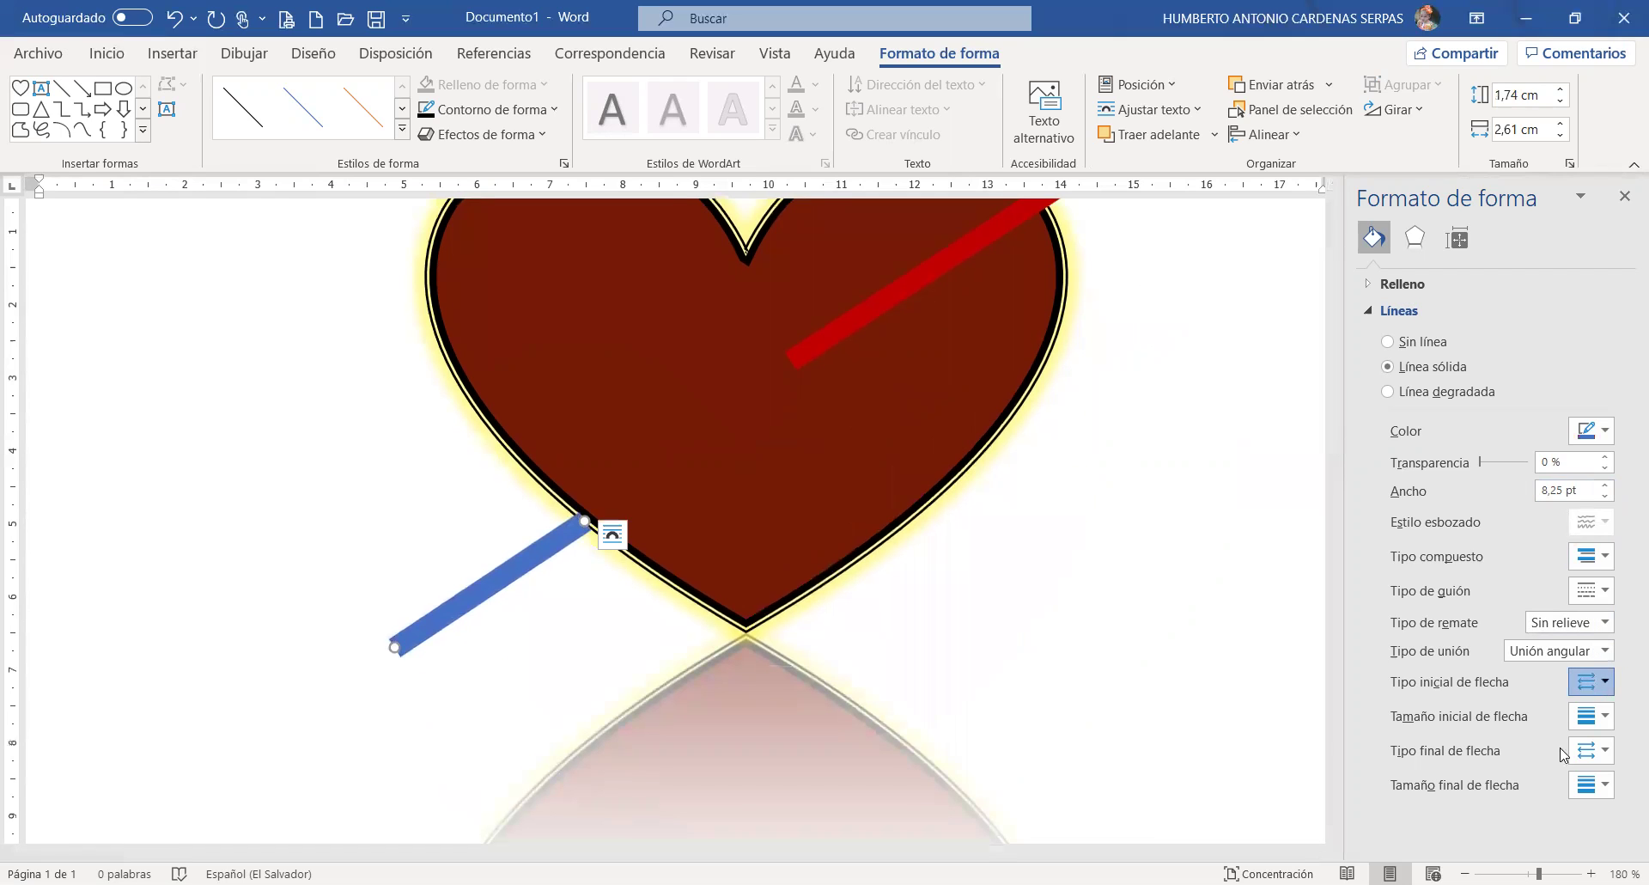
click(1593, 683)
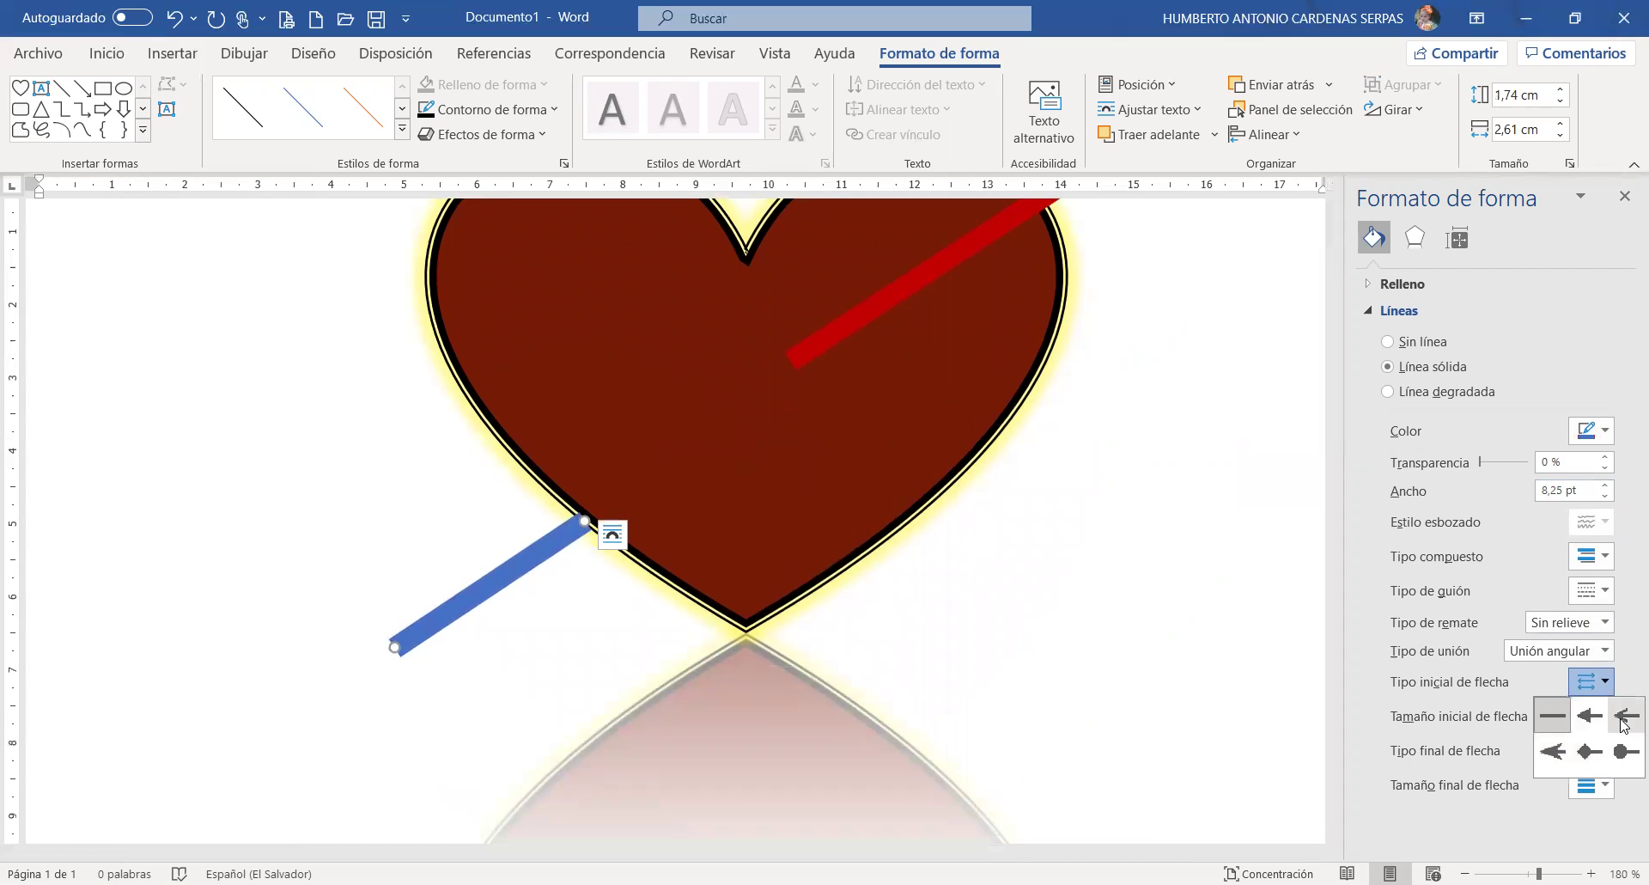
click(1591, 753)
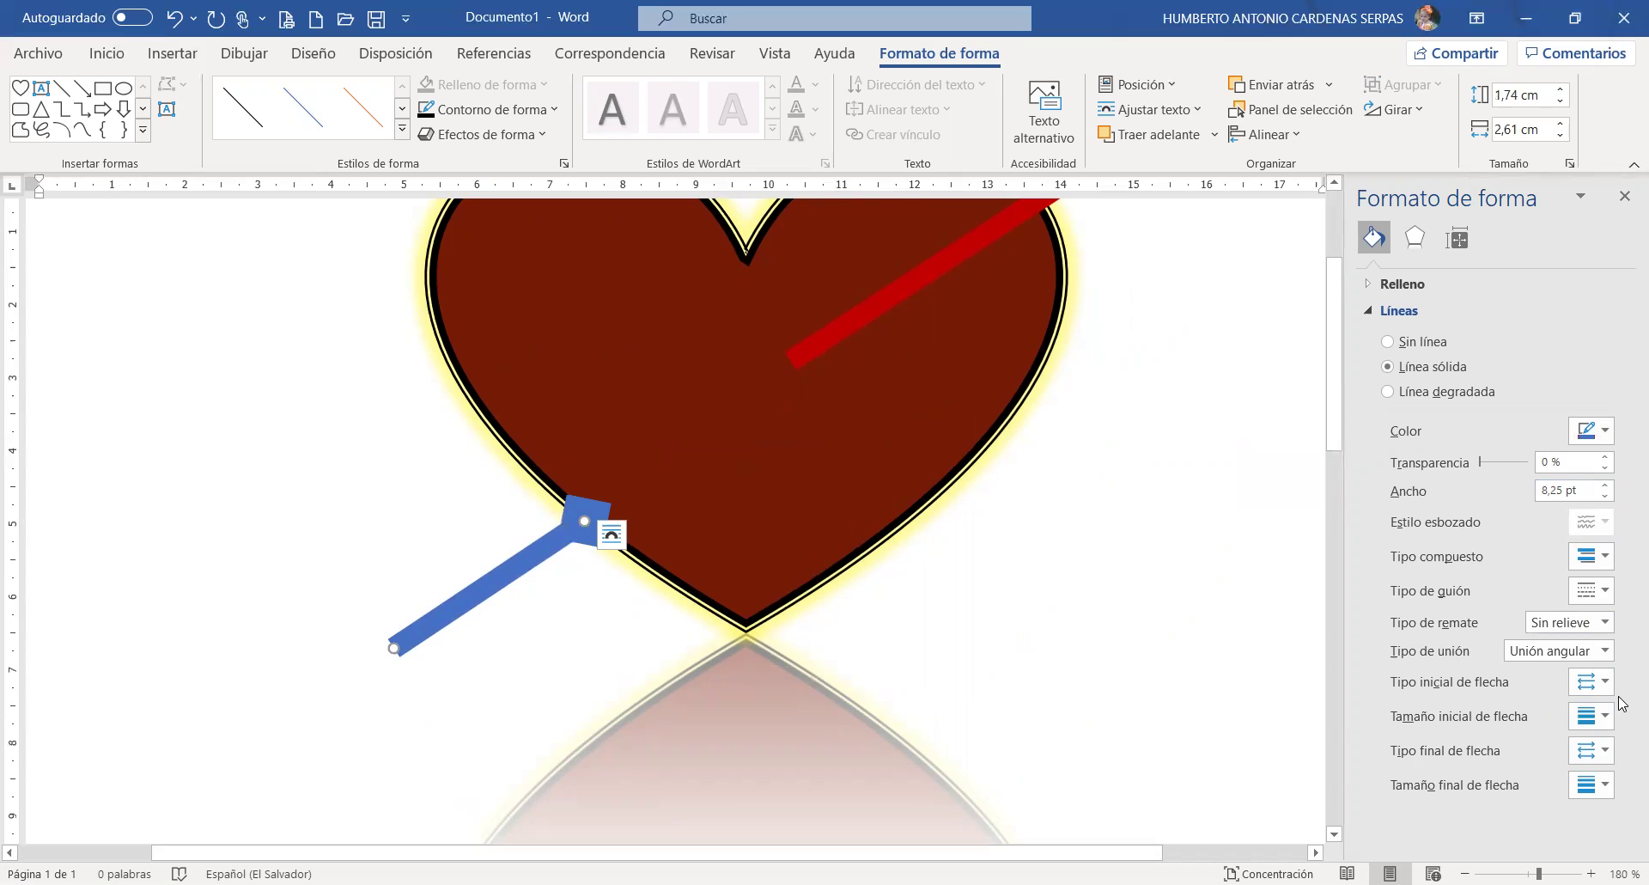
key(ctrl+z)
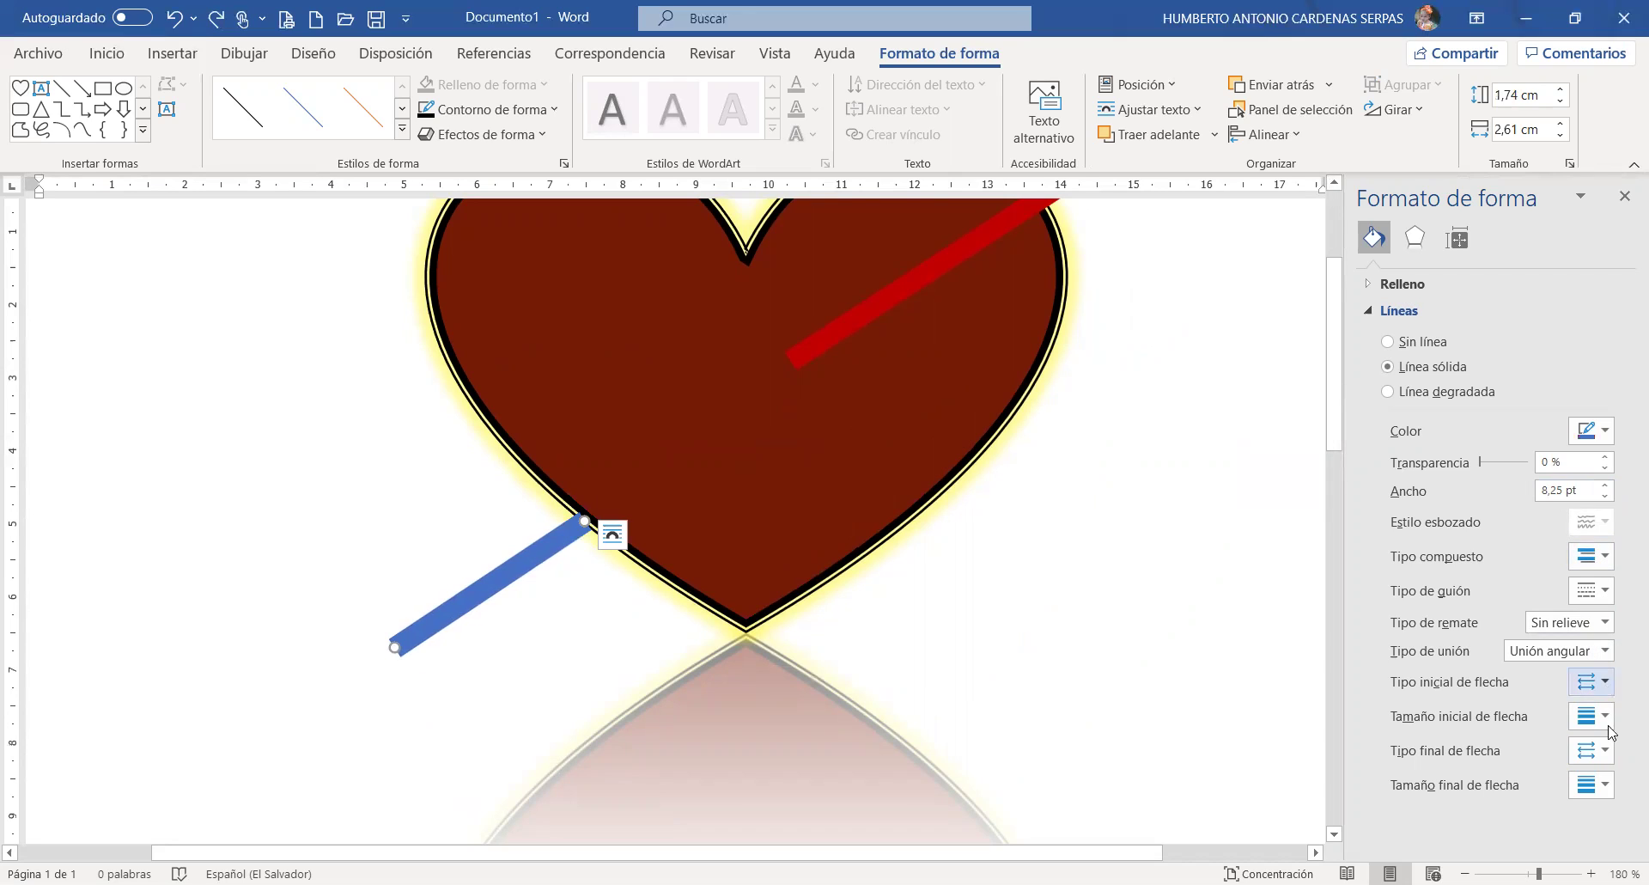
- Try the stealth arrowhead on the outer end of the lower-left line and replace it with the diamond end type
click(1600, 753)
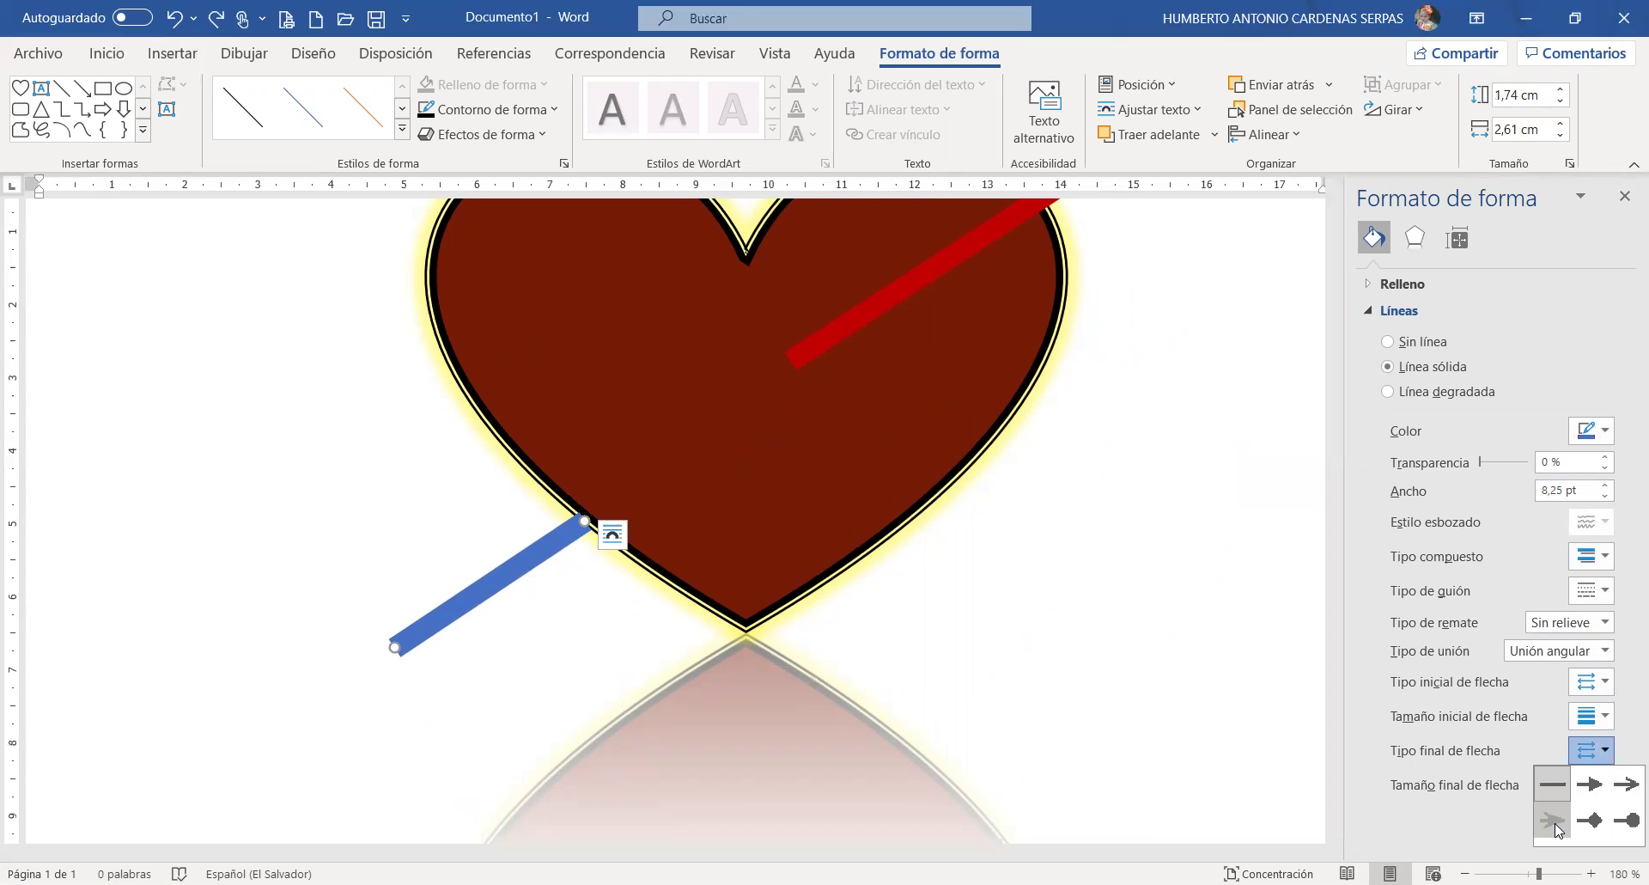
click(1555, 825)
click(1603, 756)
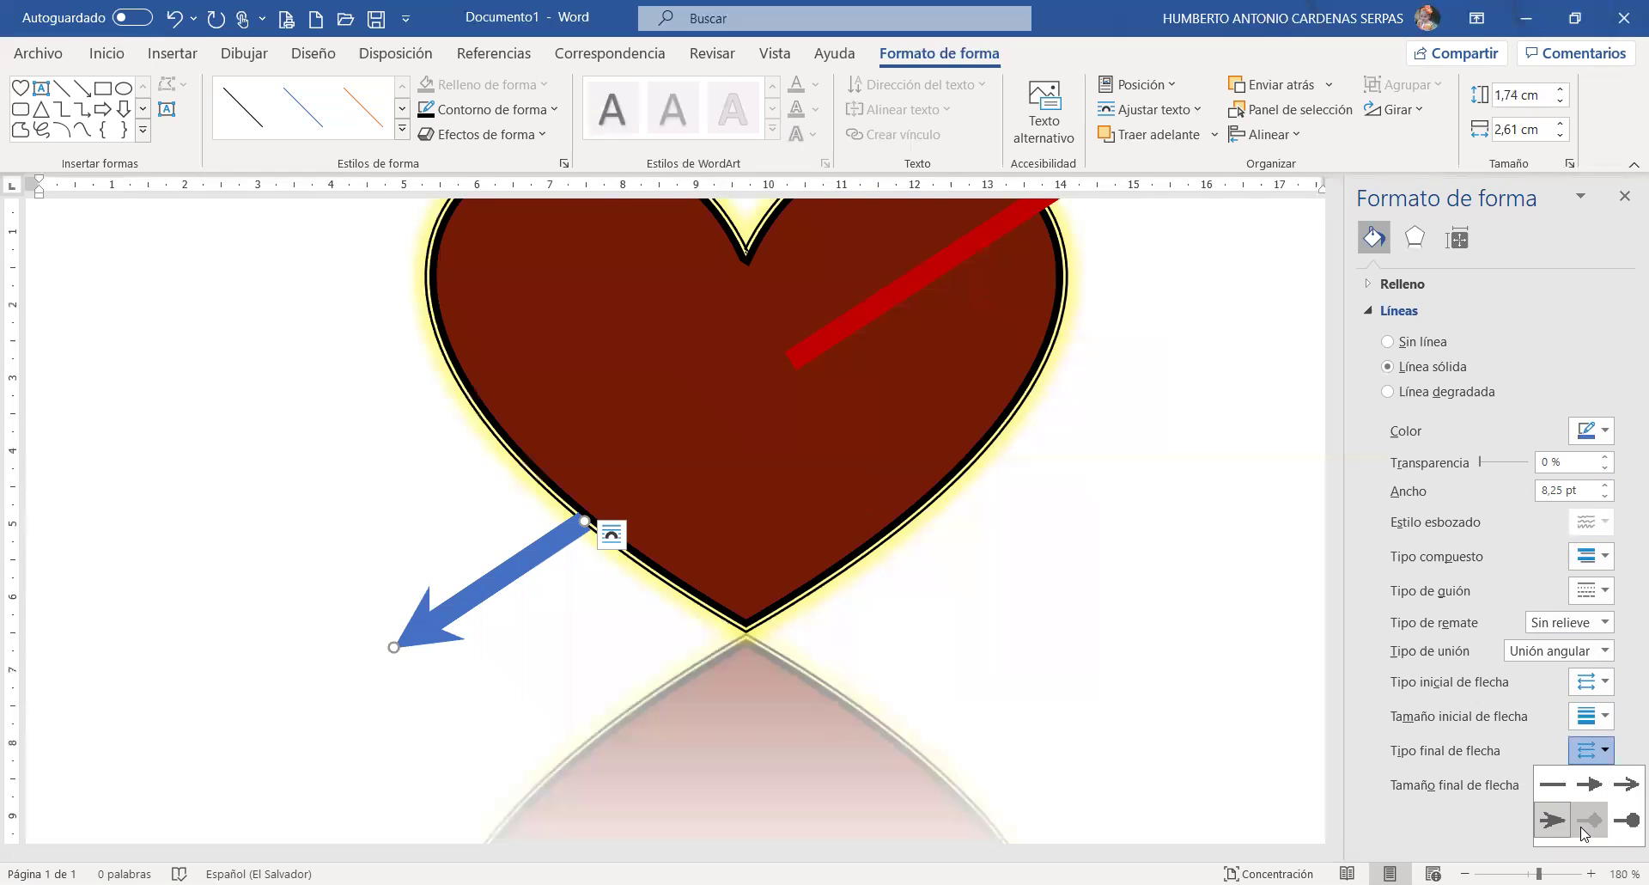
click(1585, 832)
scroll(1074, 562, up, 1)
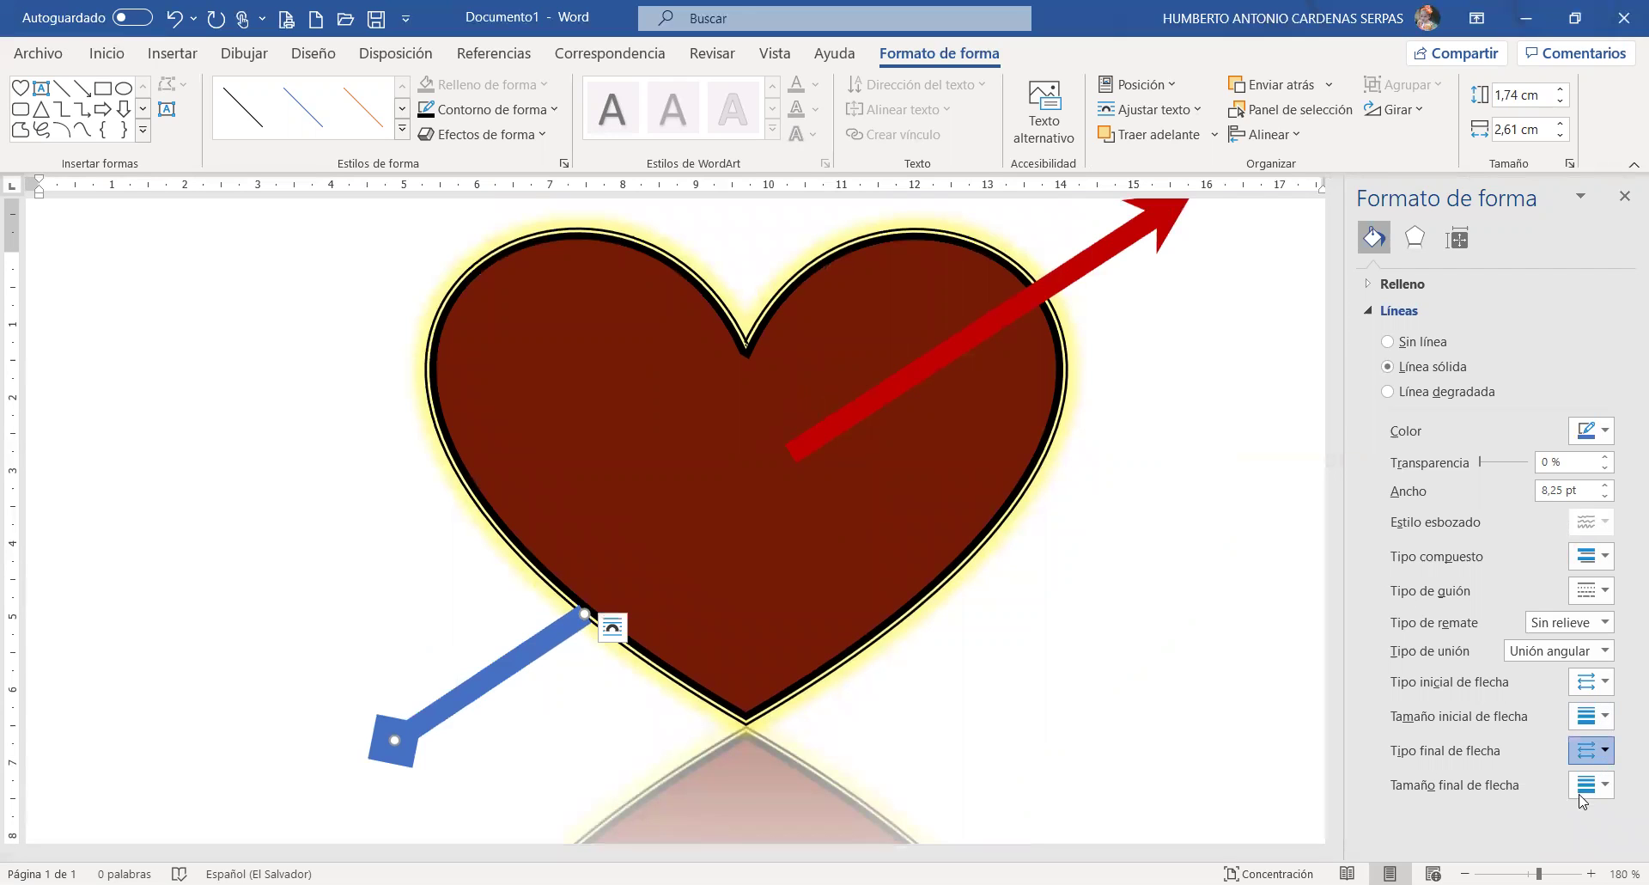
key(alt+Down)
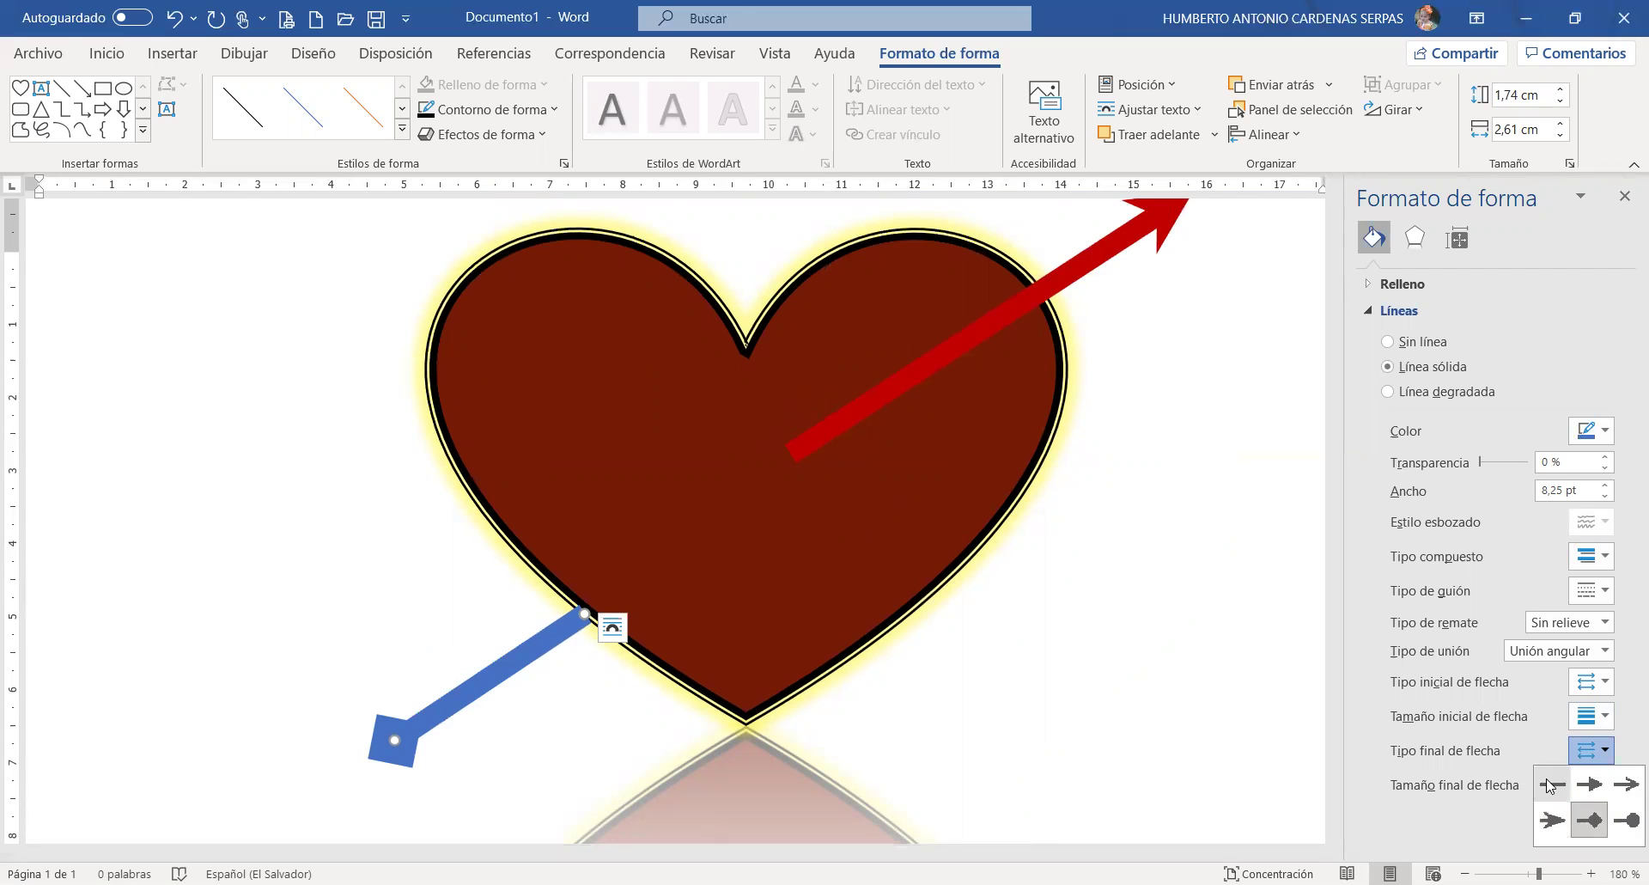
- Colour the diamond-ended line with the bright red from the recent colours and deselect it
click(1605, 434)
click(1499, 693)
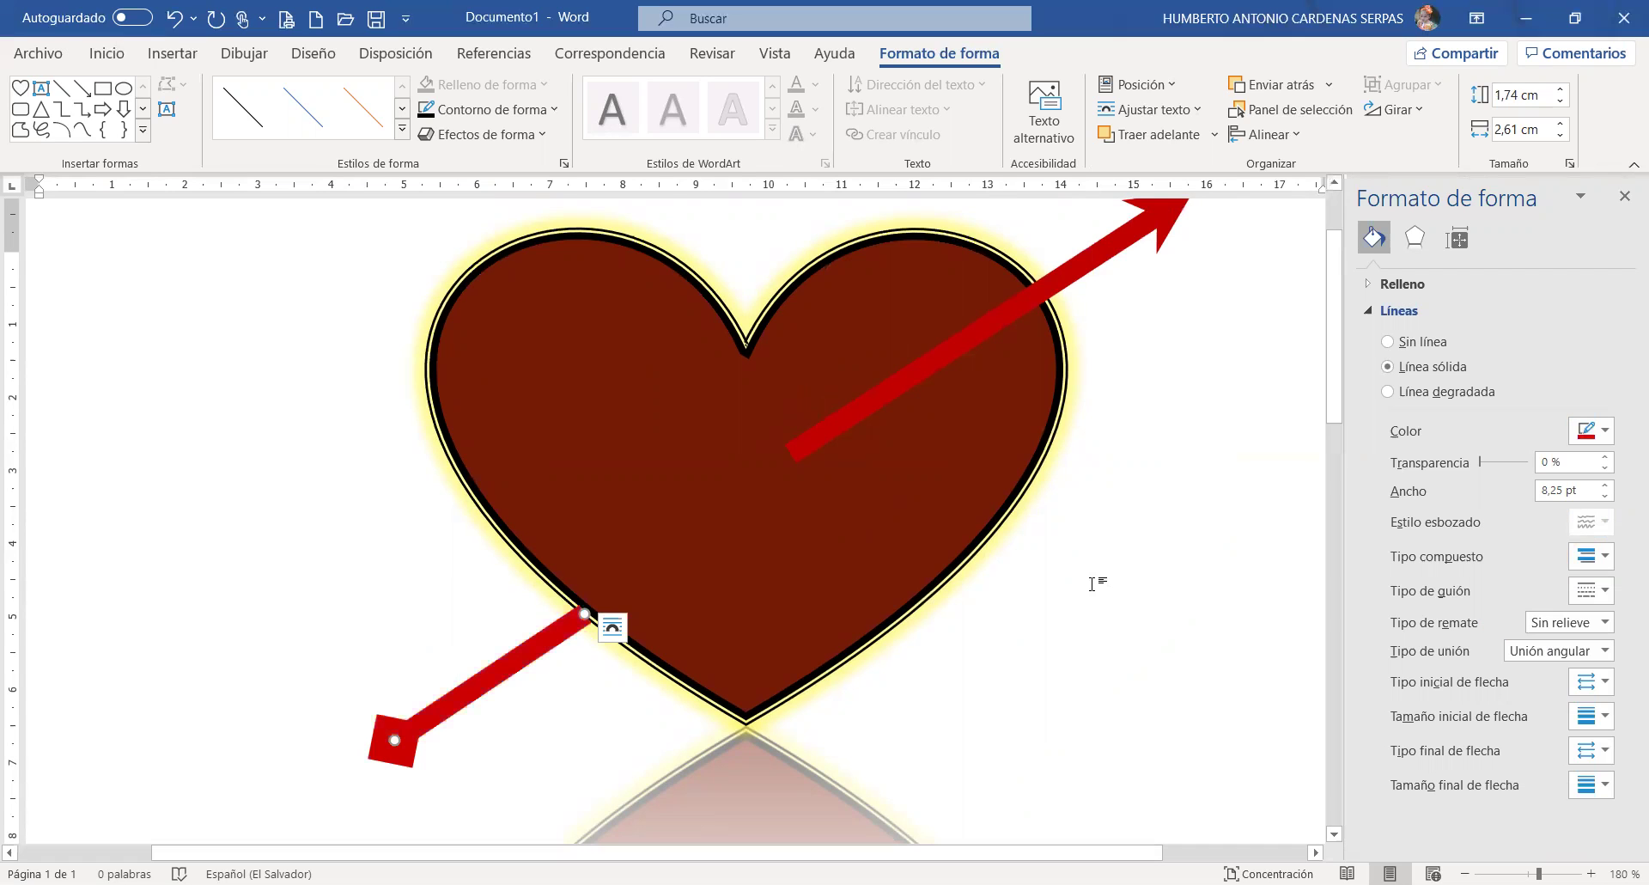
click(1100, 580)
scroll(1017, 538, up, 1)
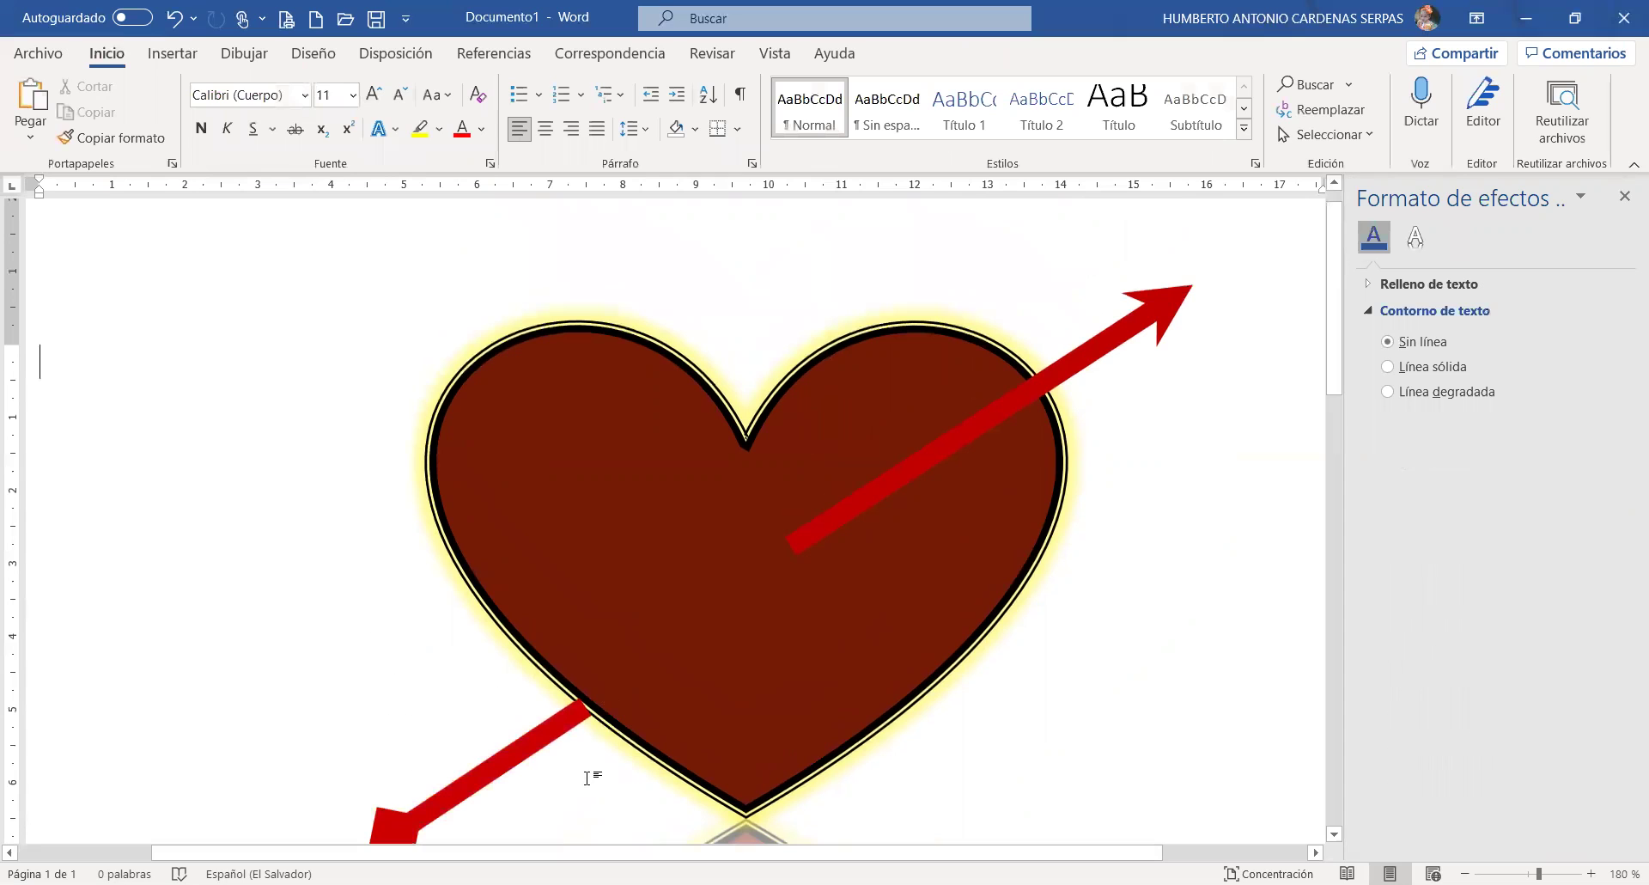
- Shift the tip of the upper-right arrow slightly inward and up so its angle lines up with the lower-left line
click(1187, 323)
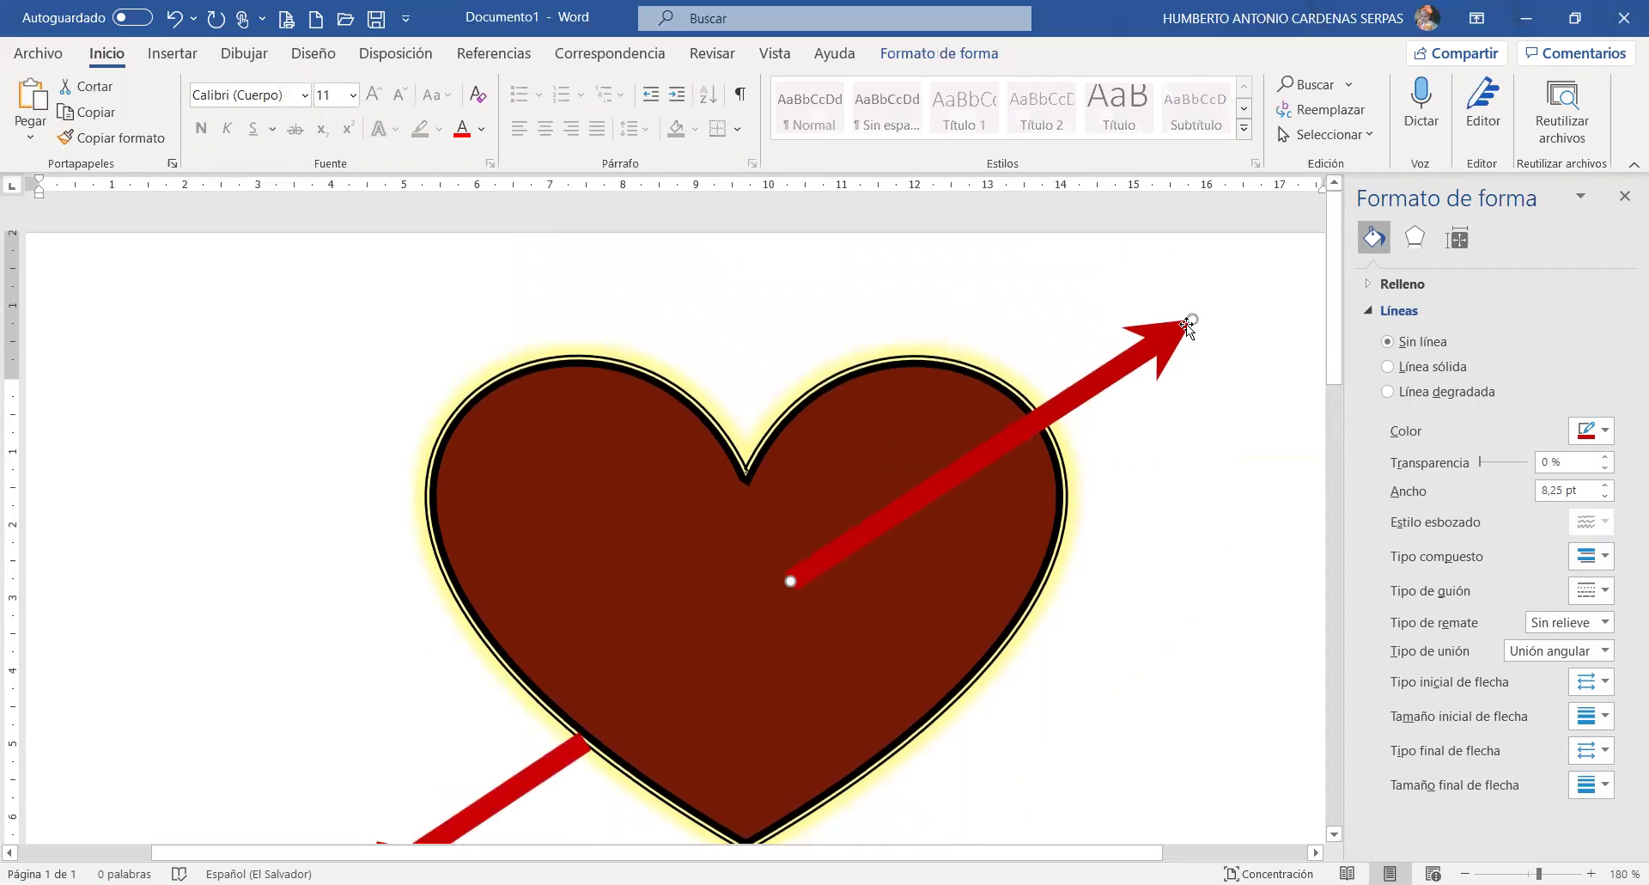
drag(1193, 320, 1181, 312)
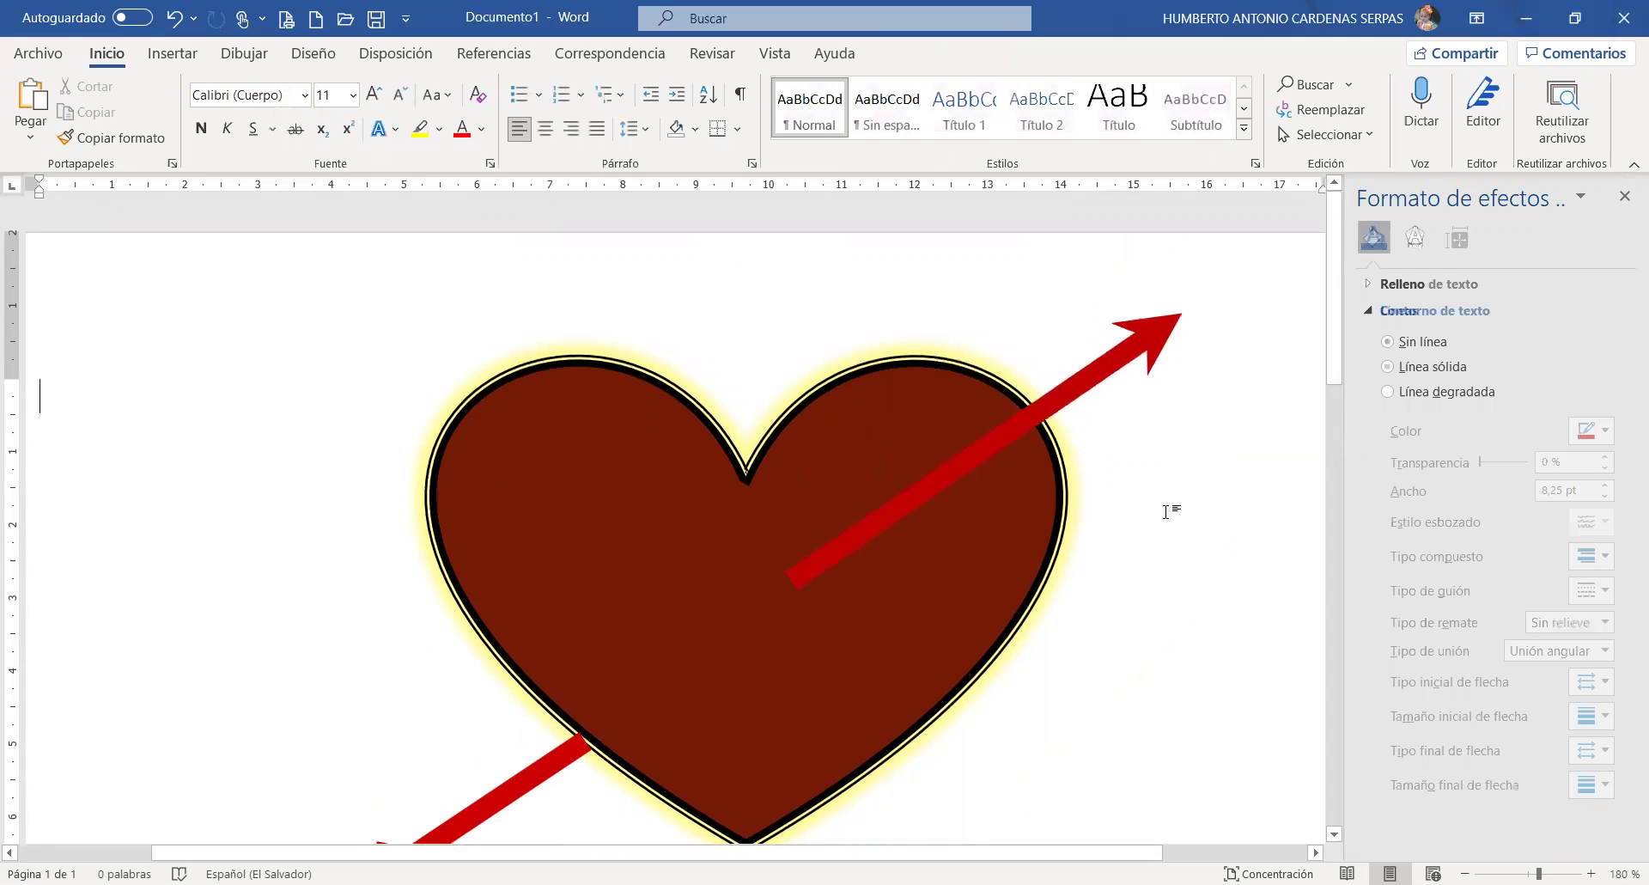
scroll(1165, 512, down, 3)
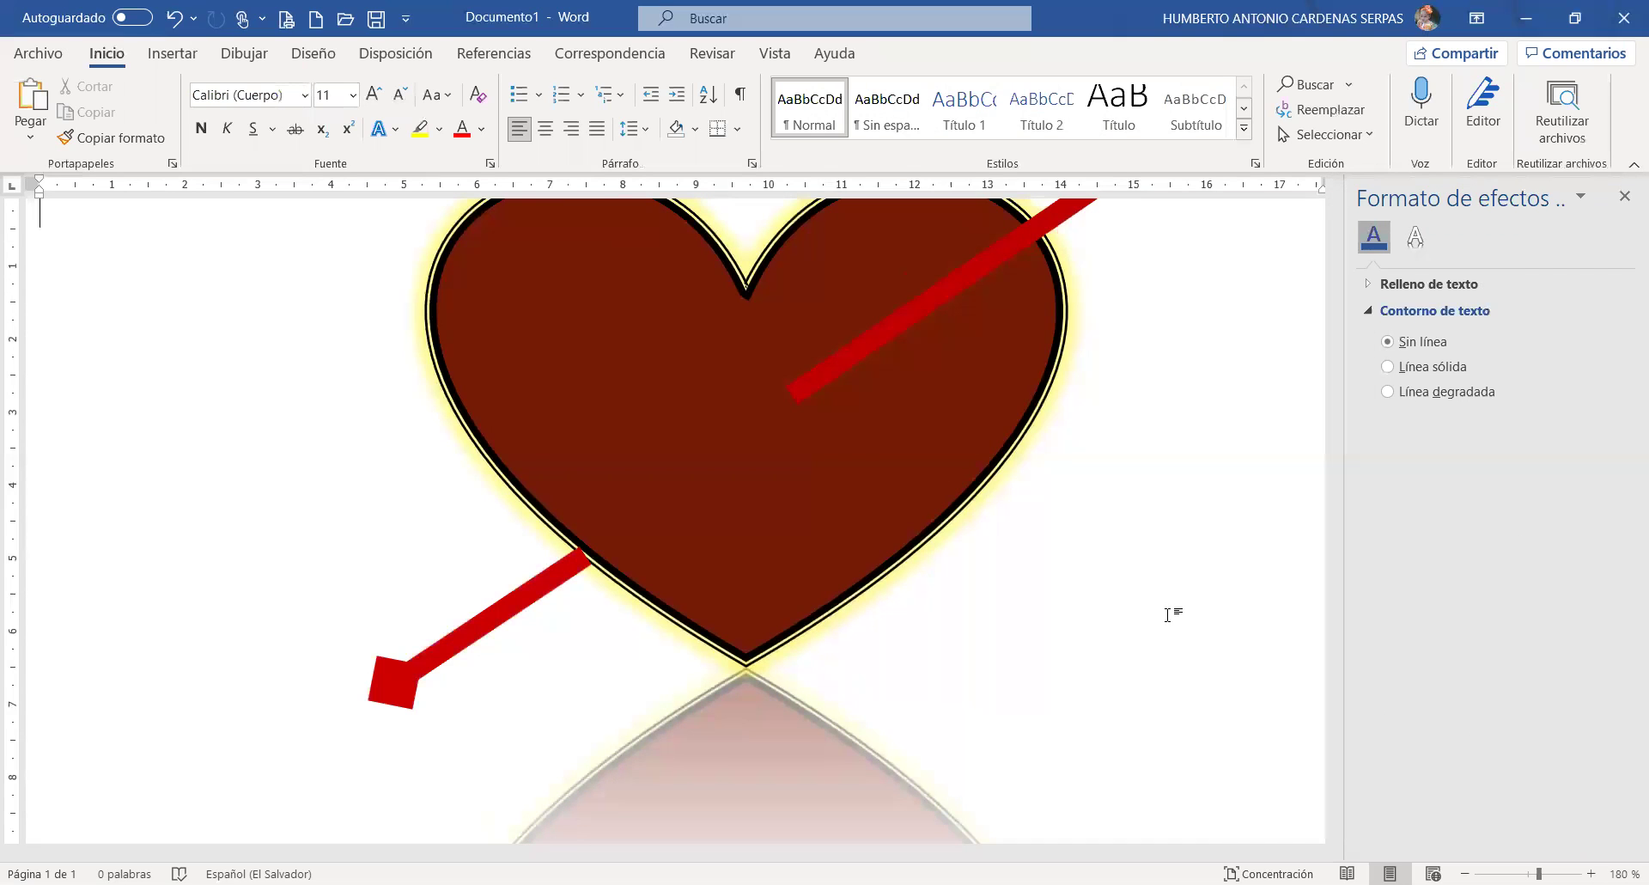
scroll(787, 507, up, 3)
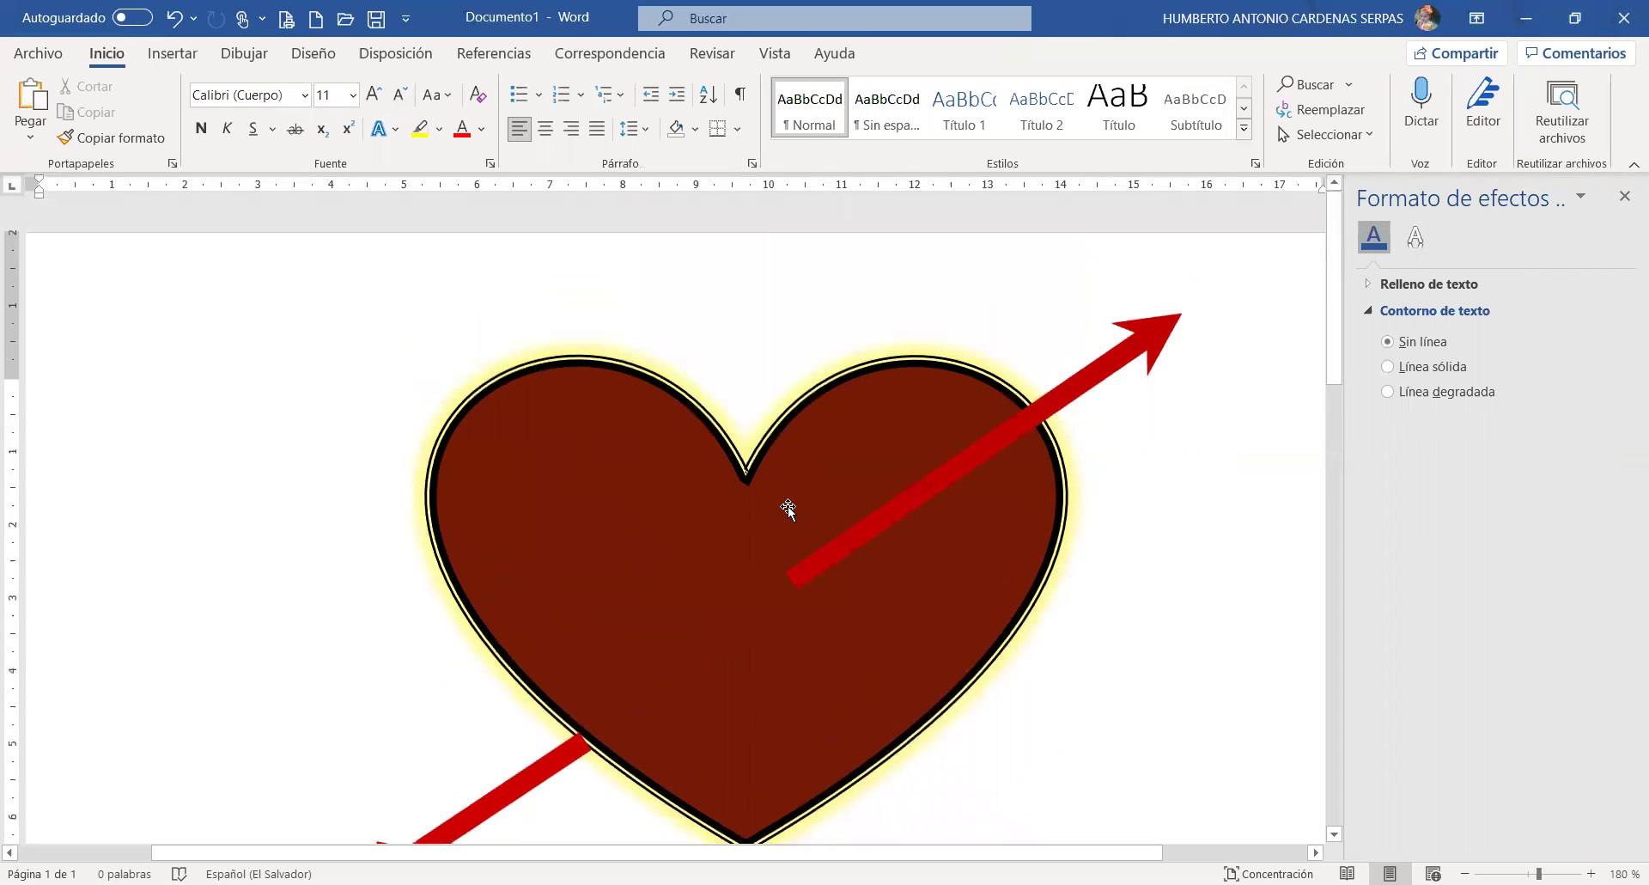
- Add the text "NOMBRE", "Y" and "NOMBRE" on three separate lines inside the heart and deselect it
click(787, 507)
click(776, 507)
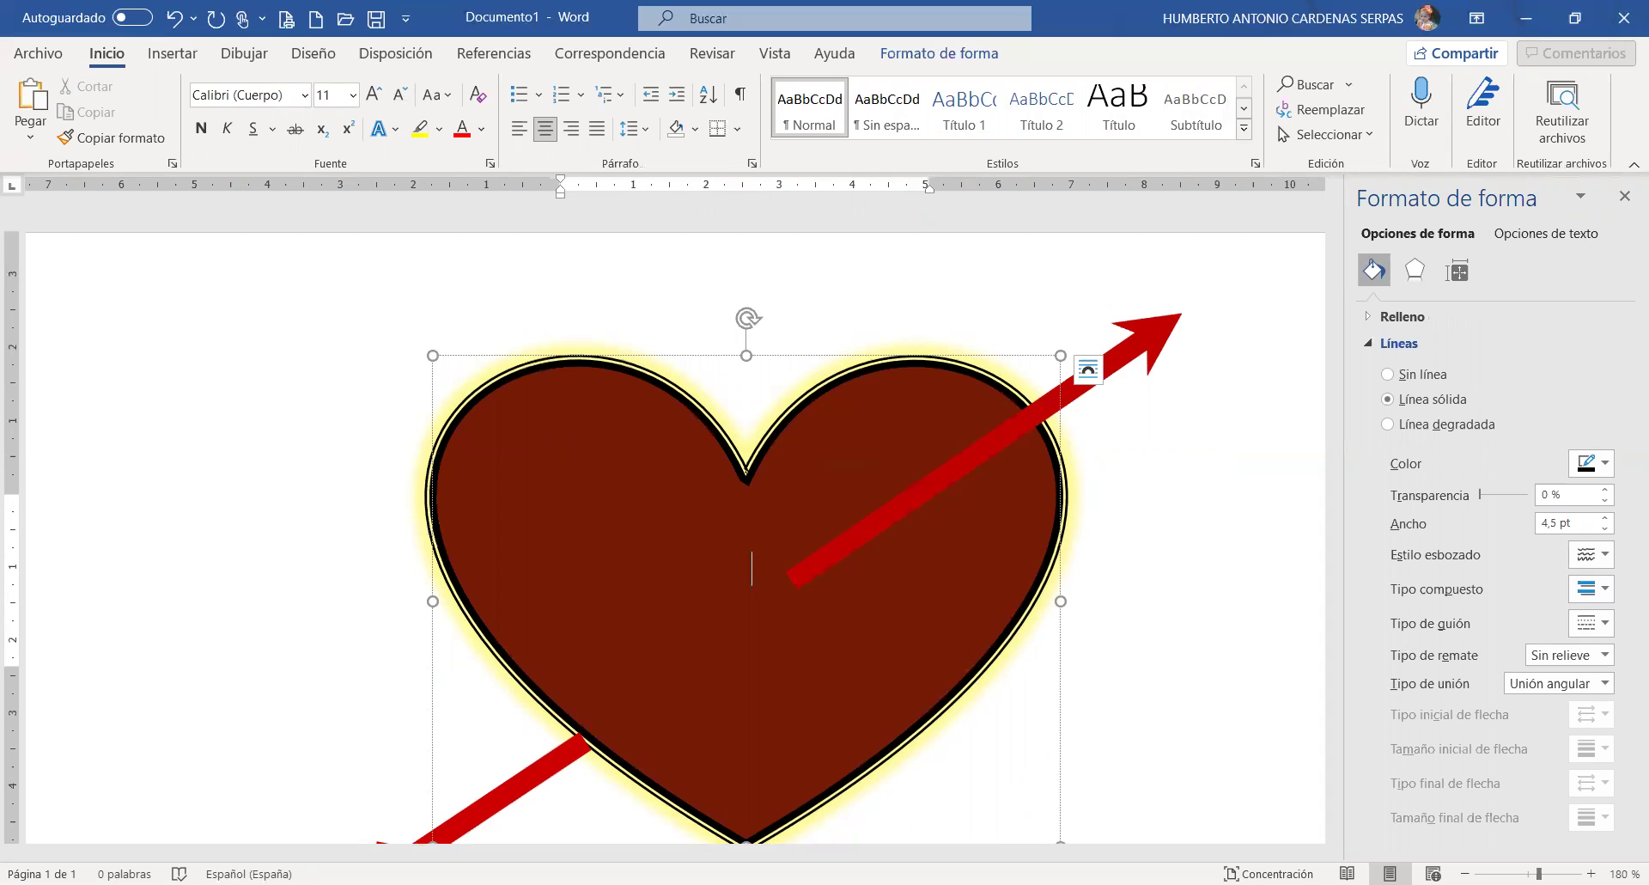
right_click(679, 388)
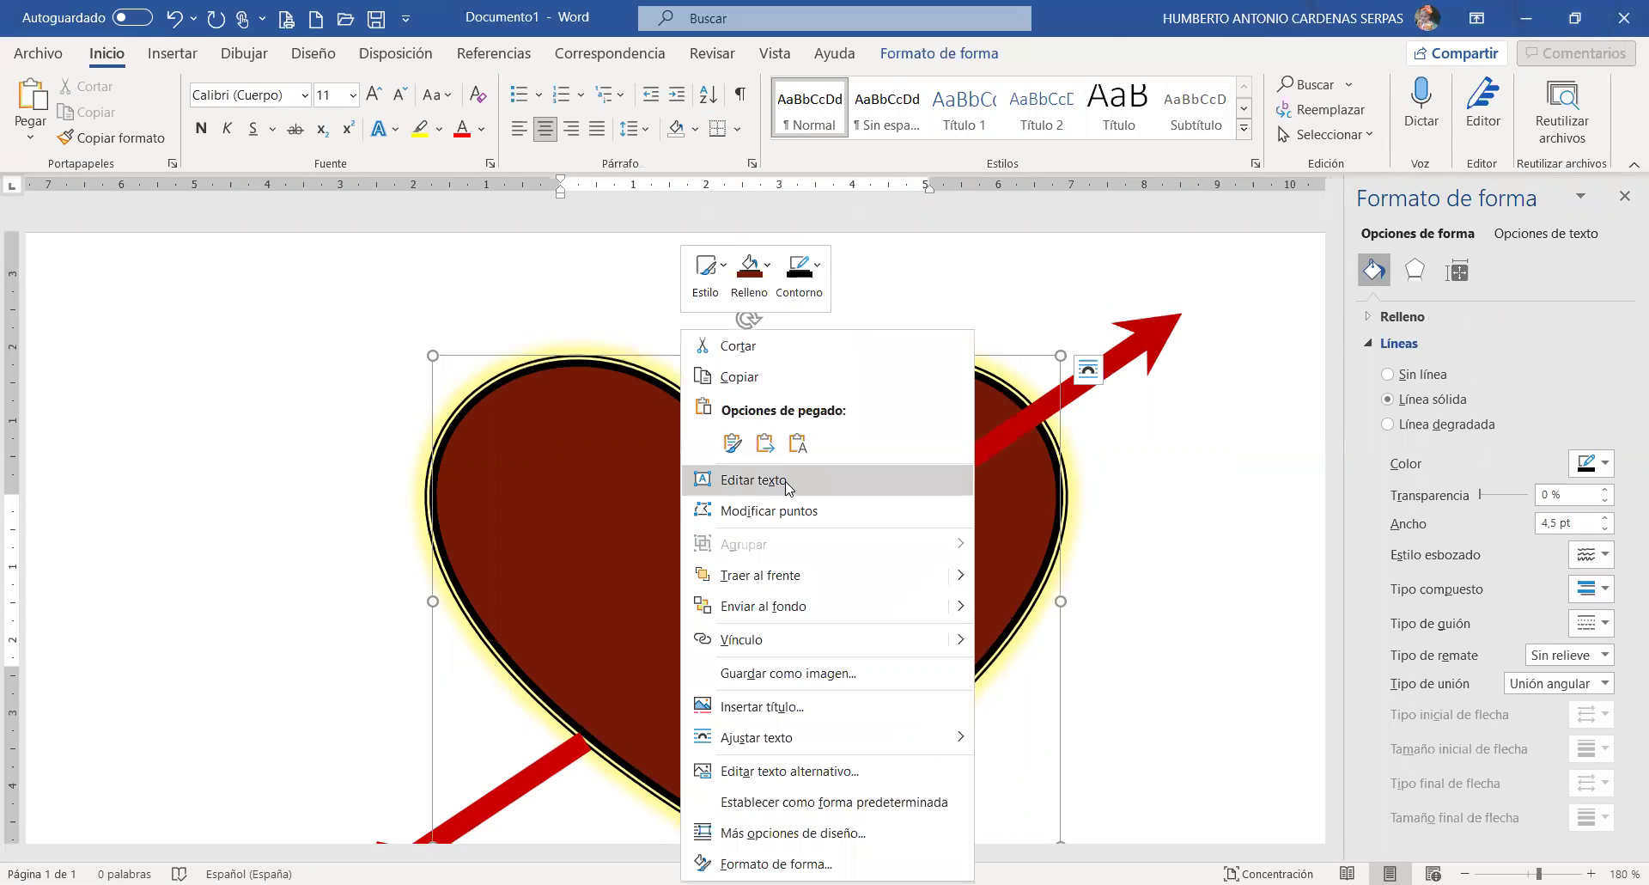
click(791, 569)
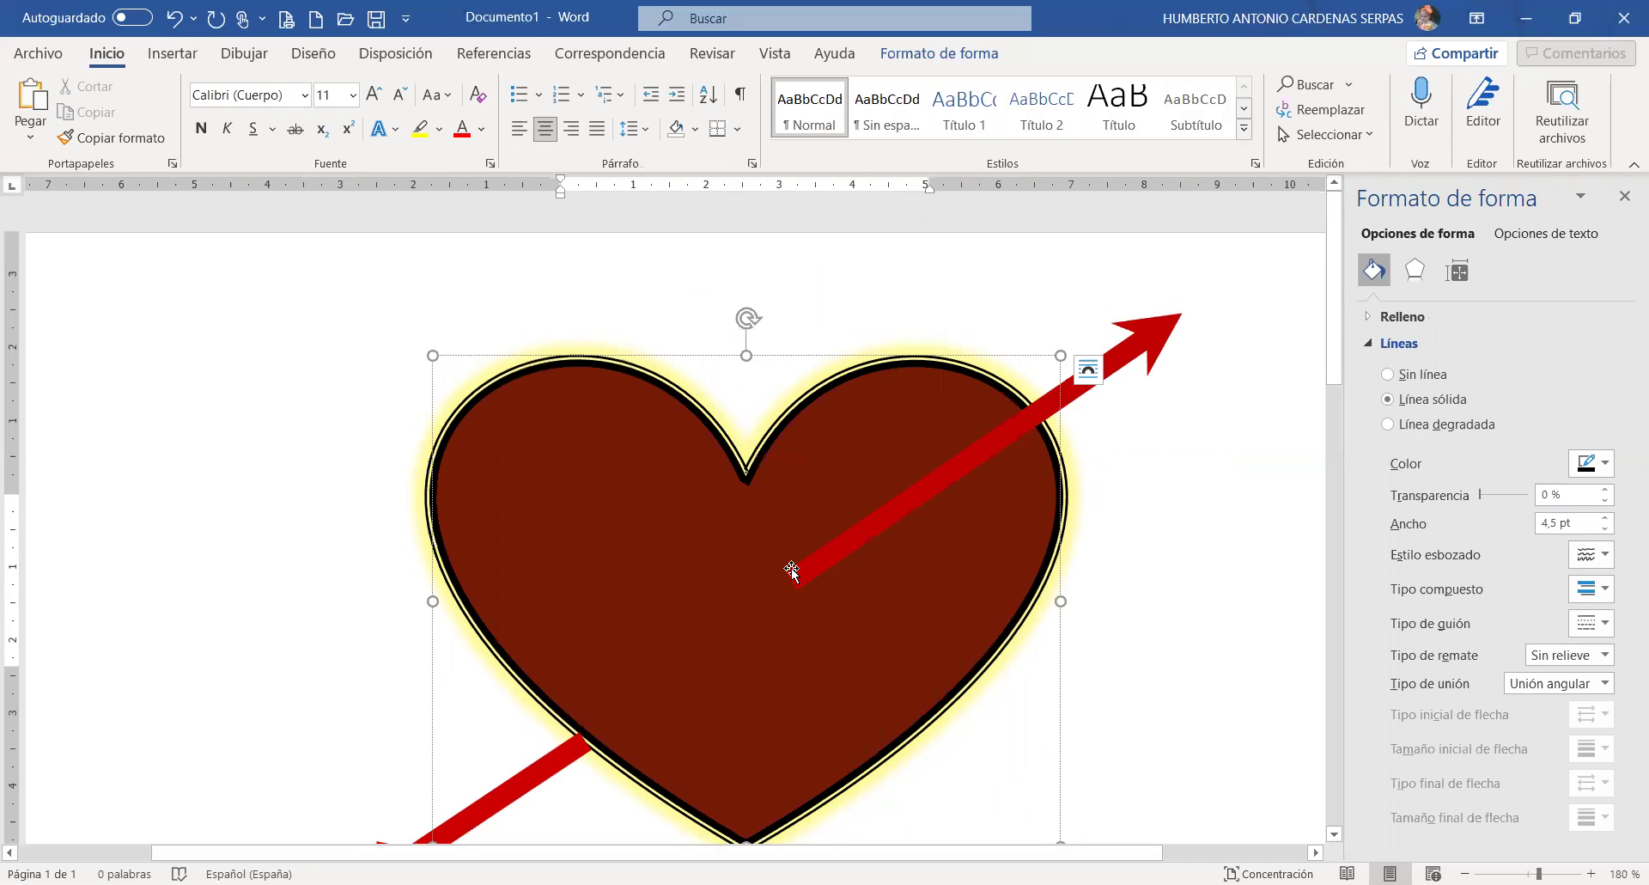
text(NOMBRE)
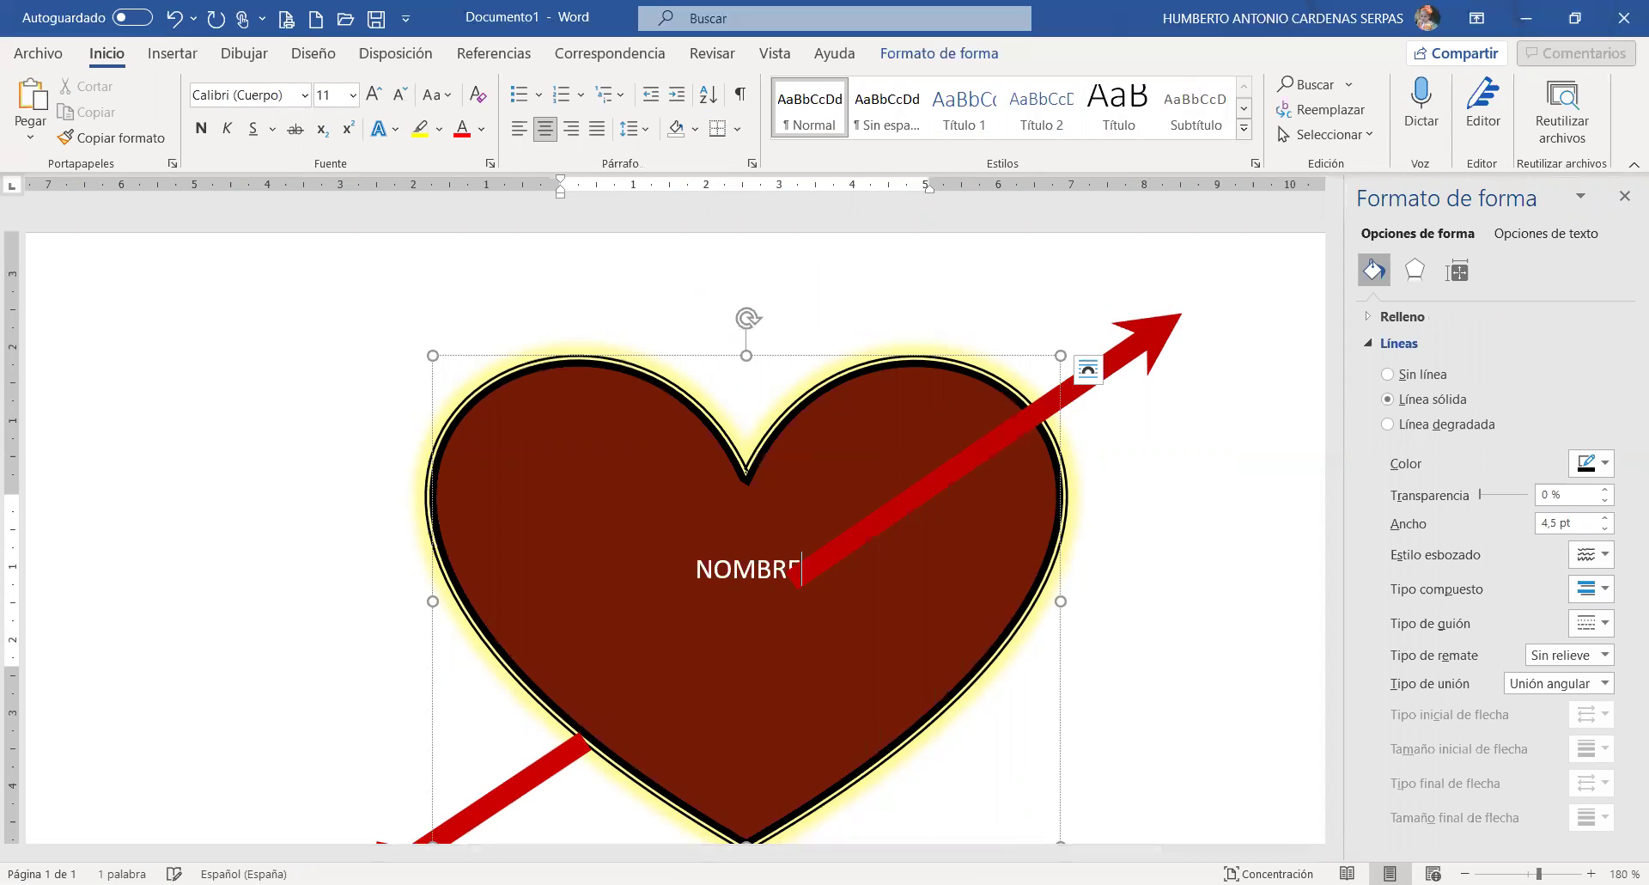
key(Return)
text(Y)
key(Return)
text(NOMBRE)
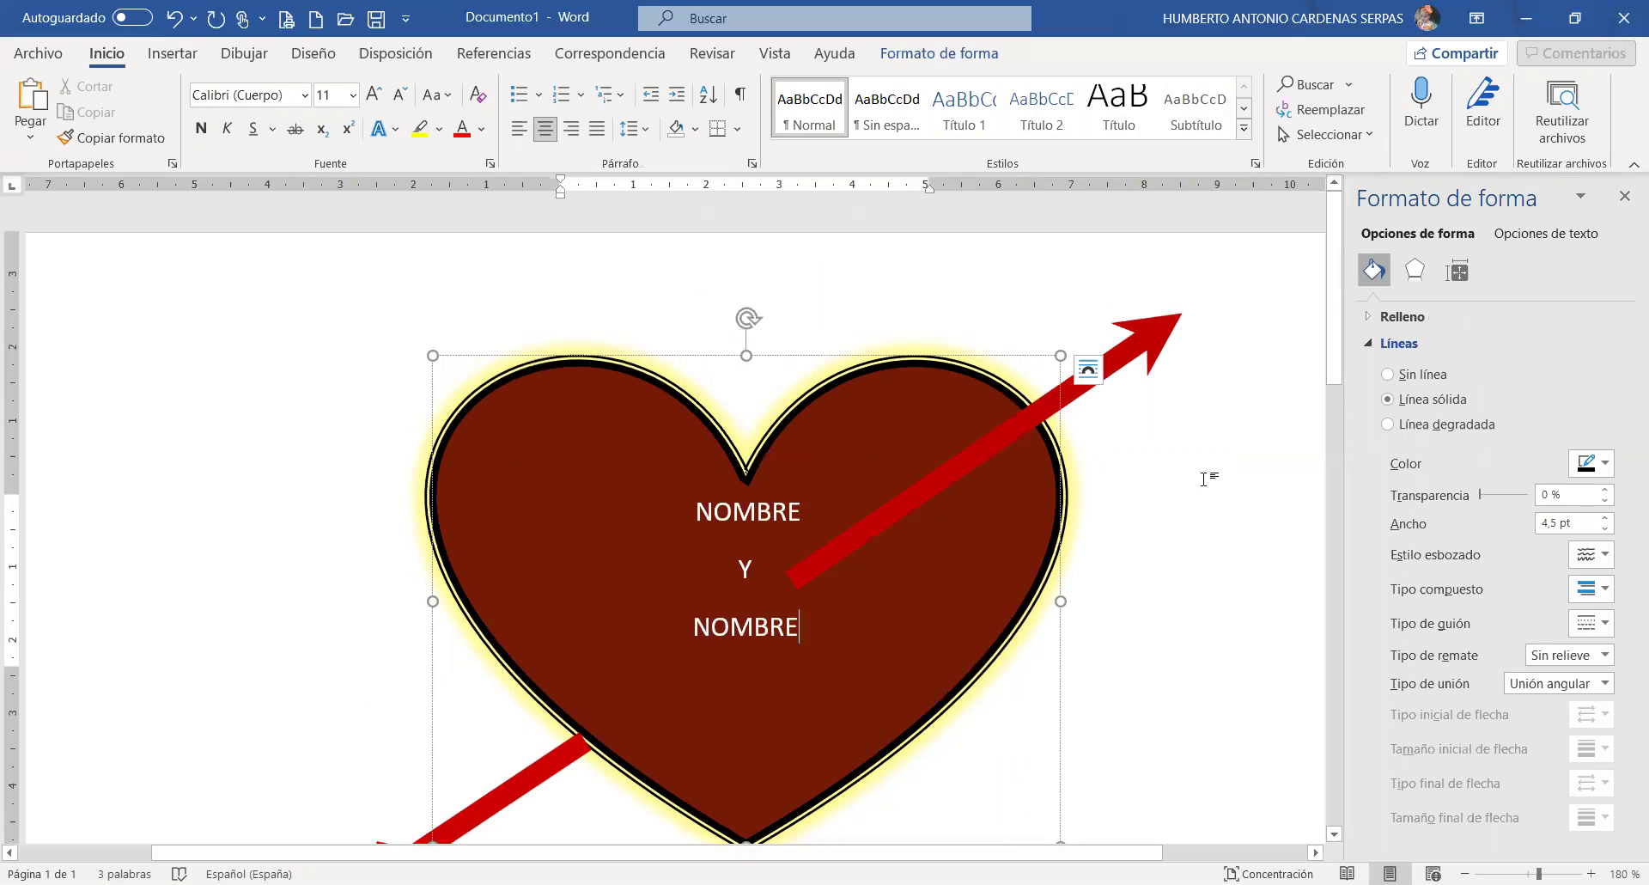
click(1183, 461)
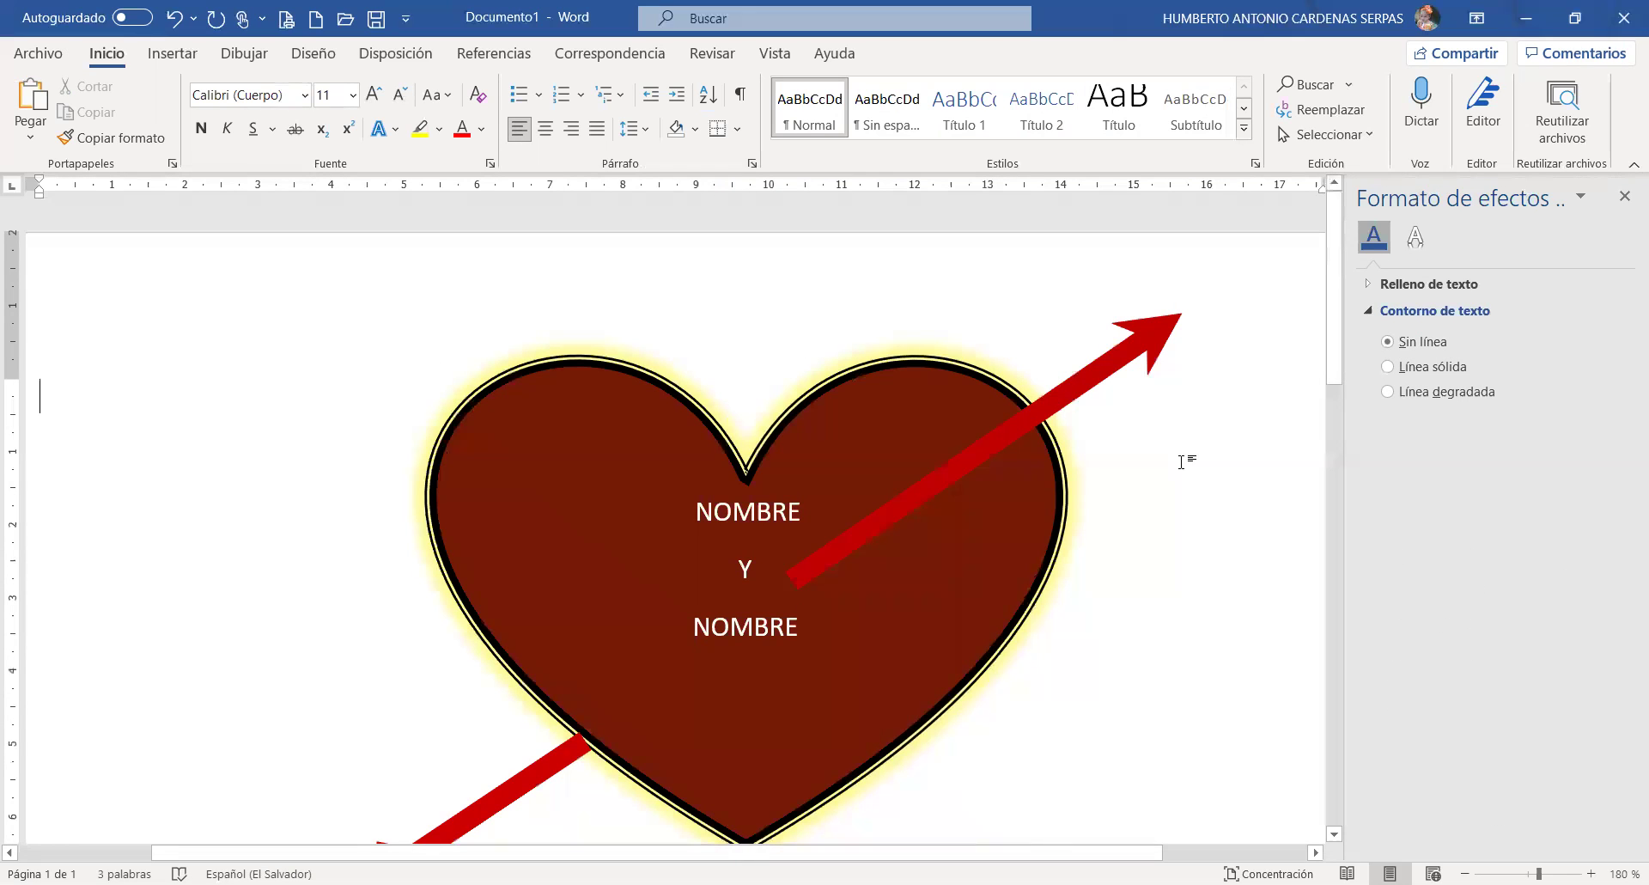
- Close the formatting pane and zoom the document out to 130 % to view the whole pierced heart
click(1624, 196)
scroll(1228, 430, down, 3)
scroll(1228, 429, down, 3)
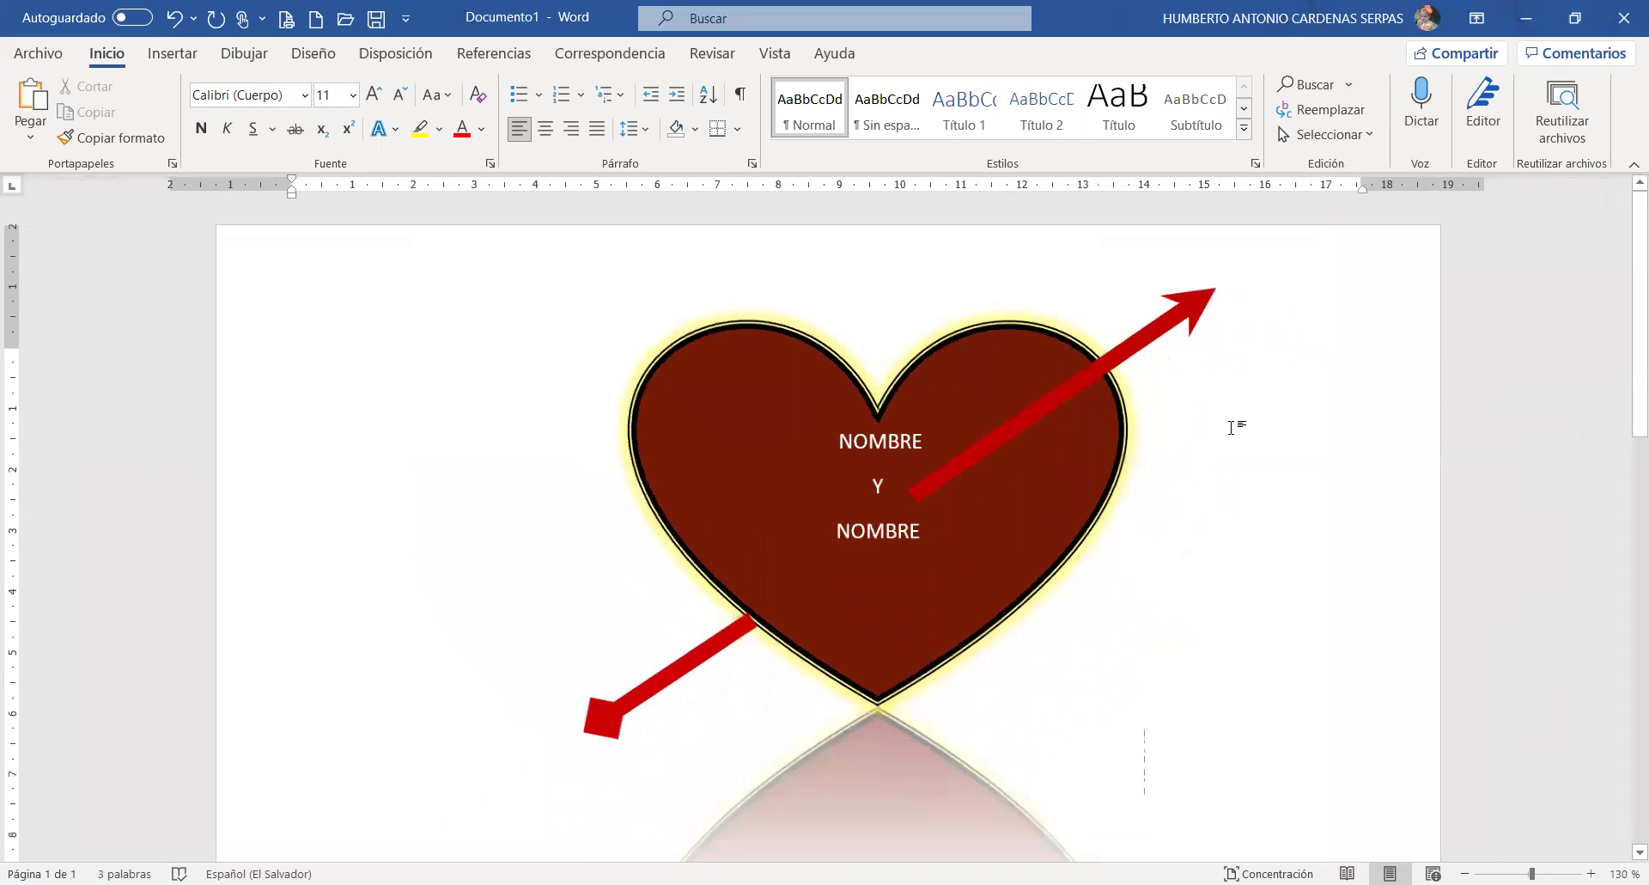